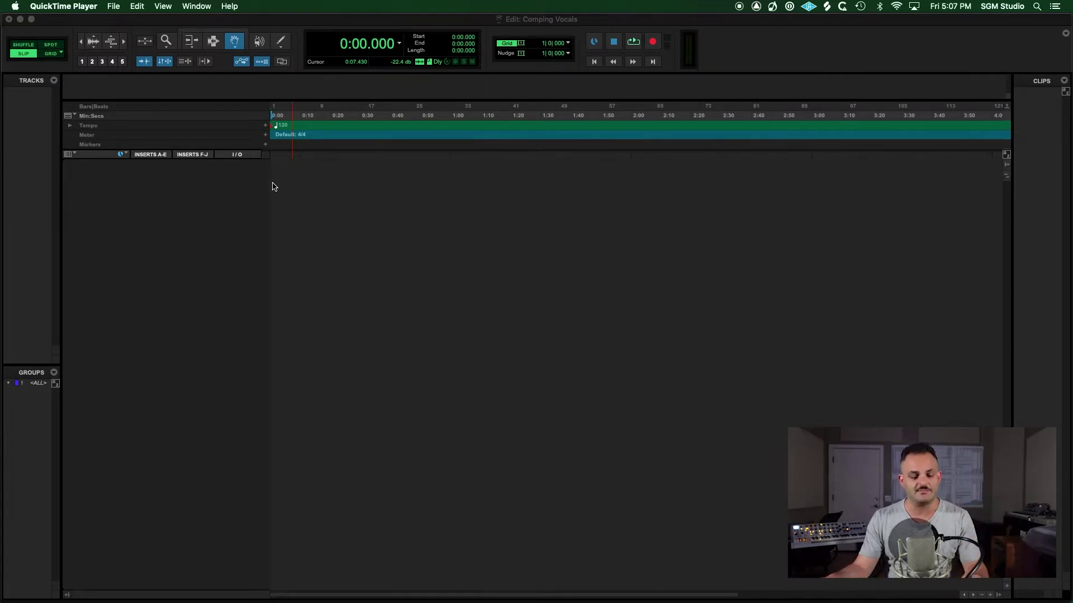
Step: Create eight mono audio tracks, Audio 1–8, and set all their inputs to A LINE 1
click(290, 177)
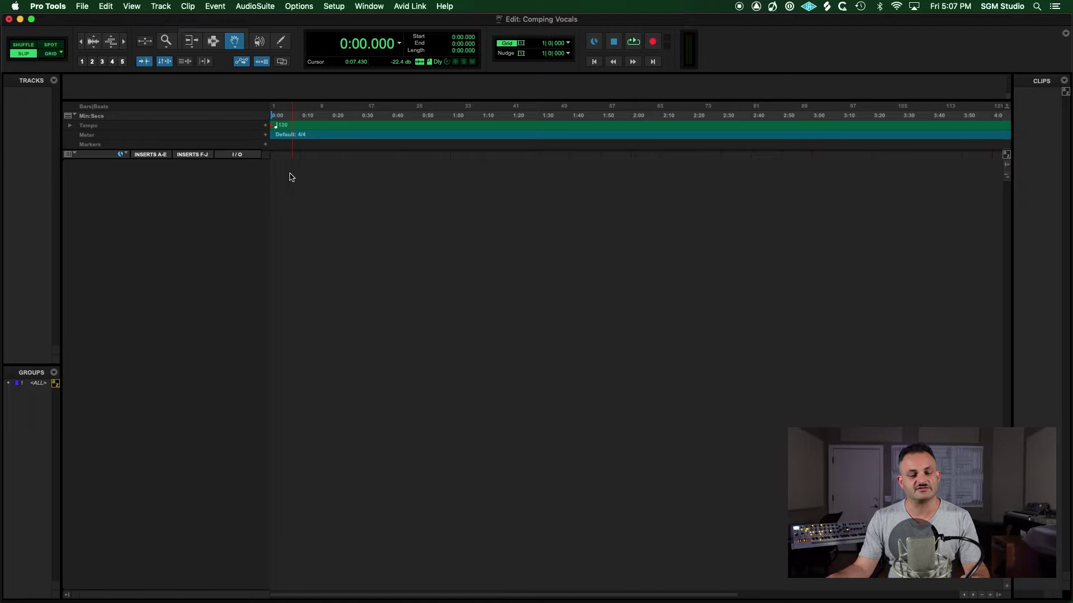
key(super+shift+n)
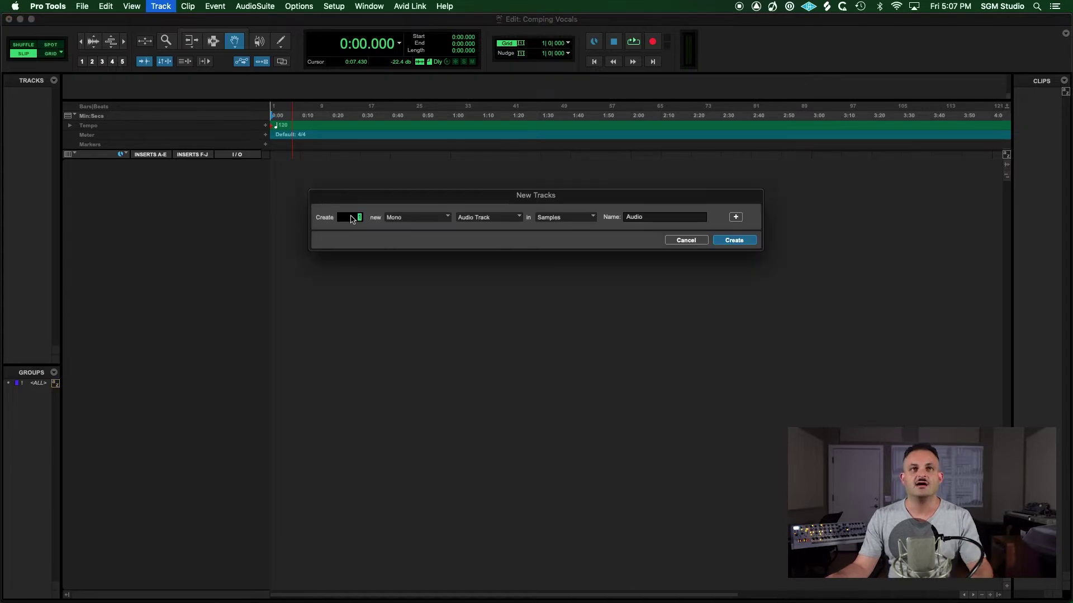
click(400, 220)
click(401, 220)
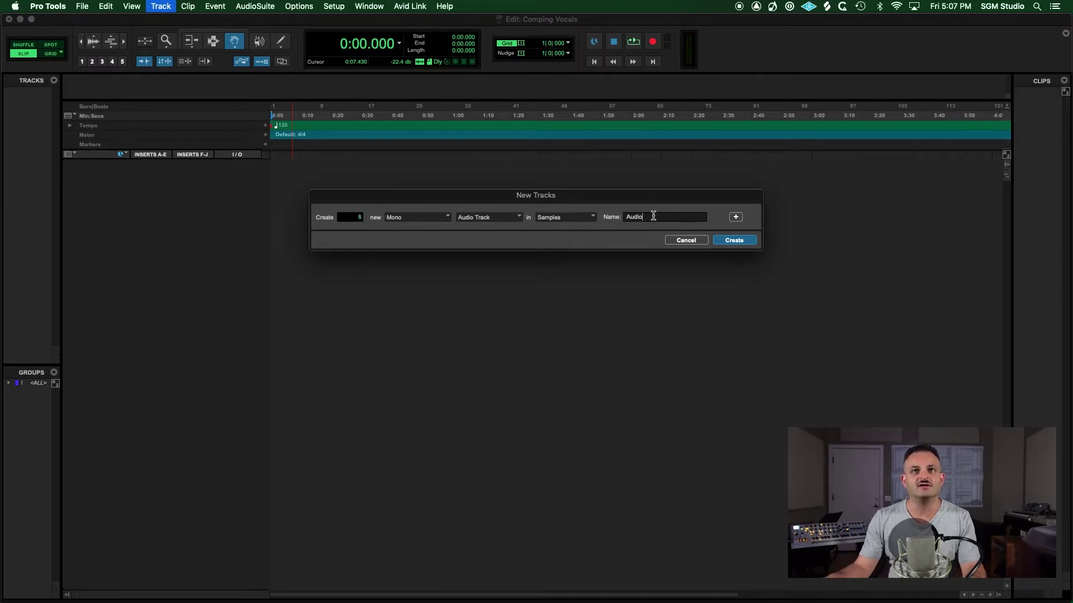
drag(645, 217, 618, 216)
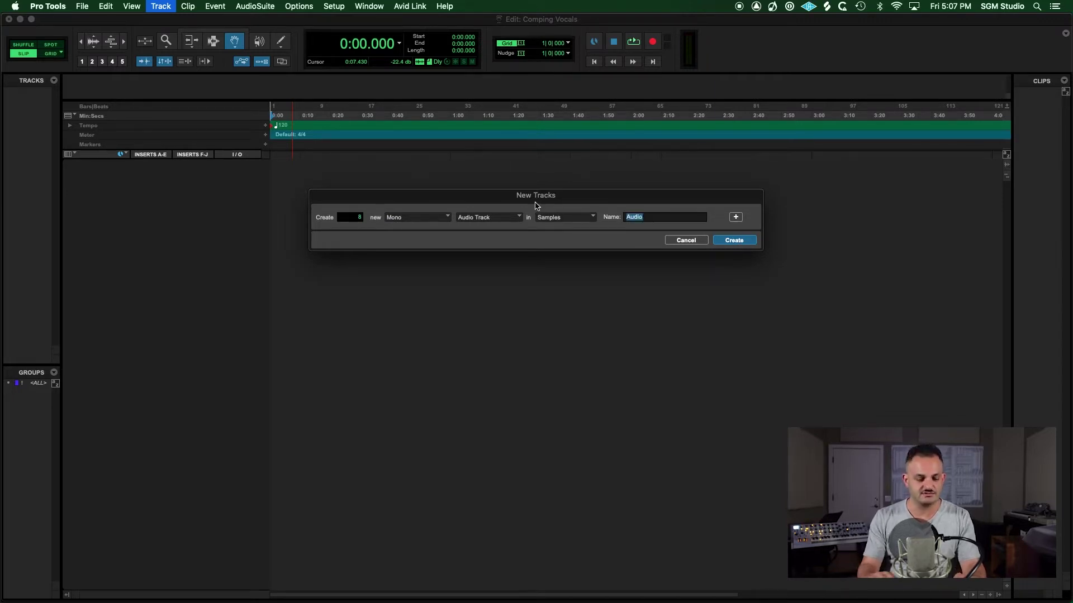
click(733, 240)
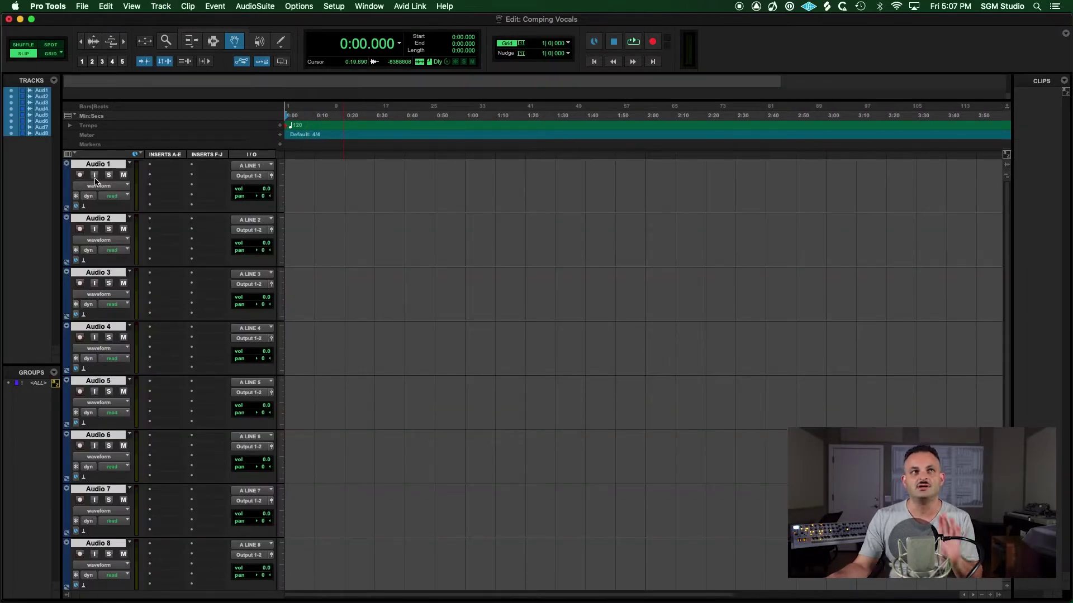
alt+click(241, 167)
alt+click(293, 169)
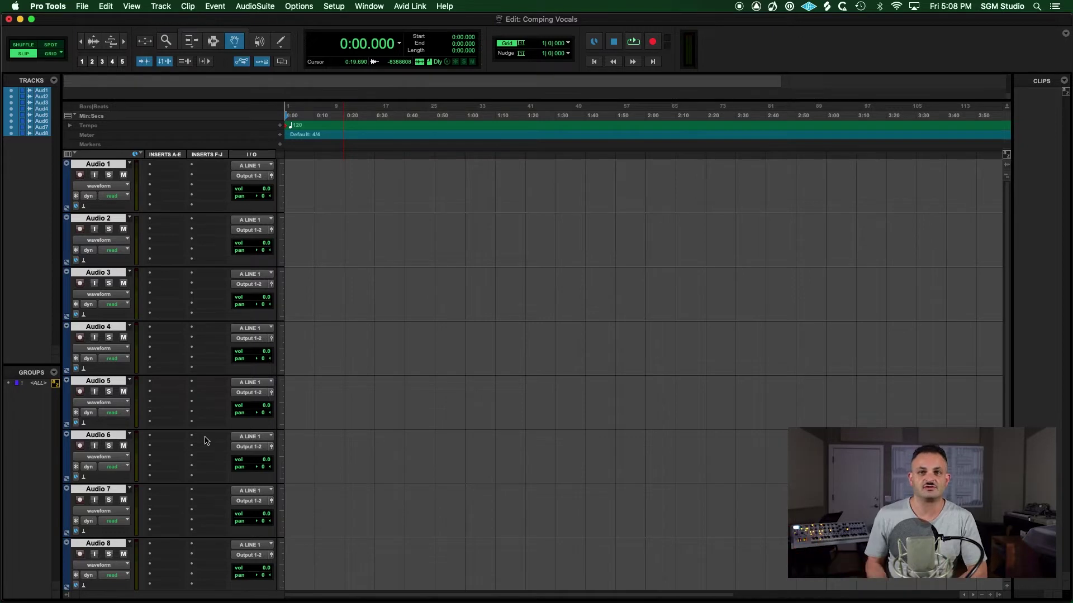
Step: Rename the first two tracks Main1 and Main2
double_click(105, 163)
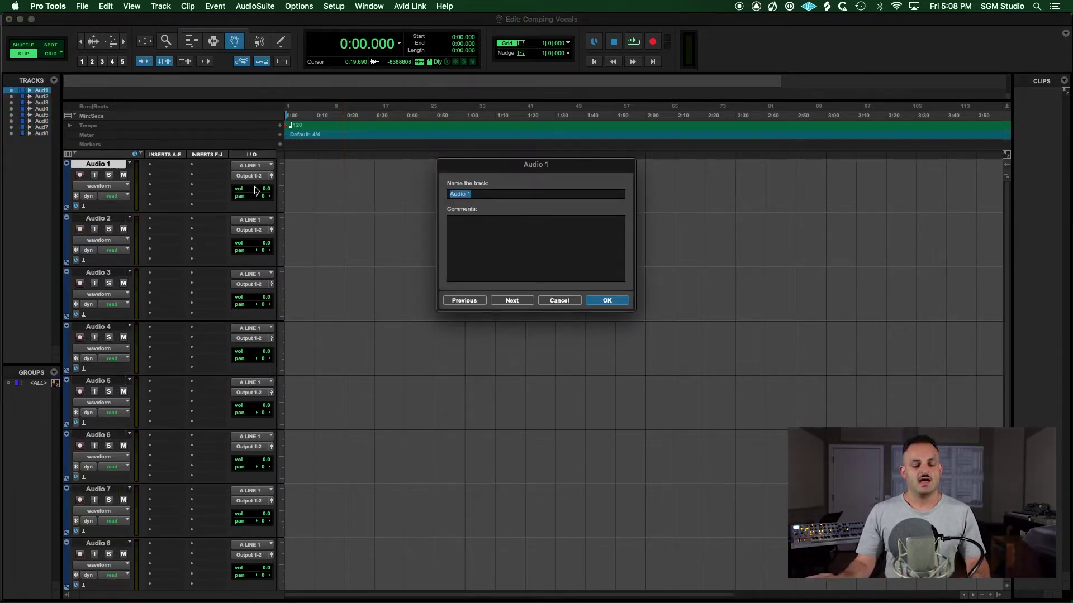
text(Main)
click(511, 300)
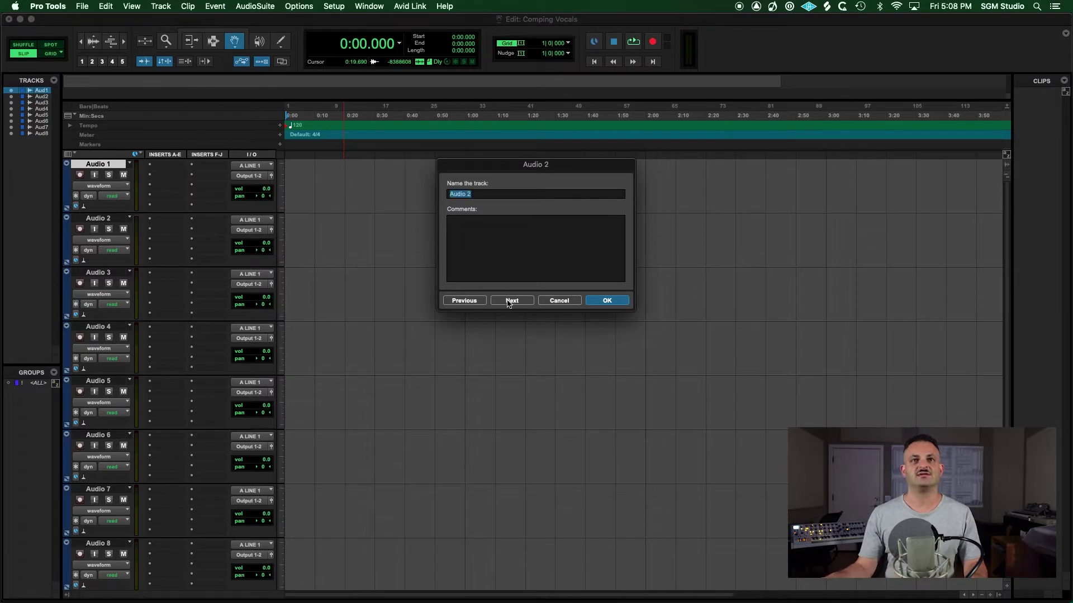
text(Main2)
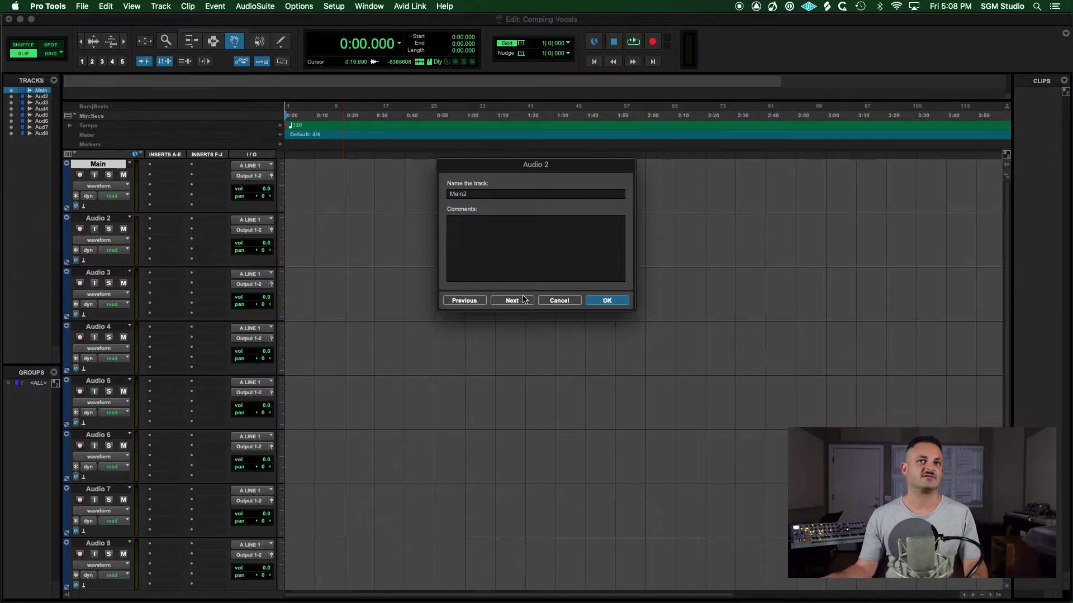
click(522, 300)
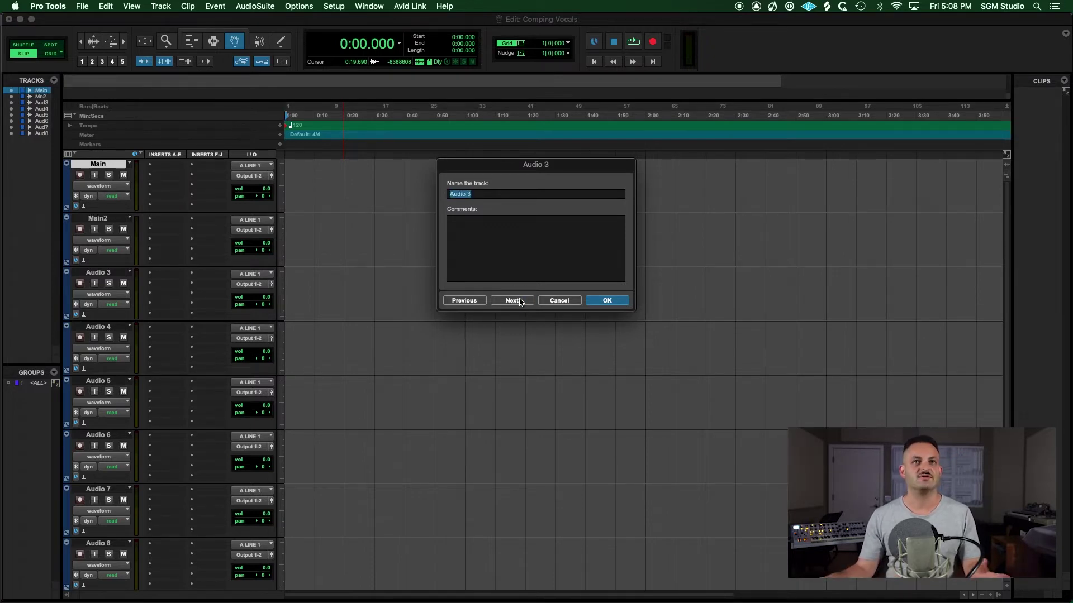
click(463, 300)
click(464, 300)
click(476, 196)
text(1)
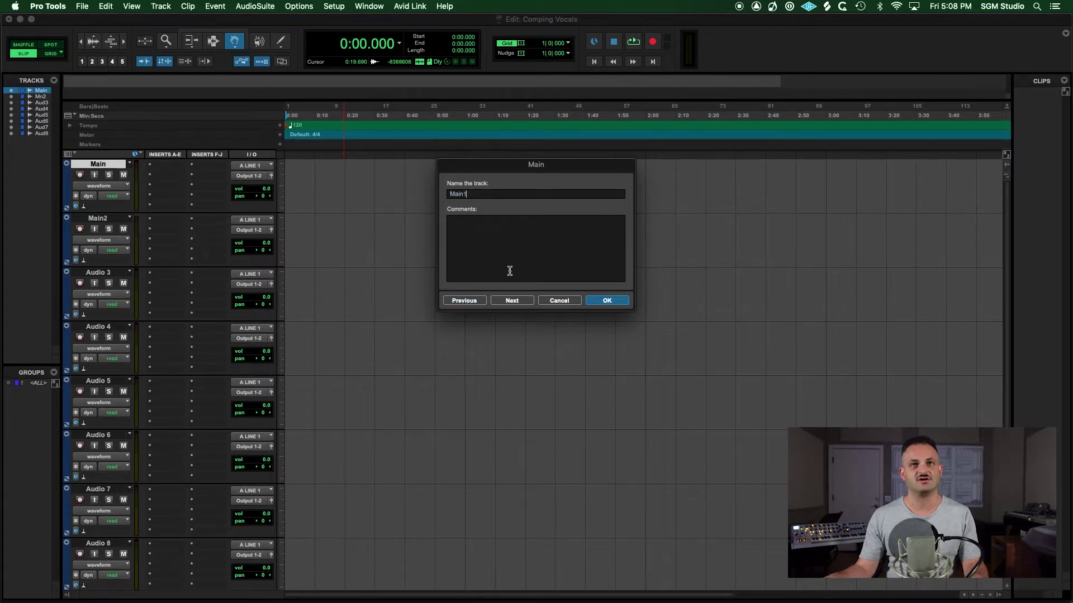
click(508, 301)
Step: Rename tracks three to six Back1, Back2, Back3 and Back4
click(508, 301)
text(Back)
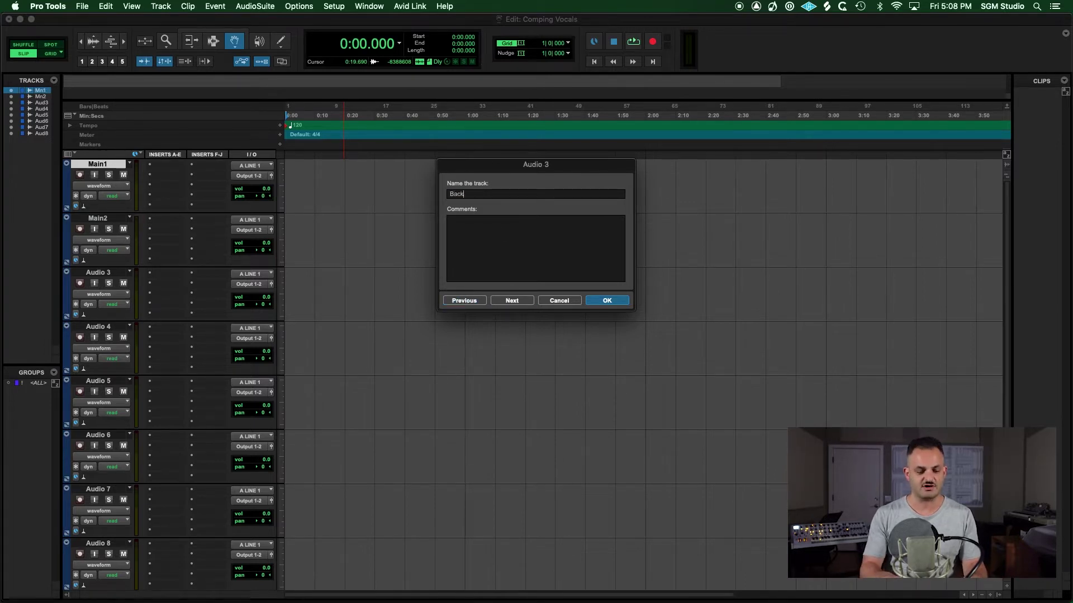
text(1)
click(511, 301)
text(Back2)
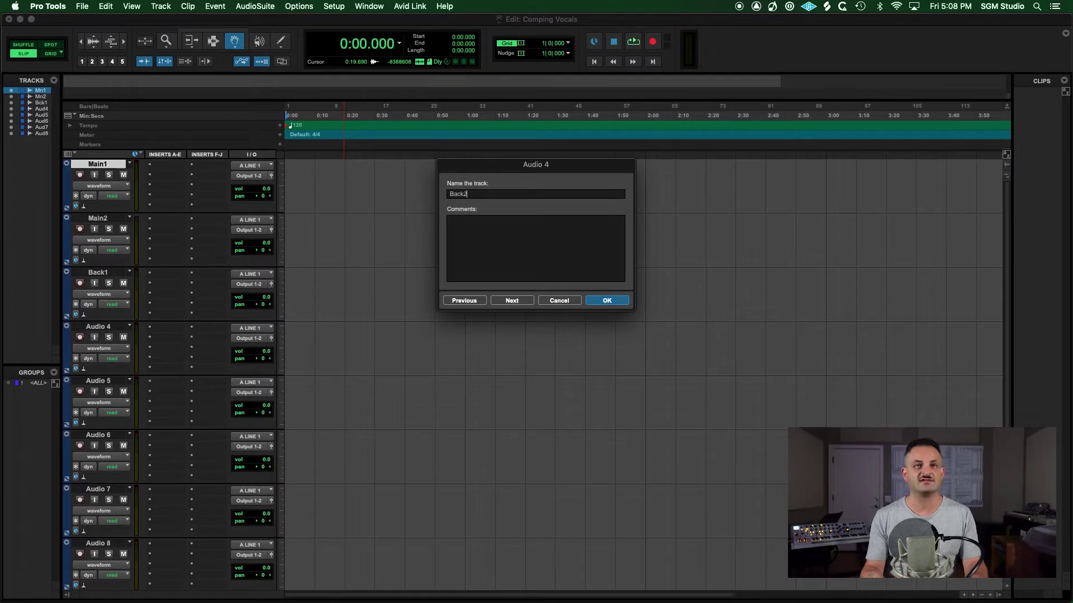
click(512, 301)
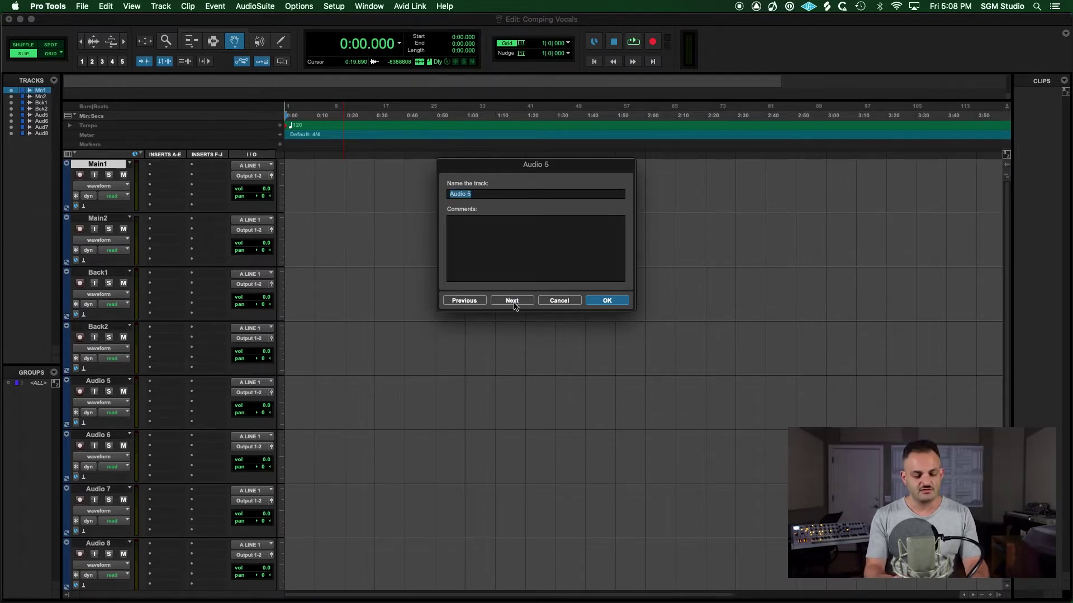
text(Back3)
click(521, 302)
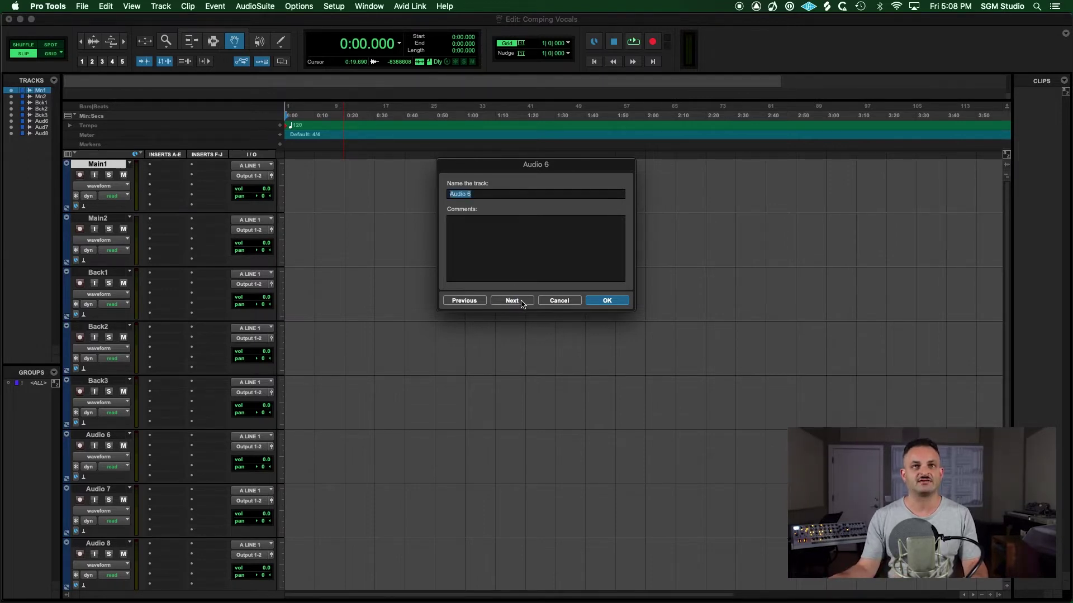
text(Back)
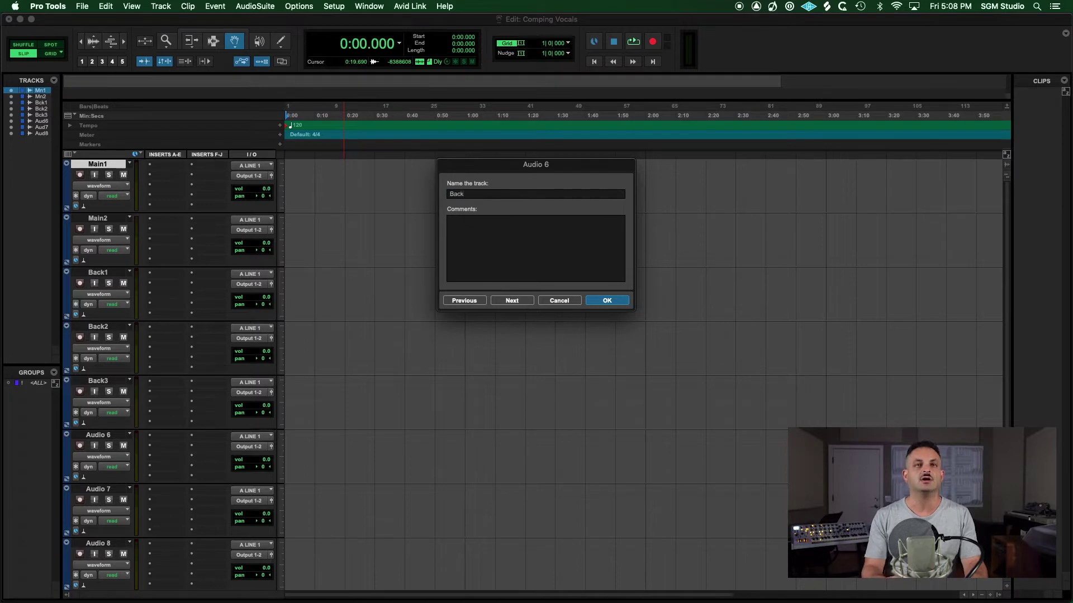
text(4)
key(Return)
Step: Rename Audio 7 and Audio 8 to C1 and C2
scroll(294, 390, down, 2)
click(114, 435)
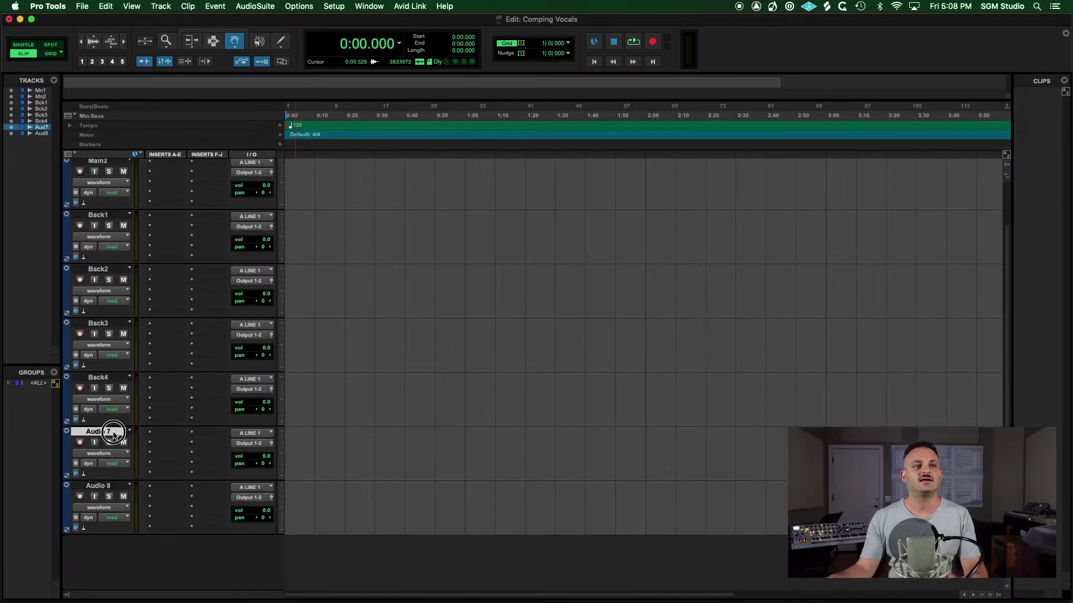
double_click(113, 434)
text(C1)
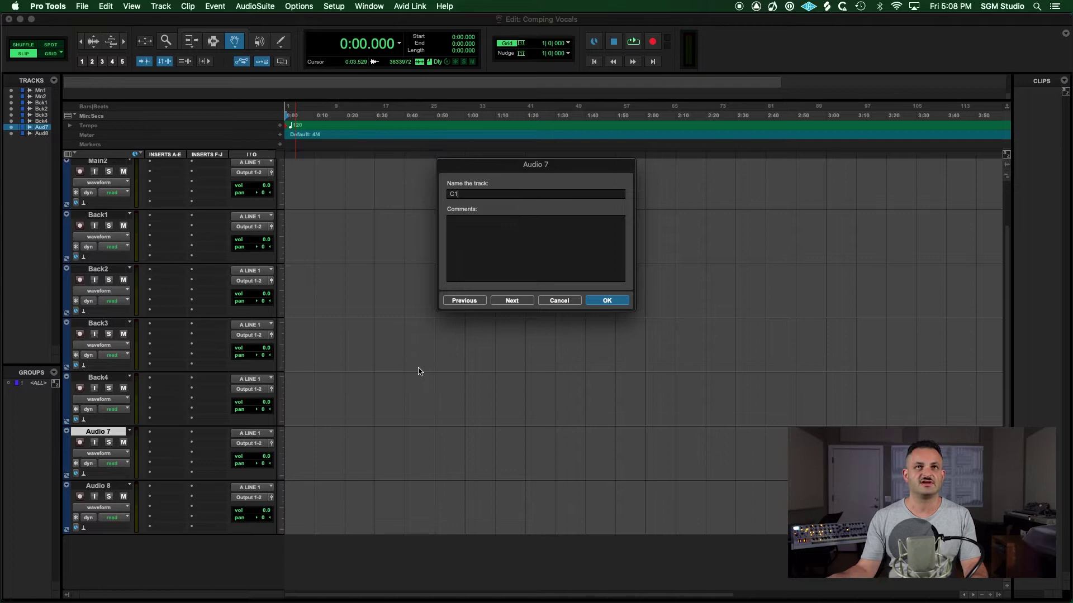
click(513, 302)
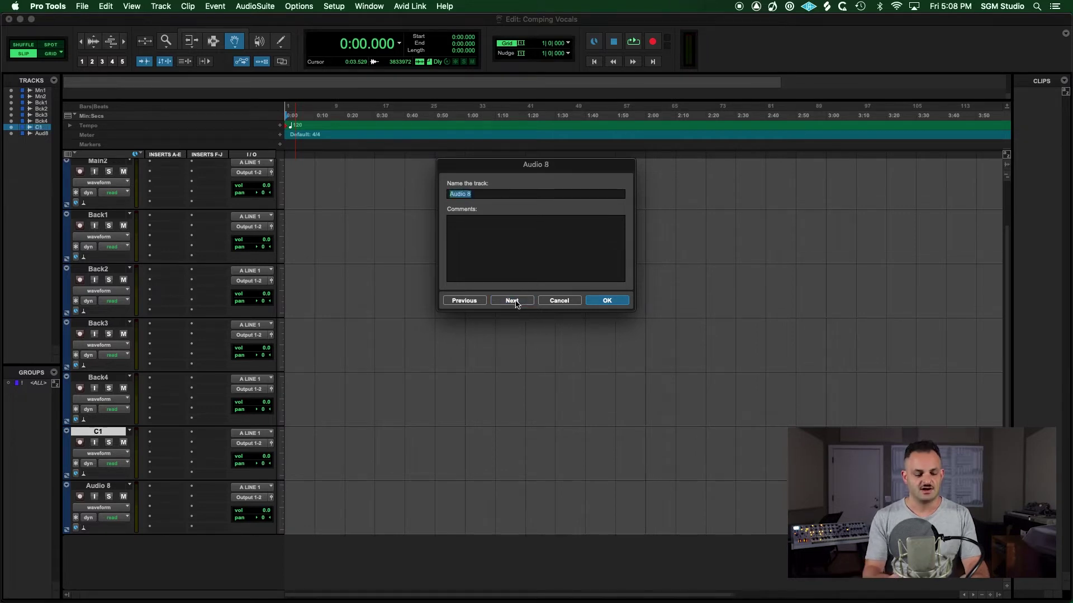
text(C2)
key(Return)
Step: Move the Back3 and Back4 tracks below C1 and C2
click(103, 487)
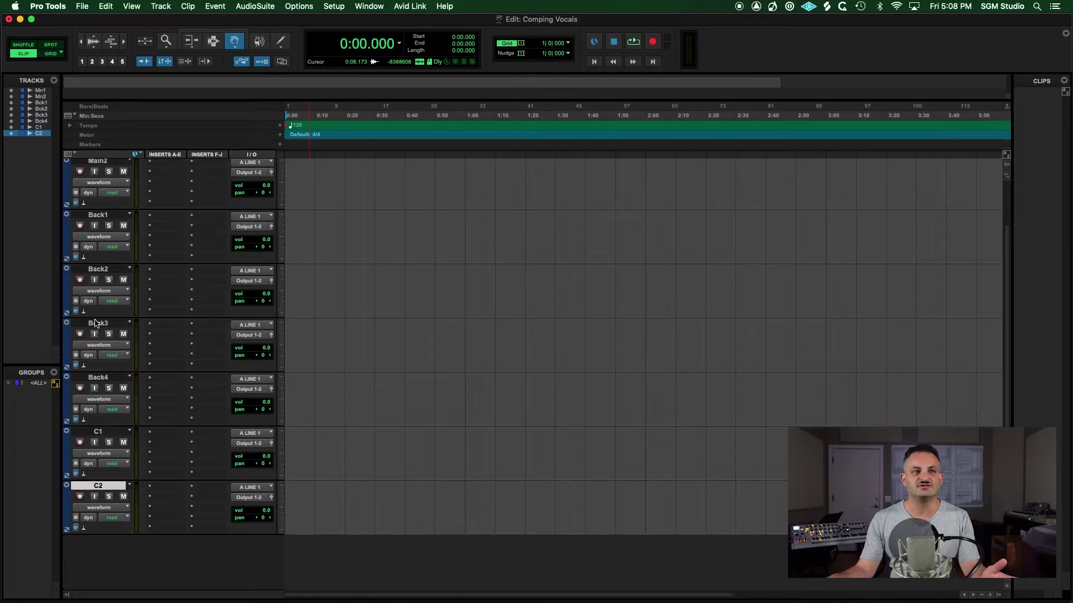
click(96, 377)
shift+click(101, 323)
drag(101, 323, 83, 558)
Step: Rename the moved Back3 and Back4 tracks to C3 and C4
double_click(98, 431)
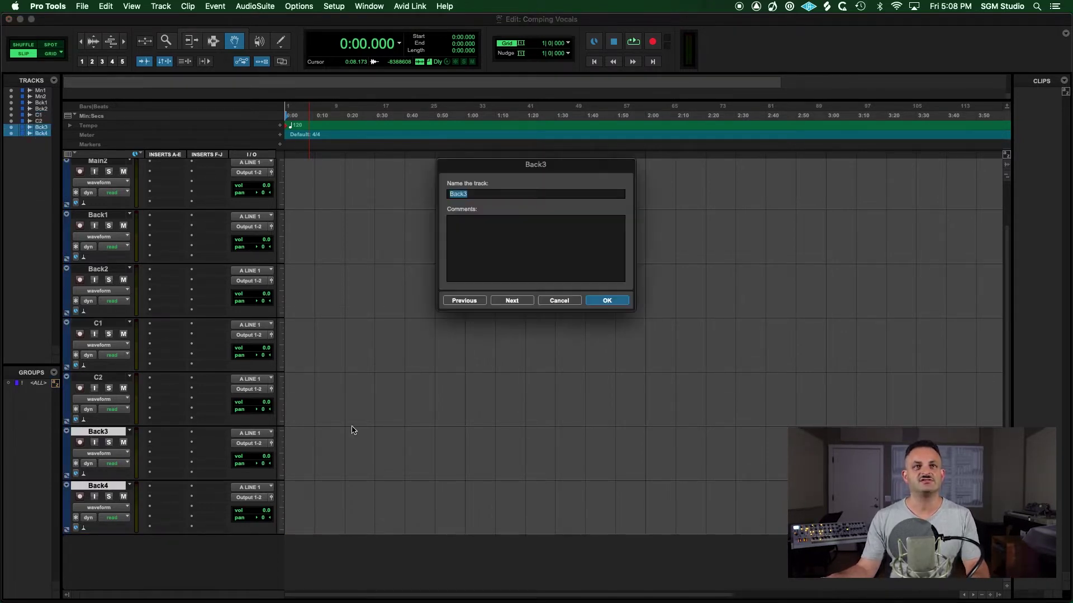
text(C3)
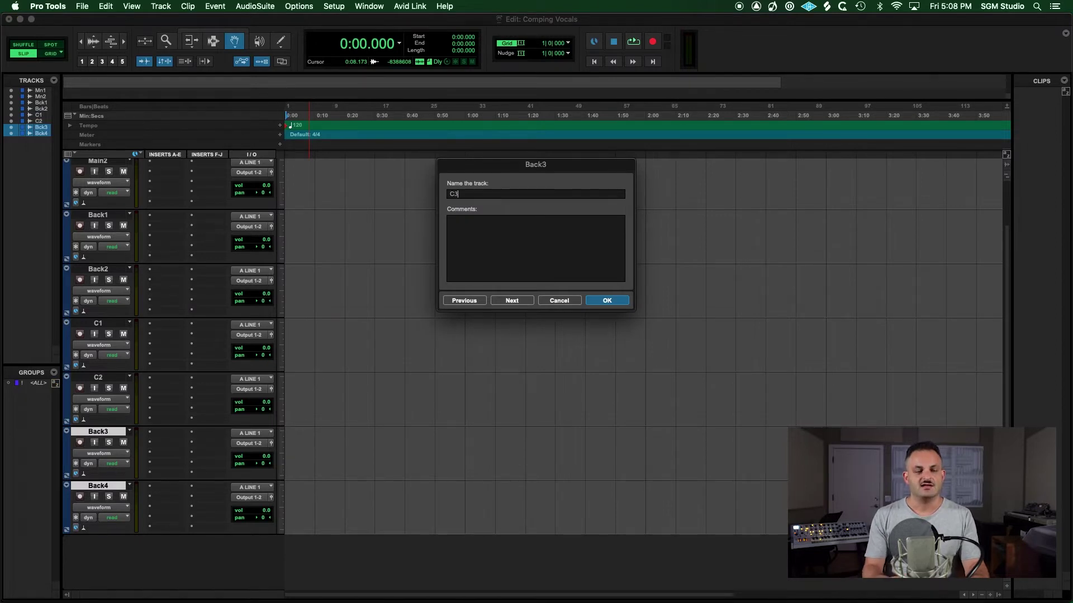
key(Return)
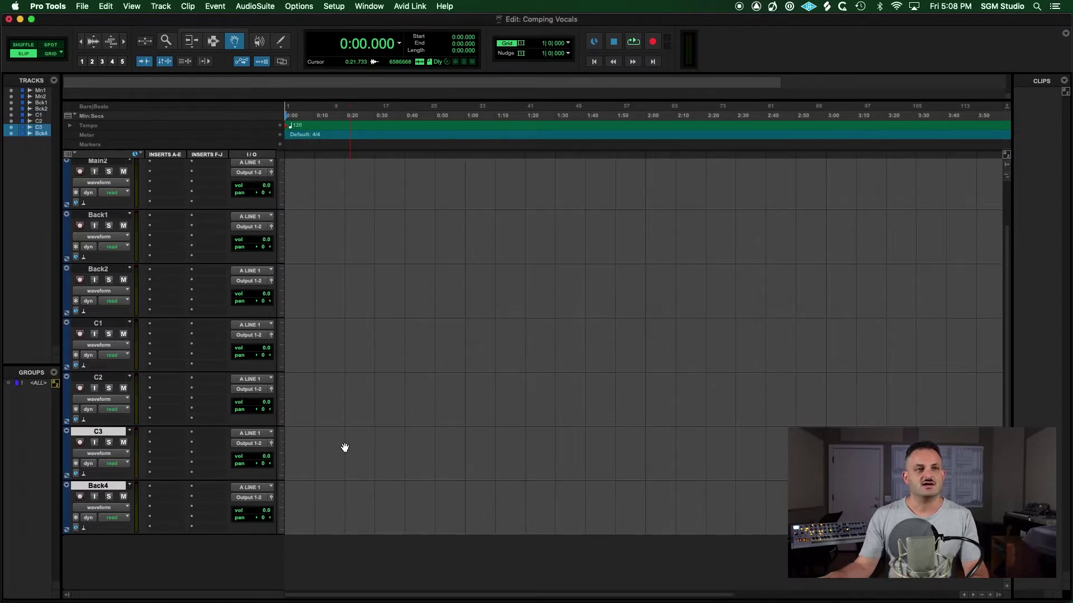
double_click(97, 486)
text(C4)
key(Return)
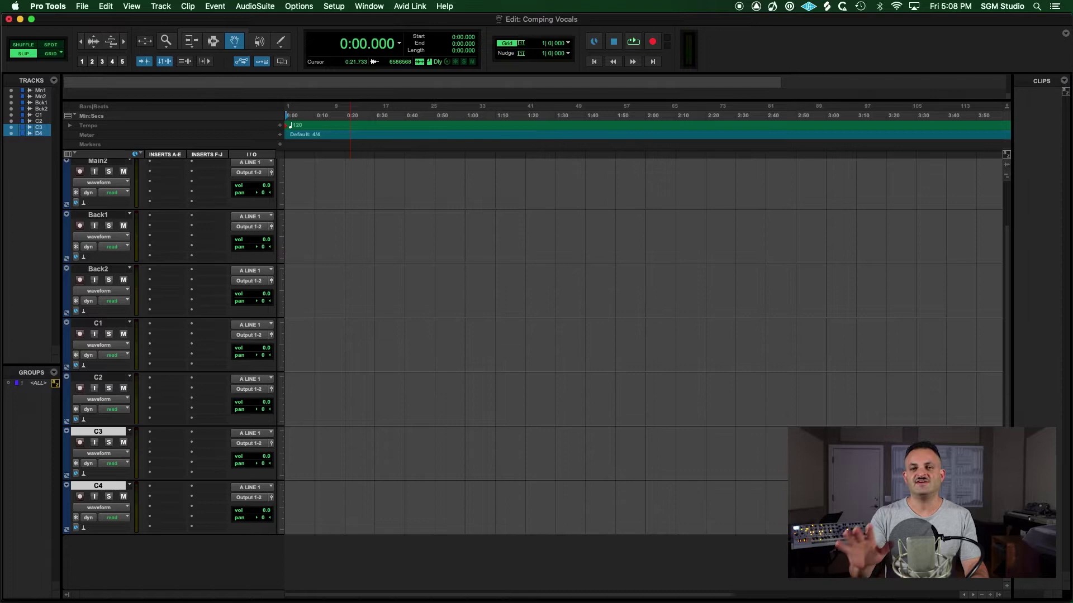
scroll(84, 309, up, 2)
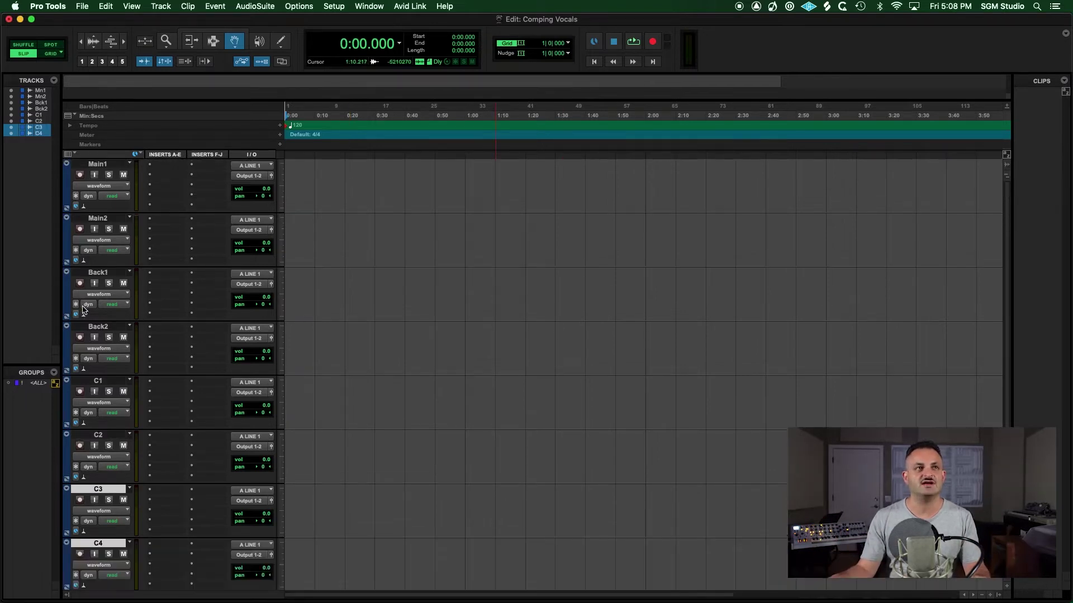
Step: Create new .01 playlists on all tracks, then switch back to the original playlists
click(97, 164)
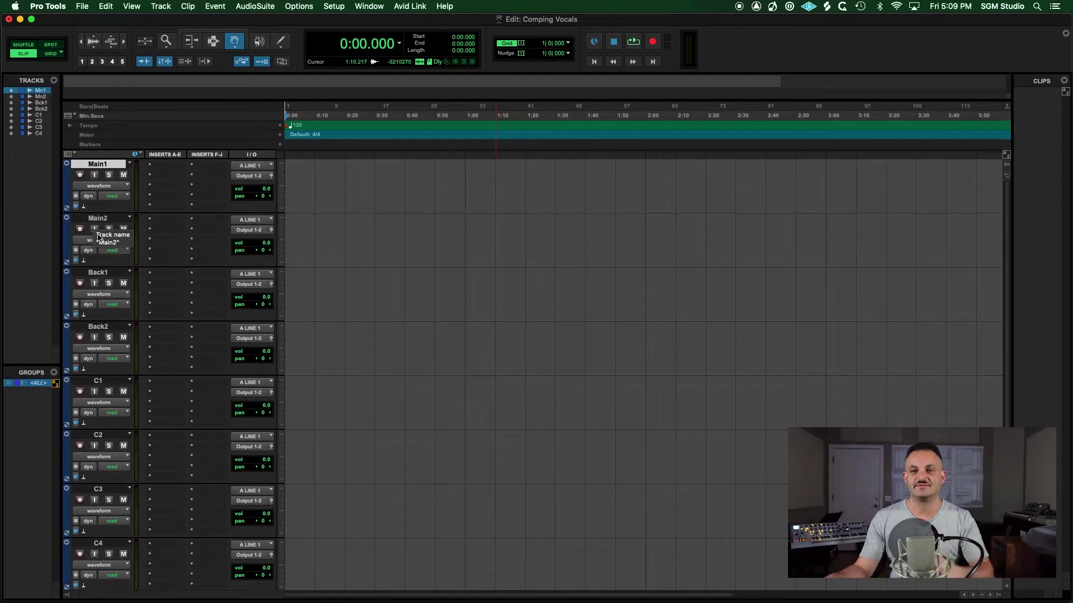
click(129, 164)
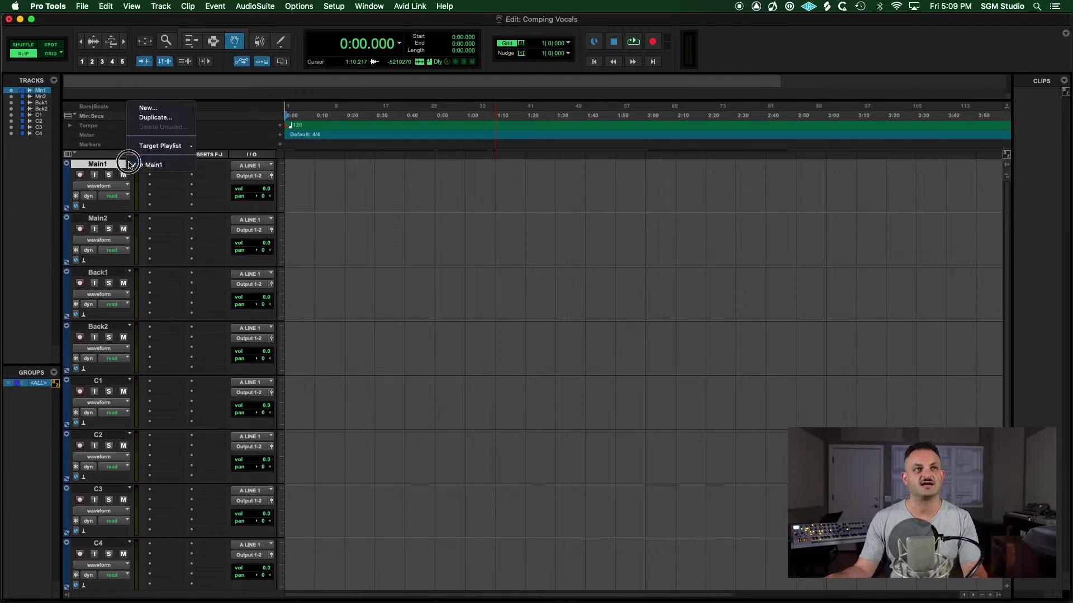
alt+click(144, 108)
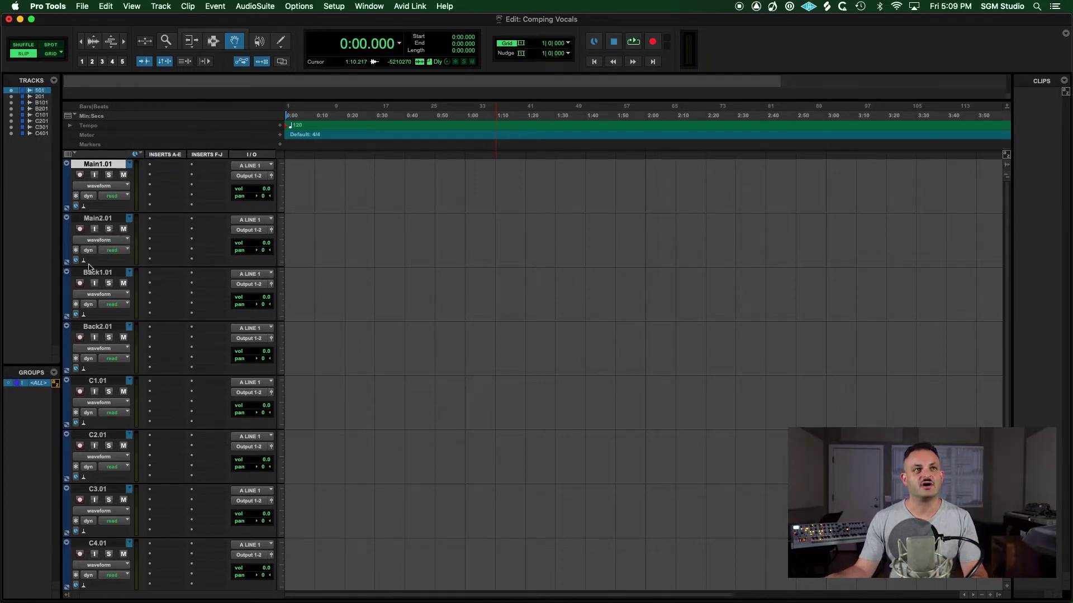
click(129, 164)
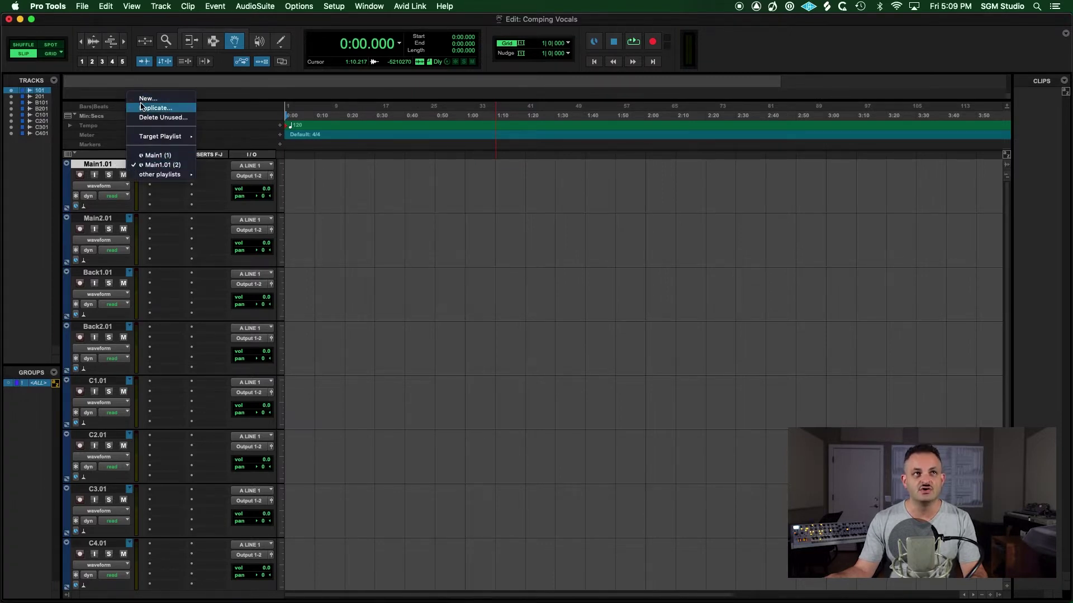
click(151, 166)
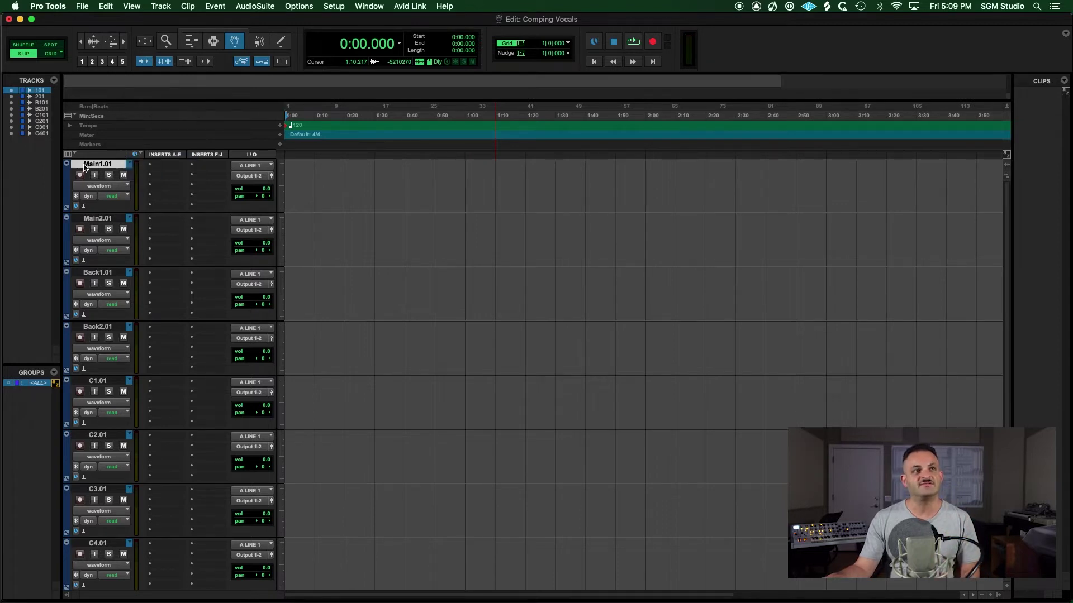
click(132, 164)
click(157, 156)
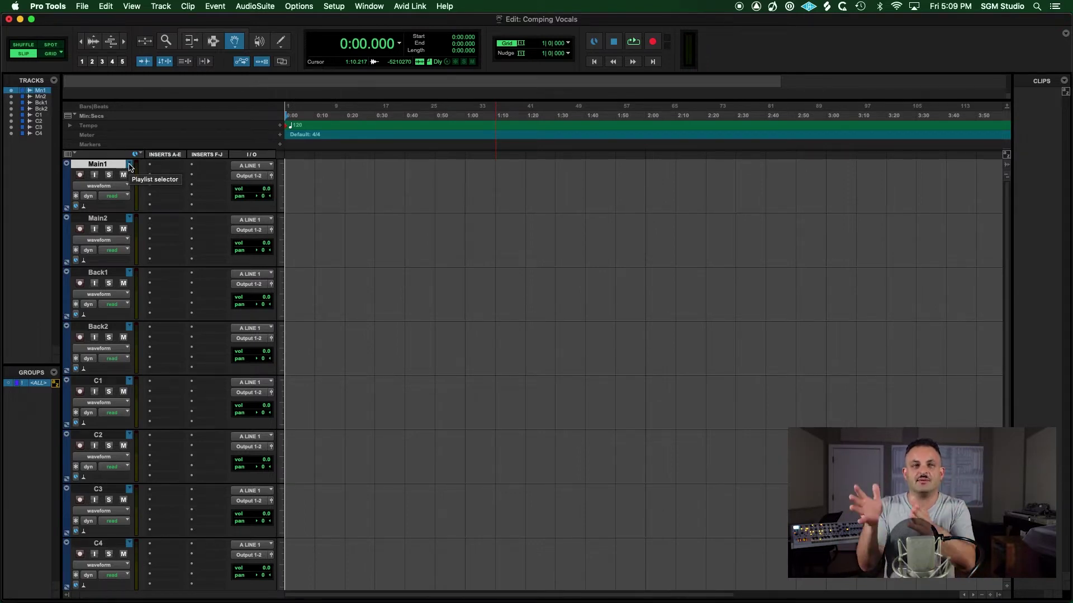
Step: Put all tracks on their .01 playlists, deactivate the <ALL> group, and arm Main1.01
click(129, 165)
click(145, 174)
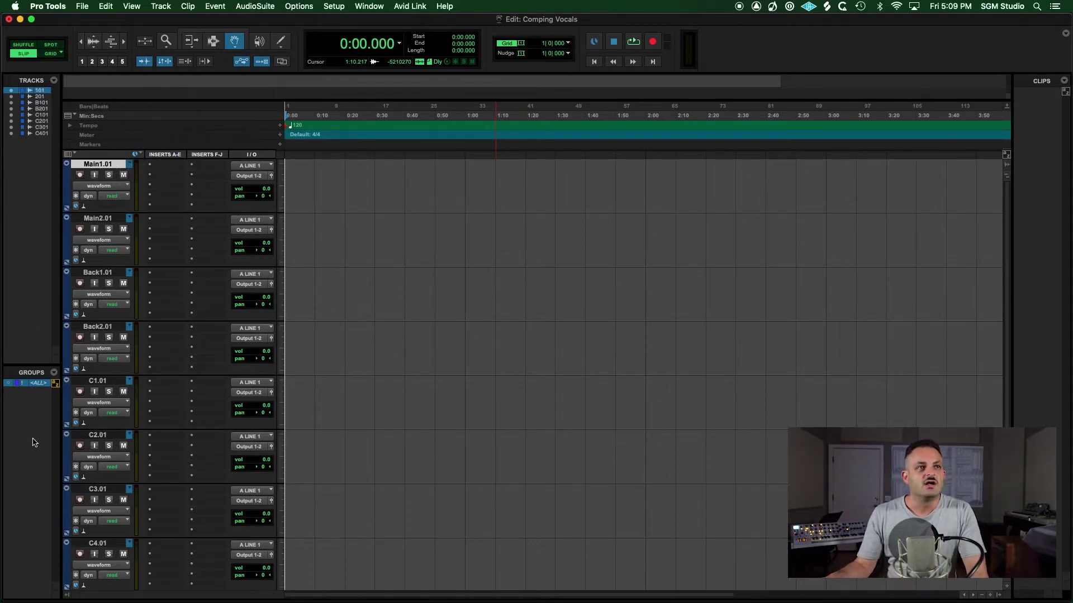
click(39, 384)
click(79, 175)
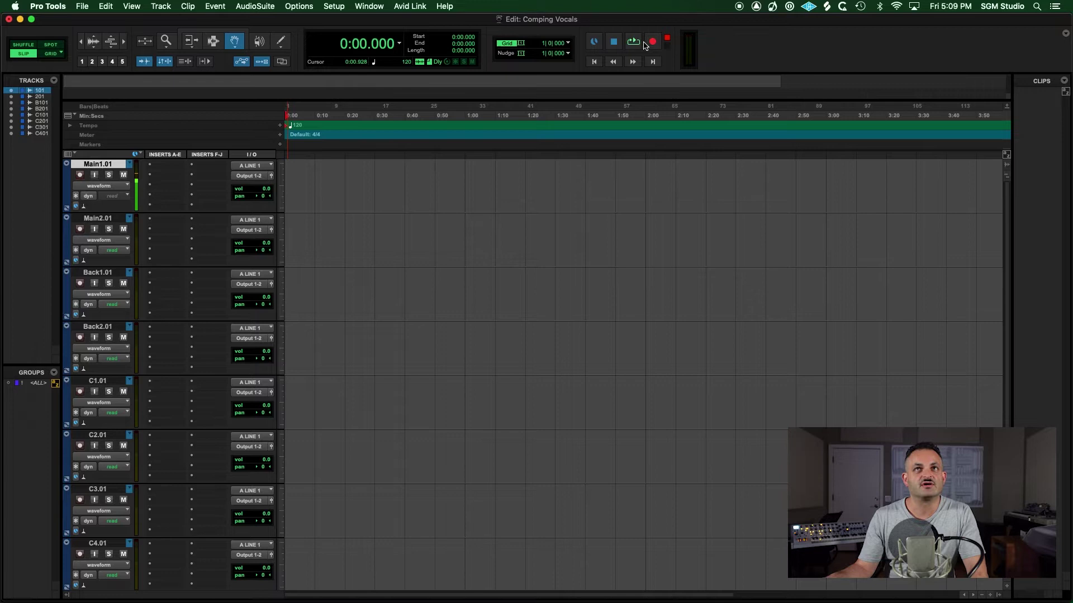
Step: Set the transport's record mode and arm Main1.01 for recording
right_click(633, 42)
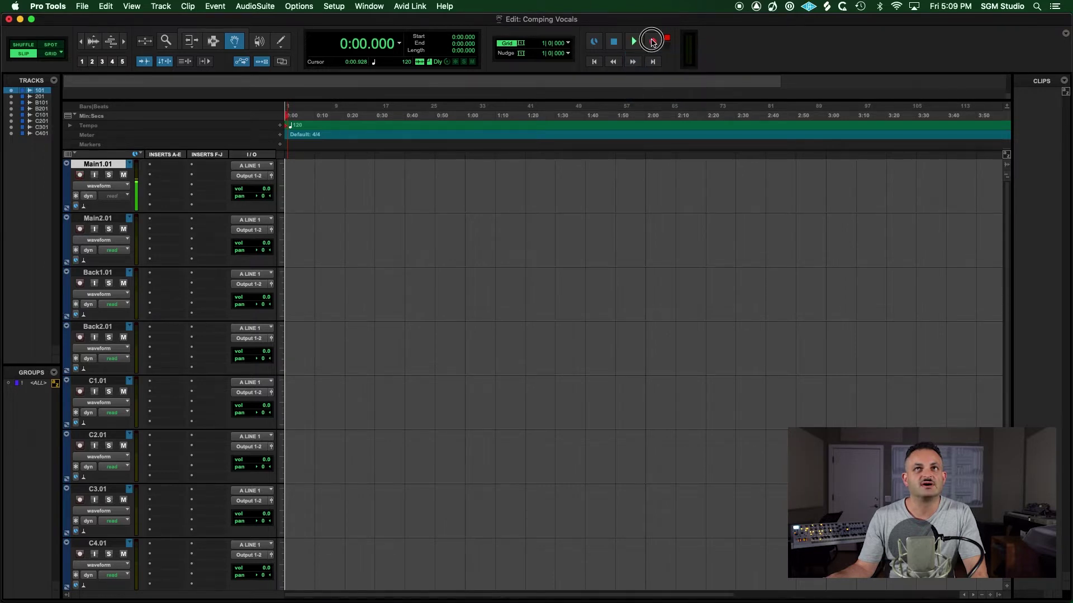
key(super+bracketright)
key(super+bracketright)
key(super+bracketright)
key(super+bracketright)
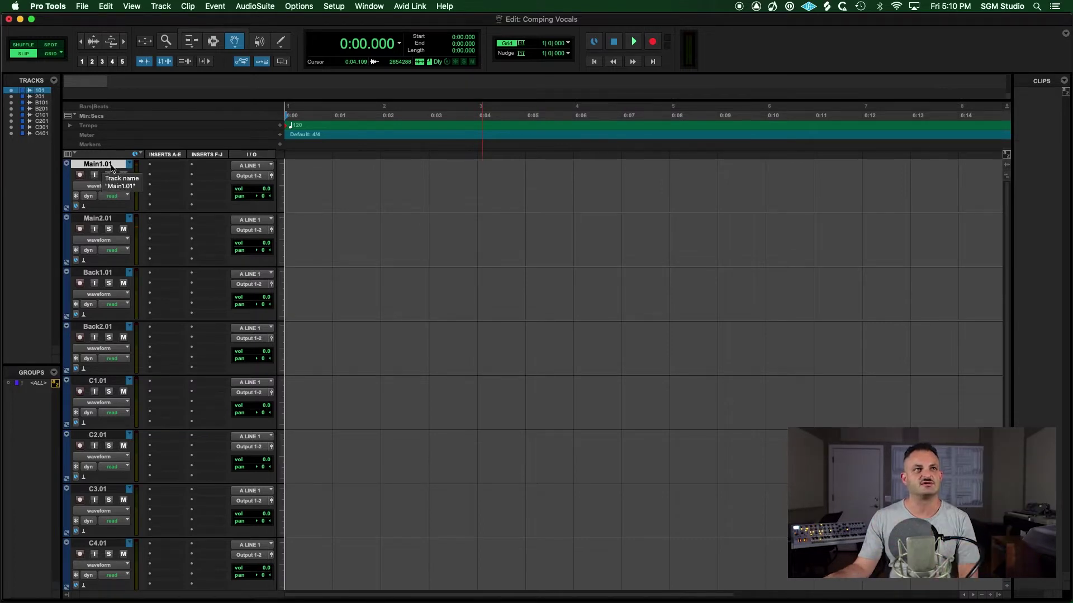
click(80, 175)
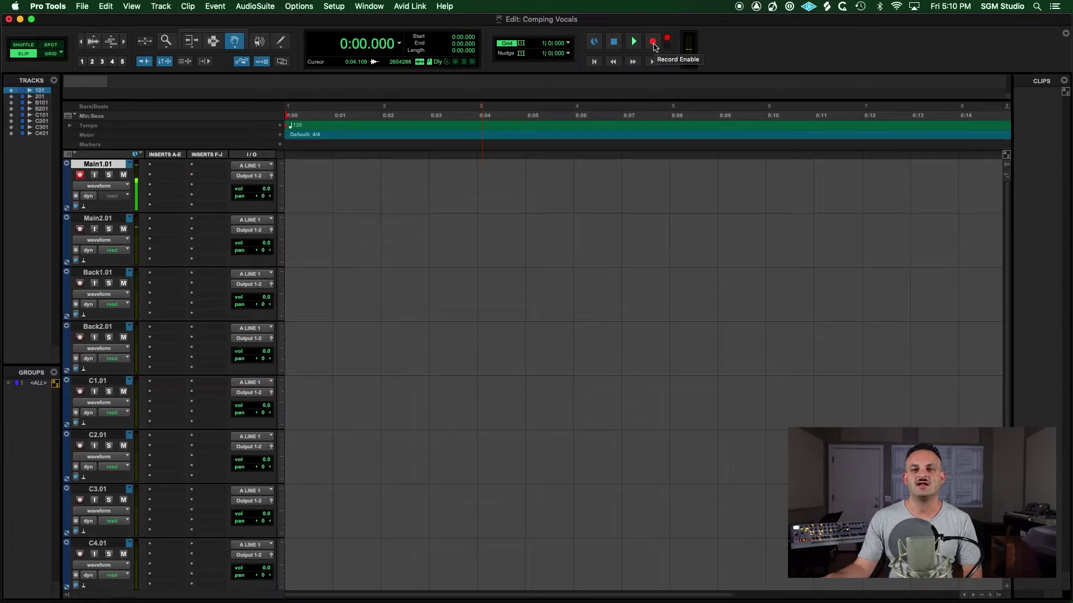
Step: Record the first vocal take on playlist Main1.01
click(653, 43)
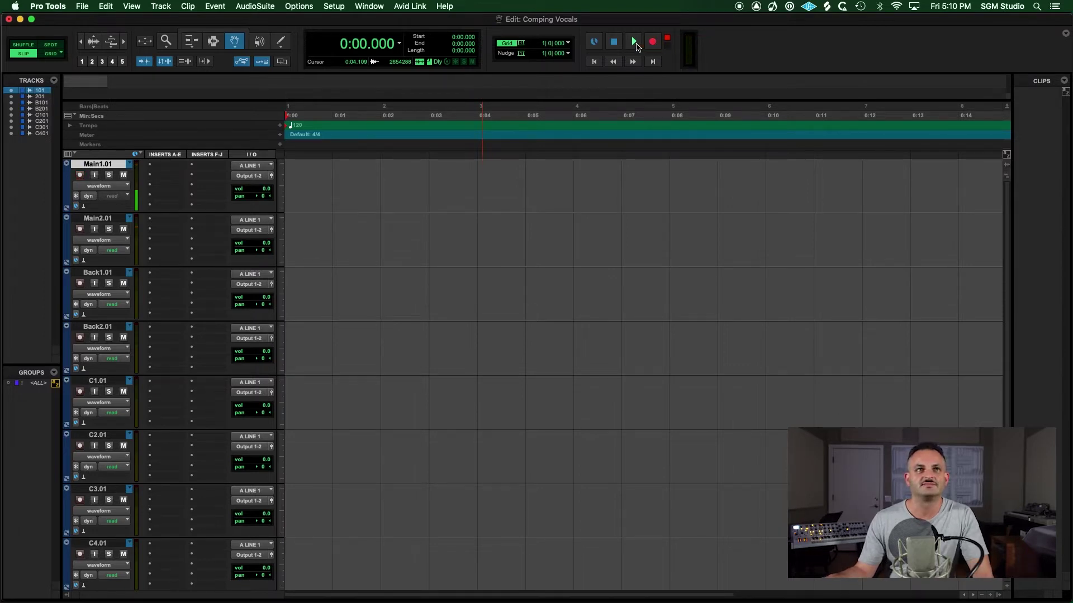
click(635, 43)
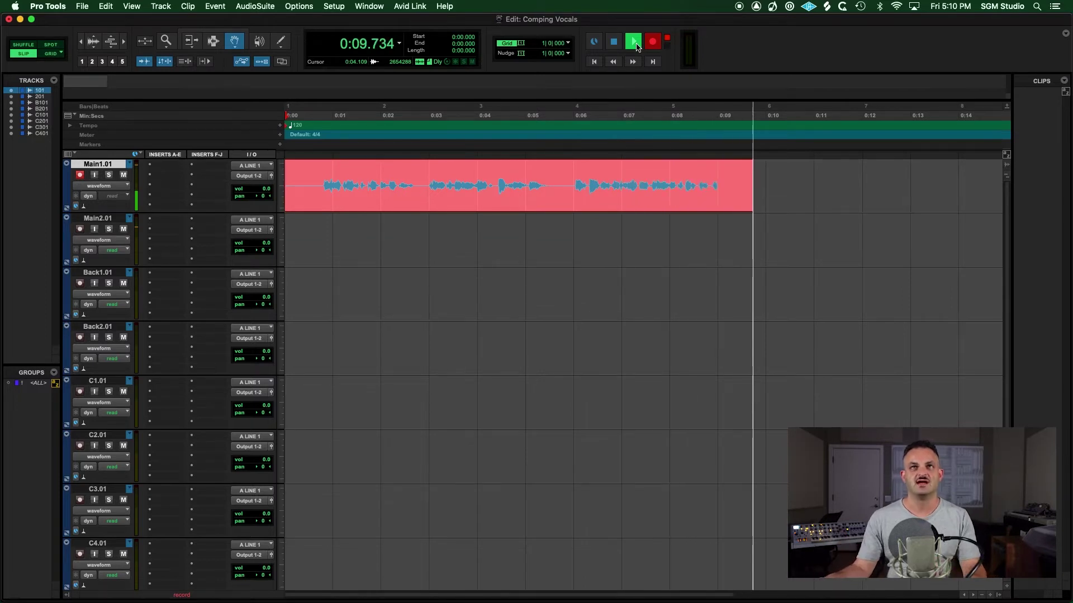
click(614, 43)
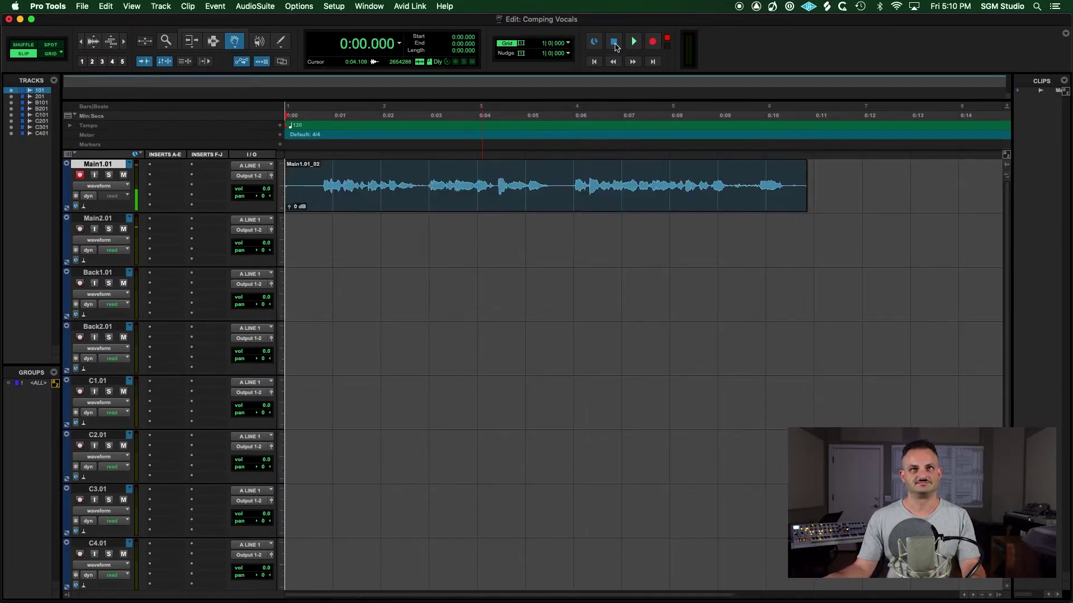
Step: Create new playlist Main1.02 and record a second vocal take on it
click(130, 166)
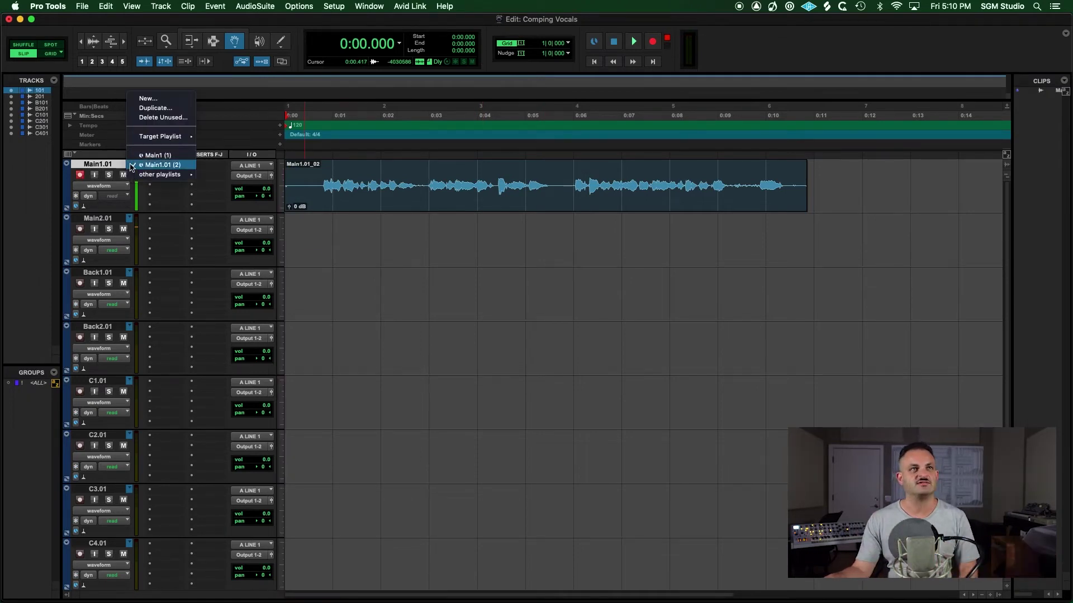
click(151, 99)
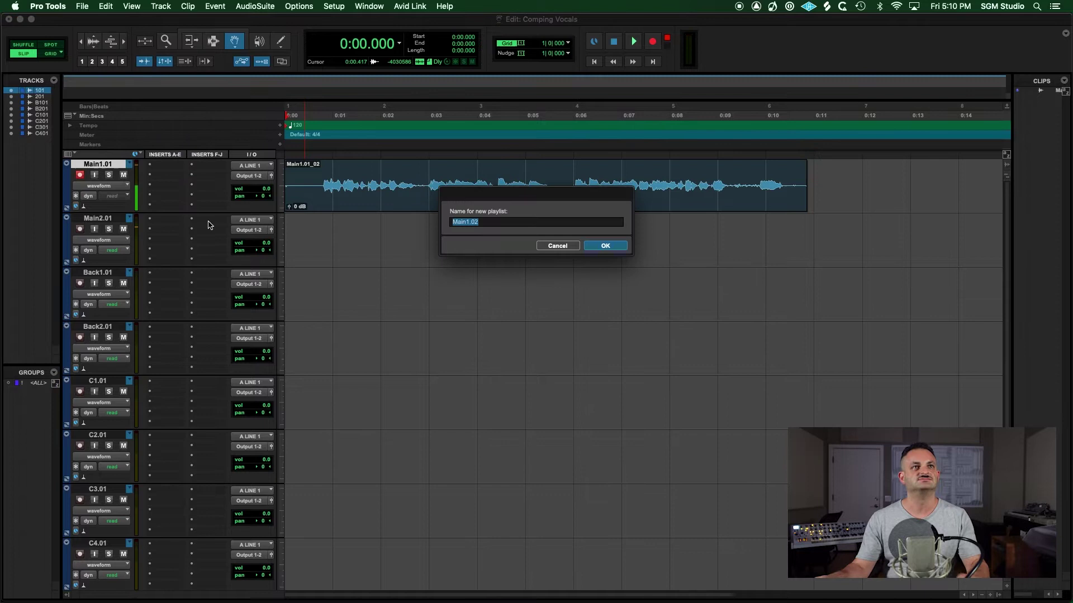
key(Return)
click(639, 41)
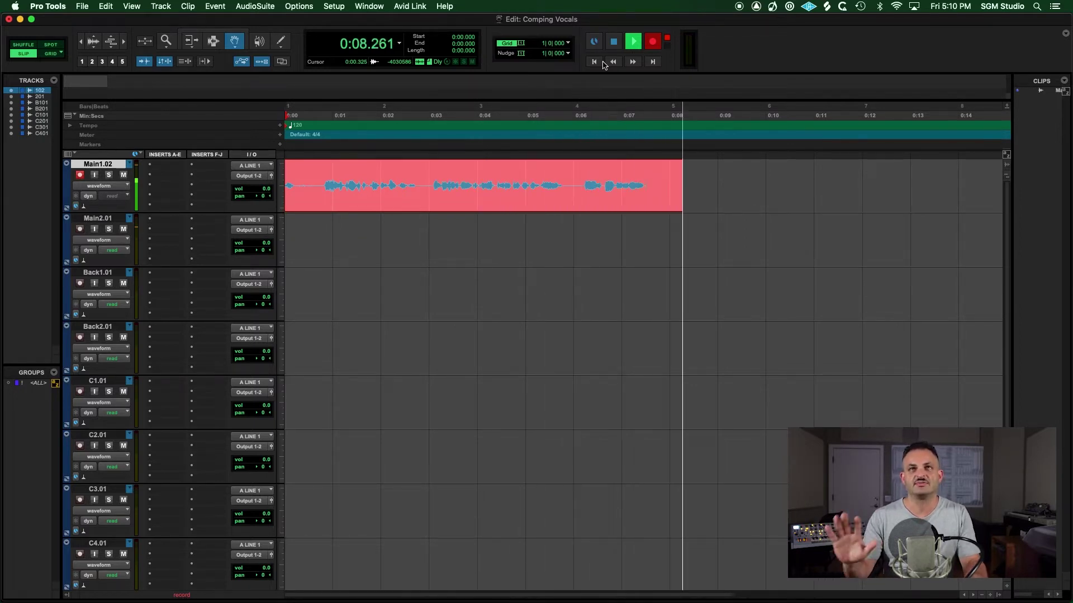
key(space)
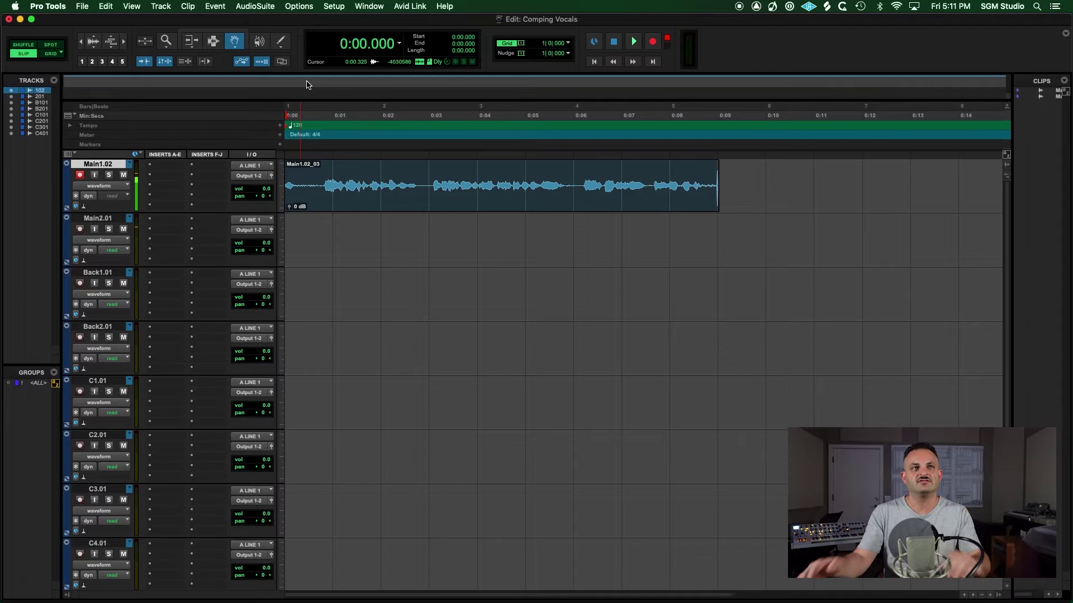
click(129, 164)
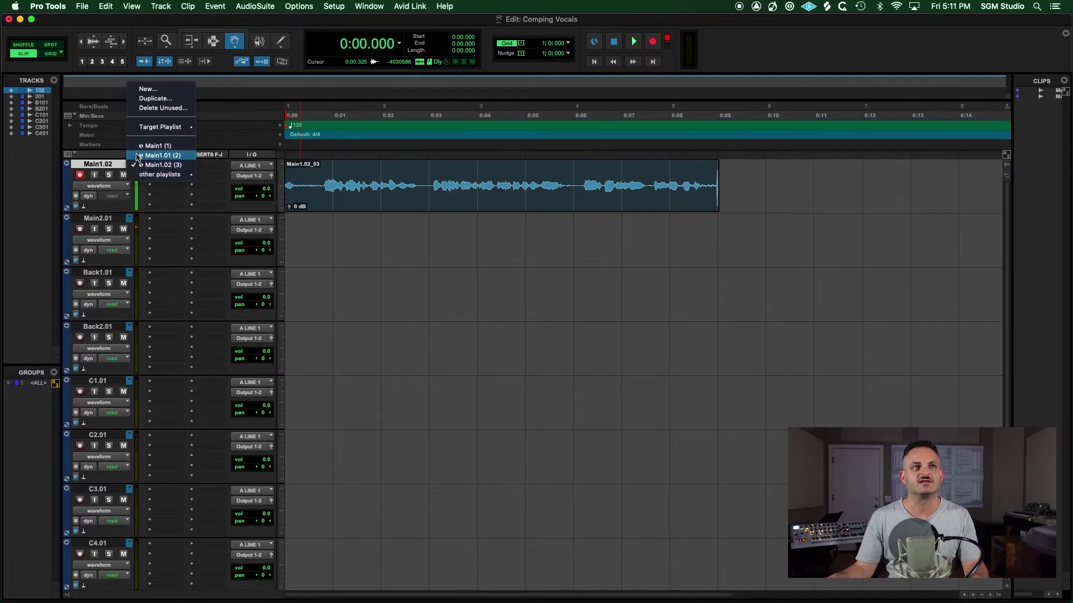
click(137, 157)
click(130, 166)
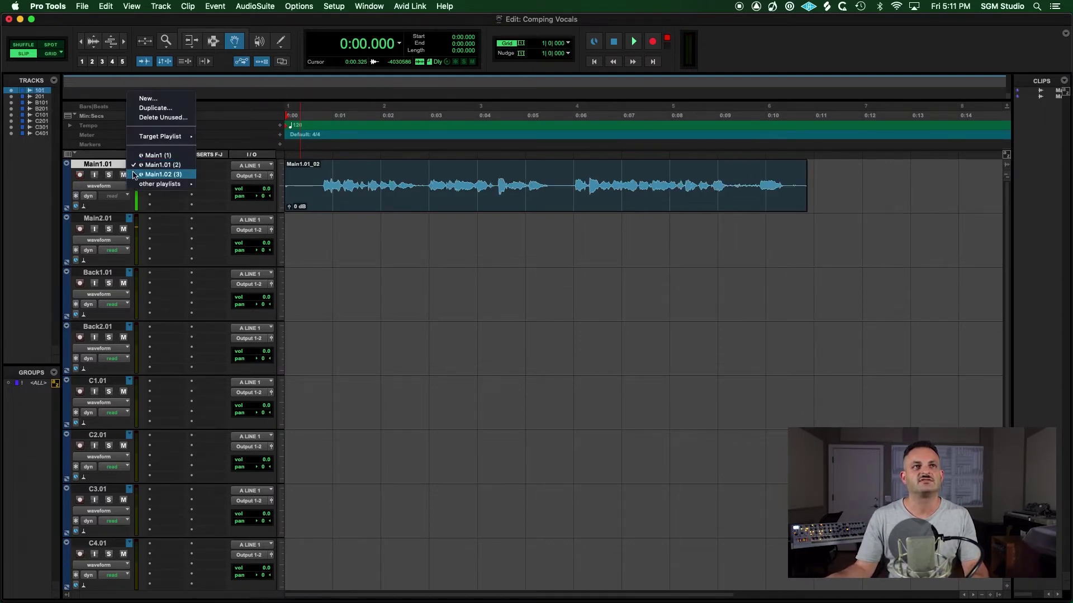
click(159, 174)
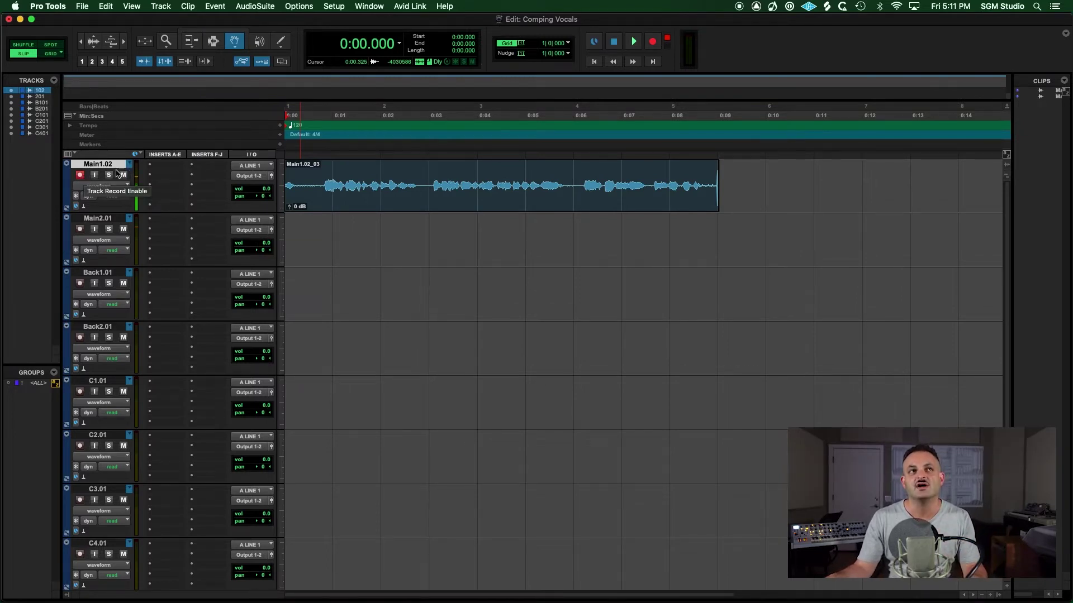
click(129, 165)
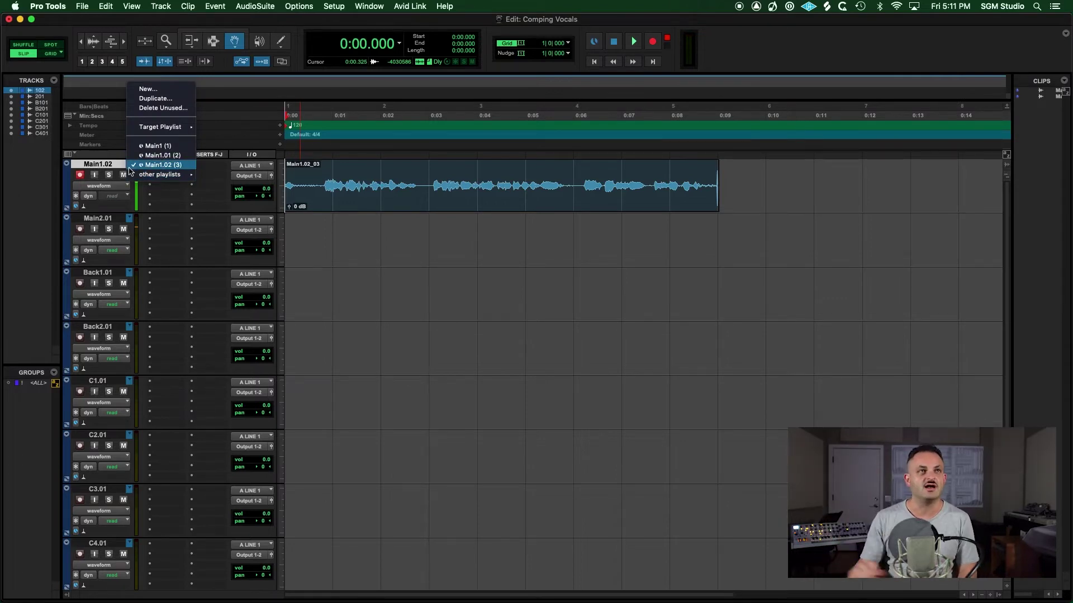
click(99, 165)
click(130, 164)
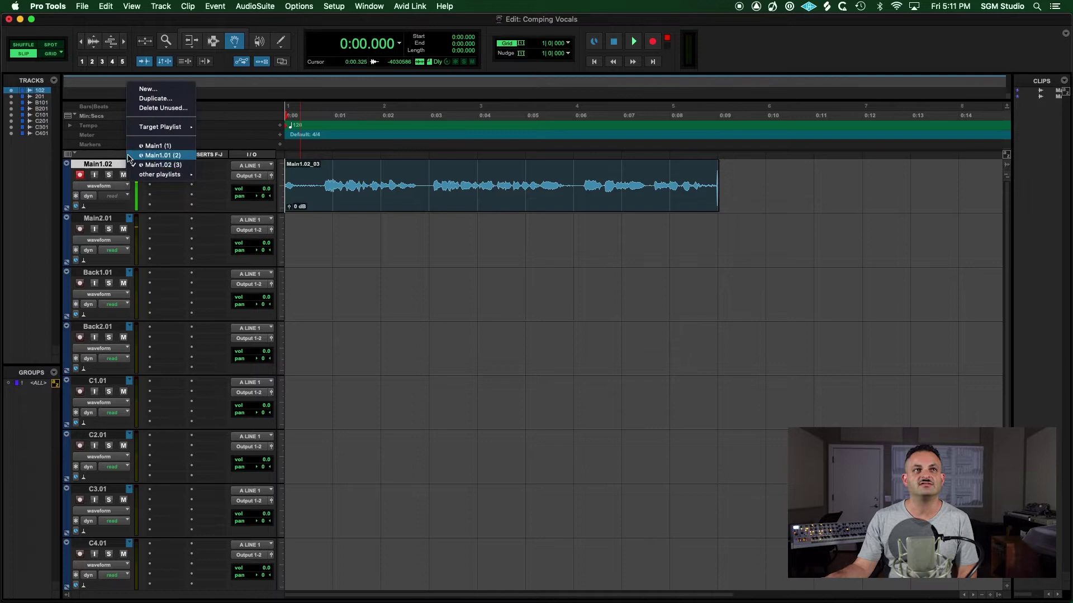
click(134, 155)
click(131, 166)
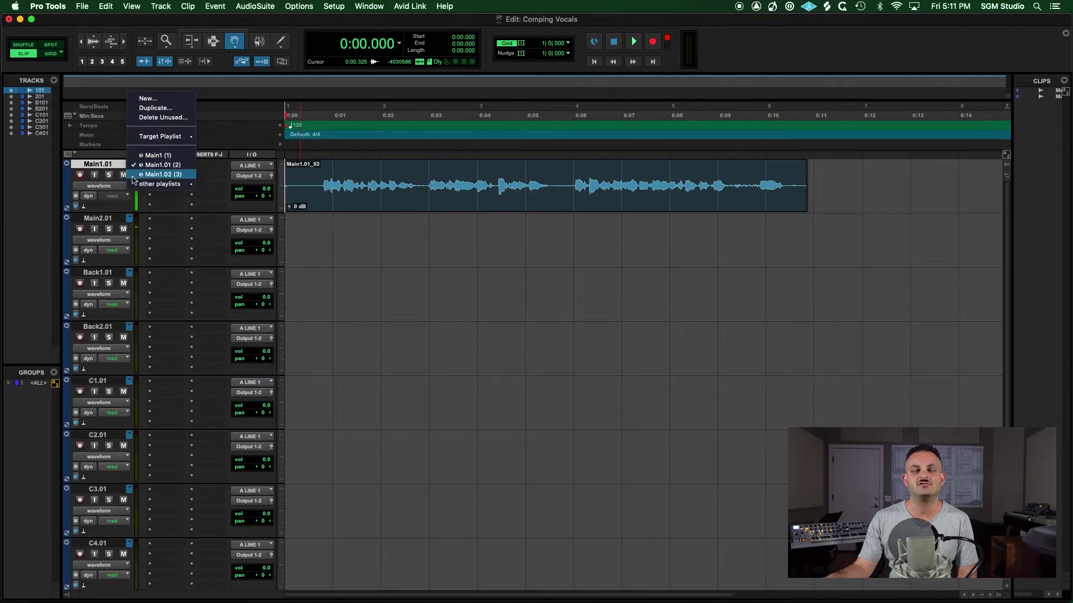
click(146, 174)
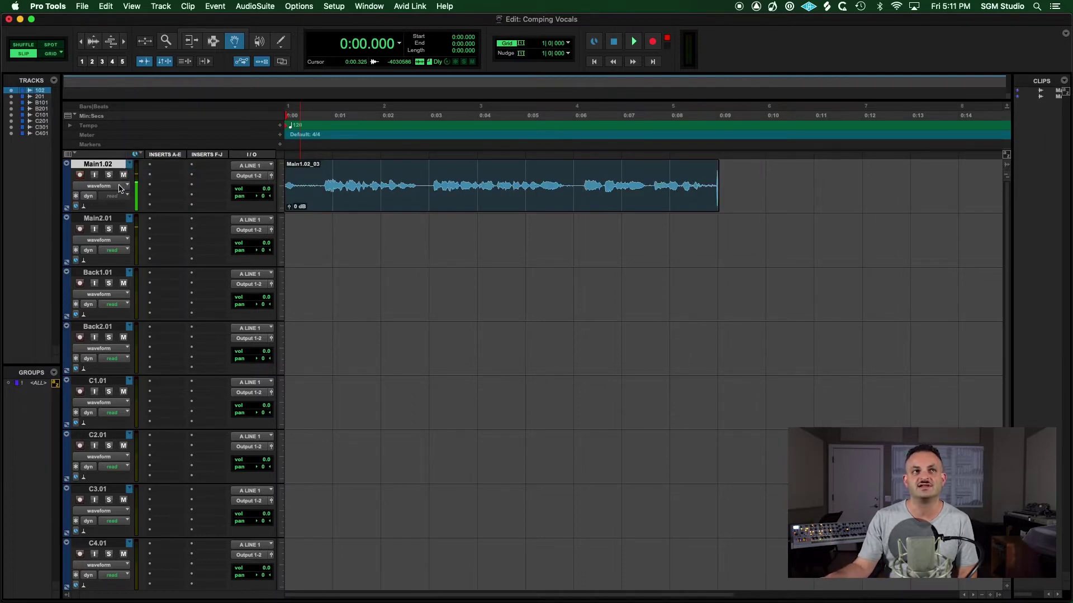
click(111, 186)
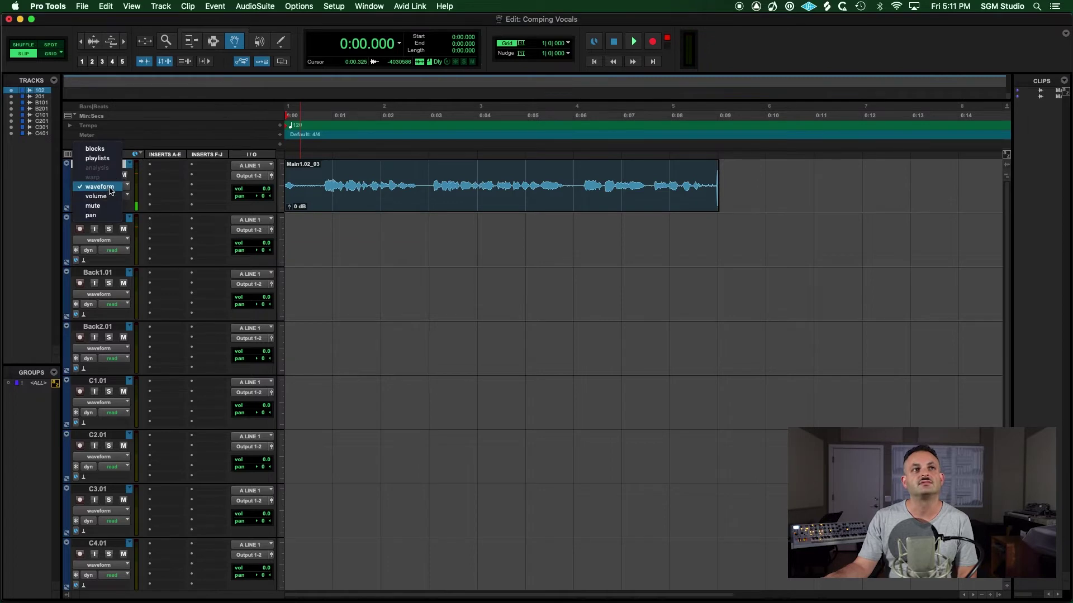
Step: Show the playlists as lanes and switch the vocal track to the empty Main1 playlist
click(107, 159)
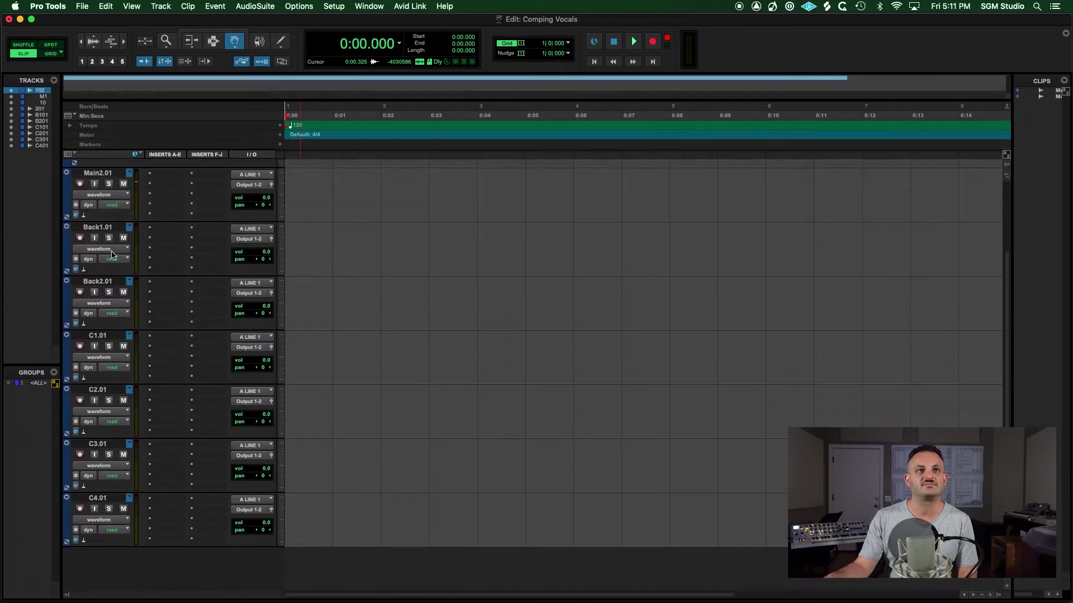
click(123, 187)
click(123, 187)
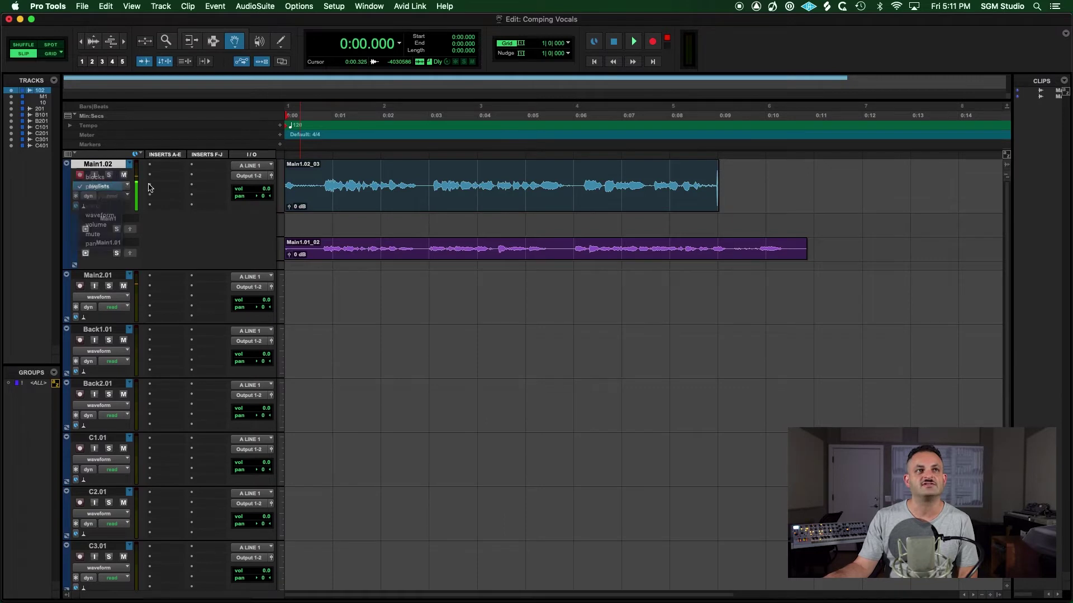
click(129, 164)
click(134, 147)
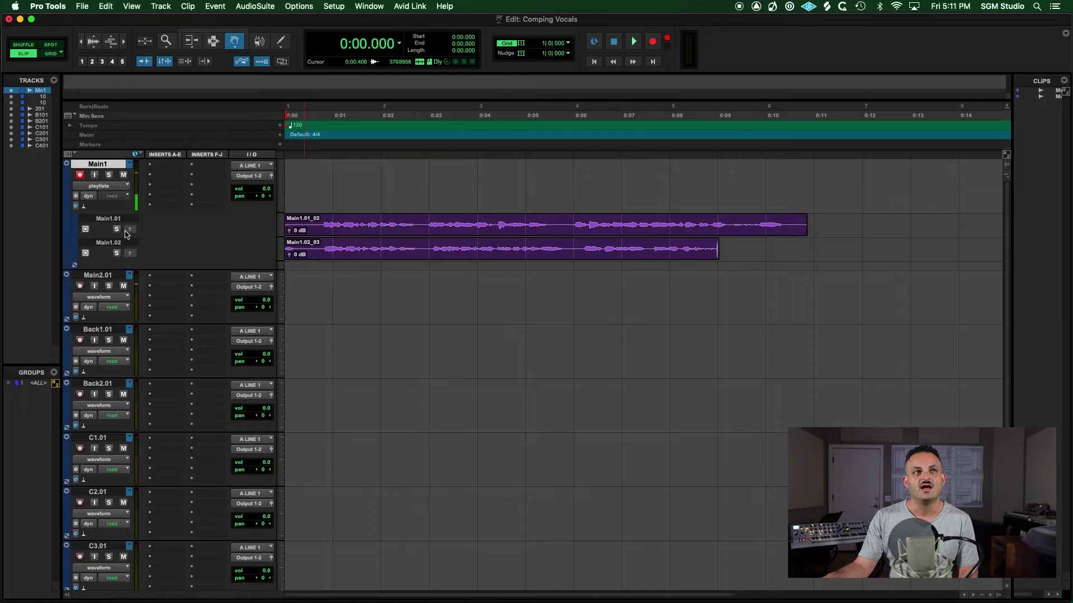
Step: Record a third take on new playlist Main1.03, disarm it, and return to empty Main1
click(129, 164)
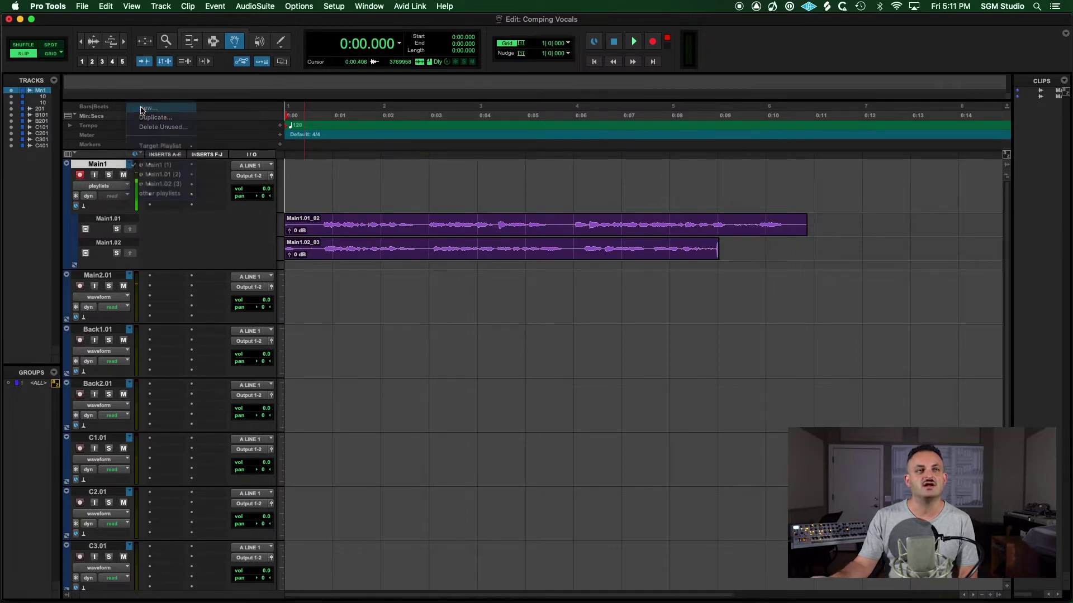
click(162, 107)
key(Return)
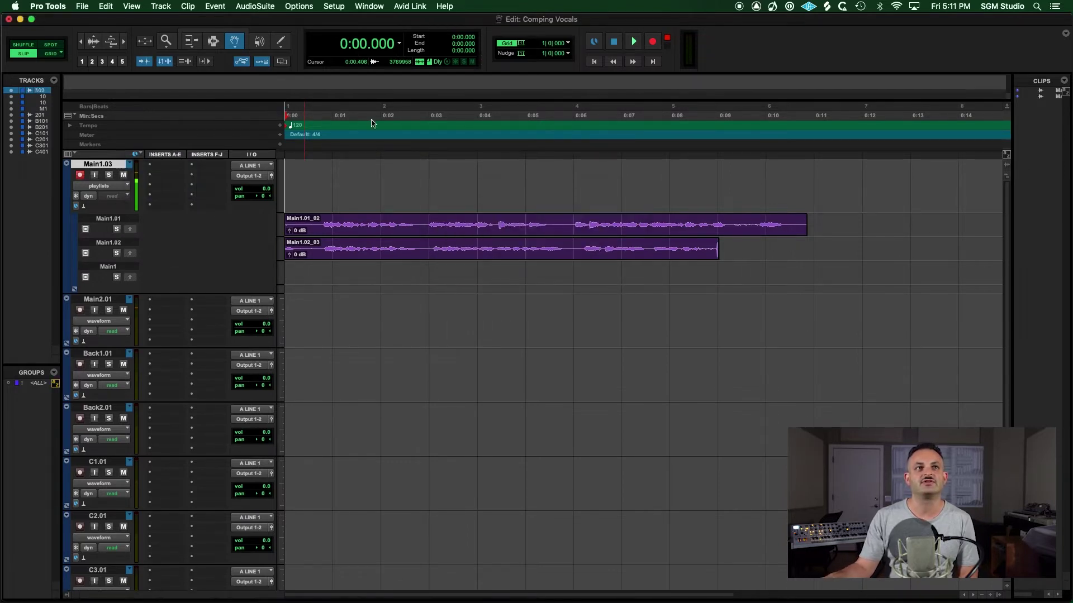
click(650, 42)
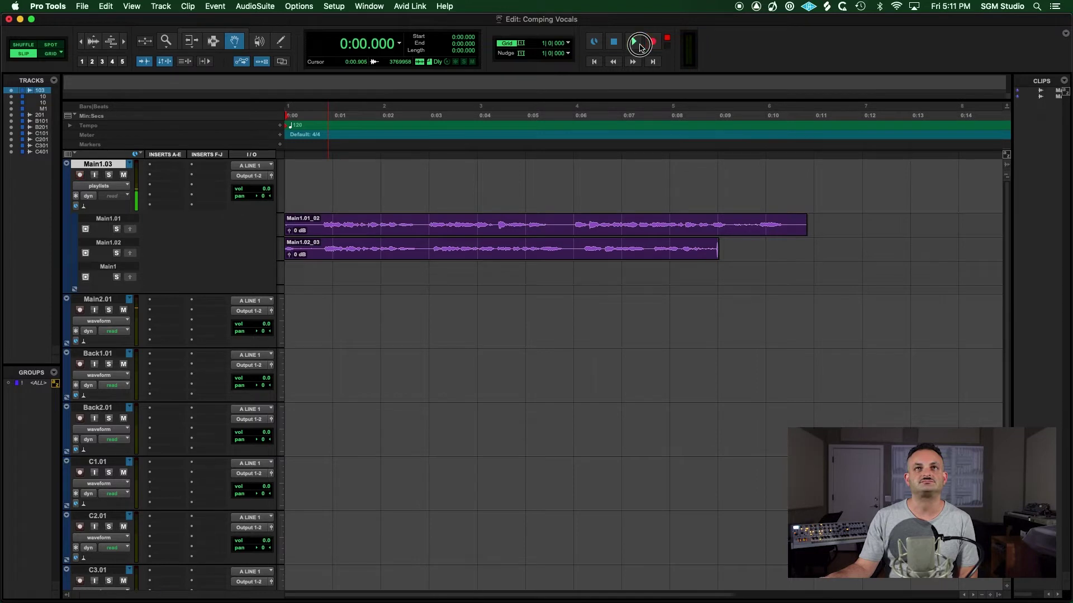
click(638, 44)
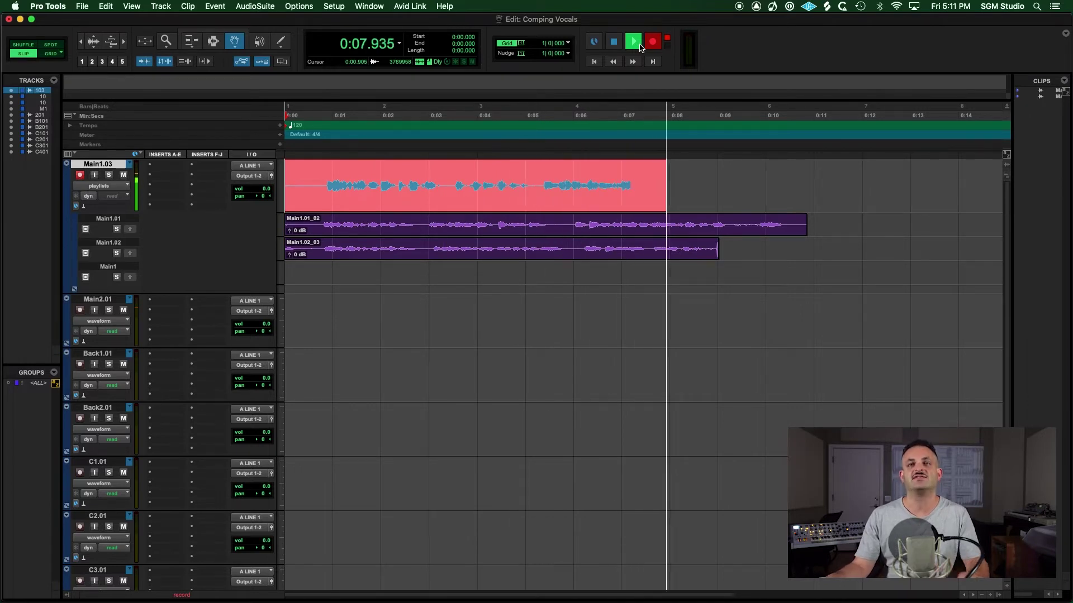
key(space)
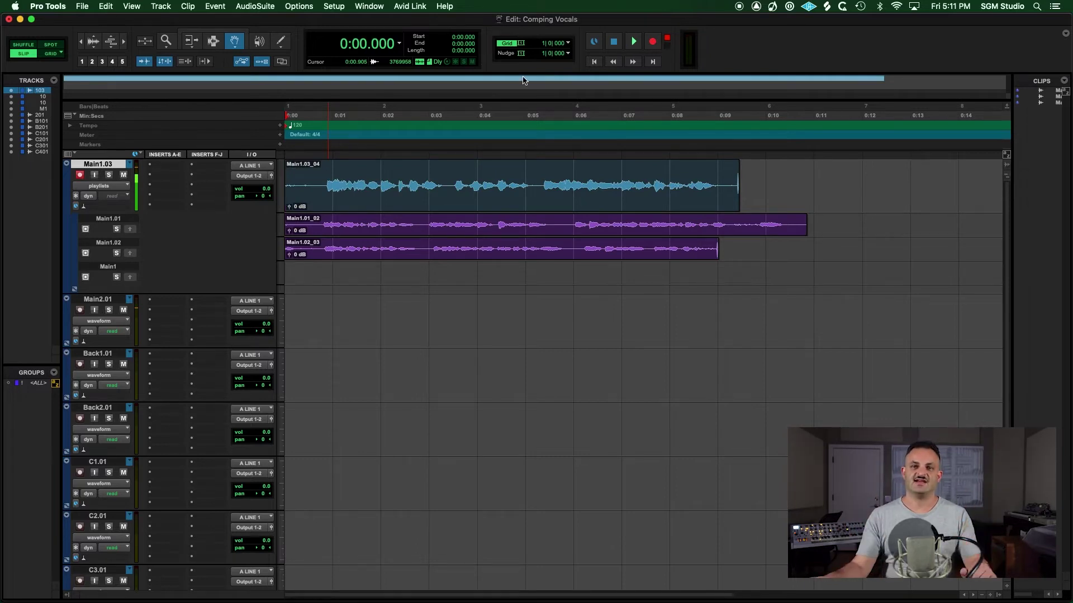
click(80, 176)
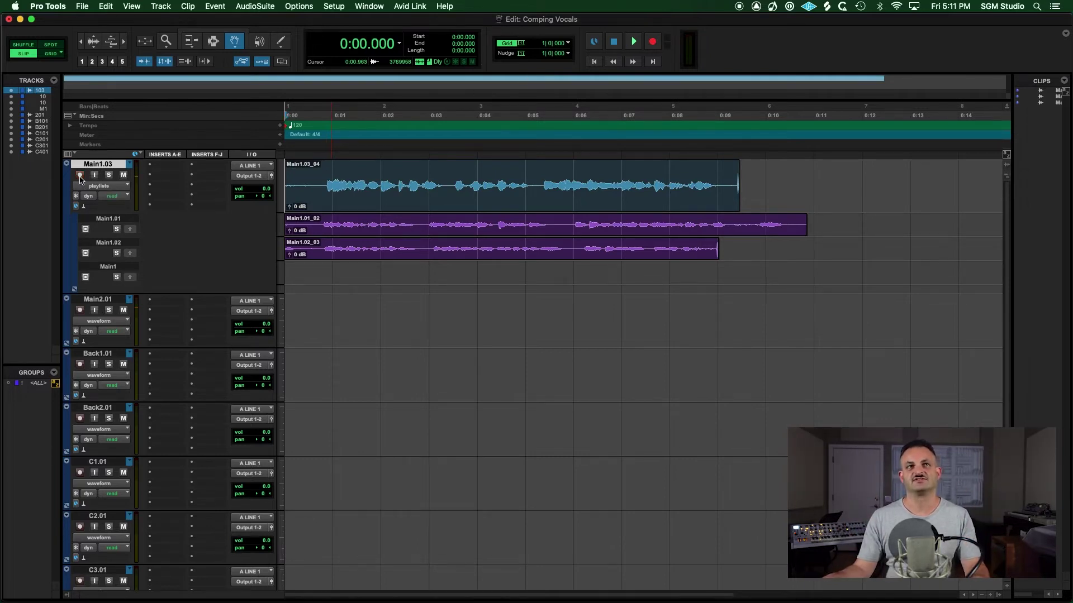
click(134, 166)
click(140, 135)
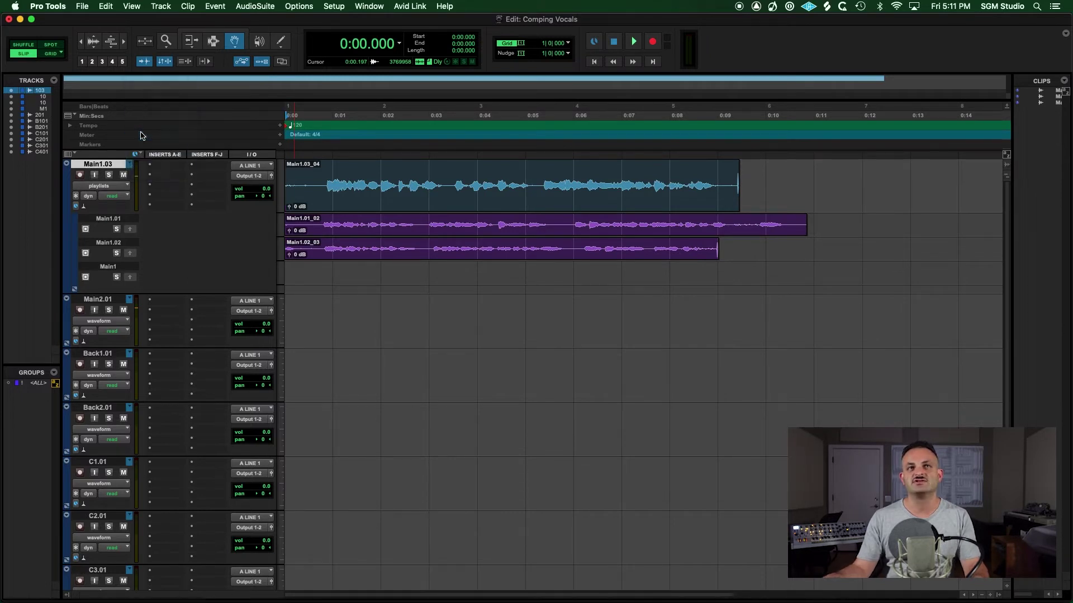
Step: With the Selector tool, play take one from 0:00.743, then stop
key(F7)
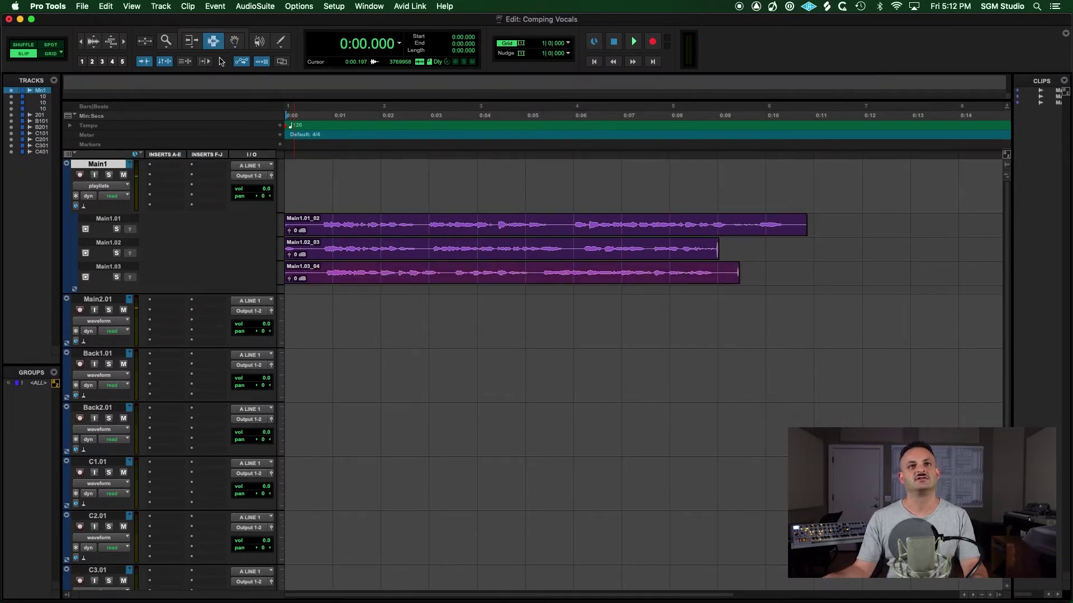
click(307, 226)
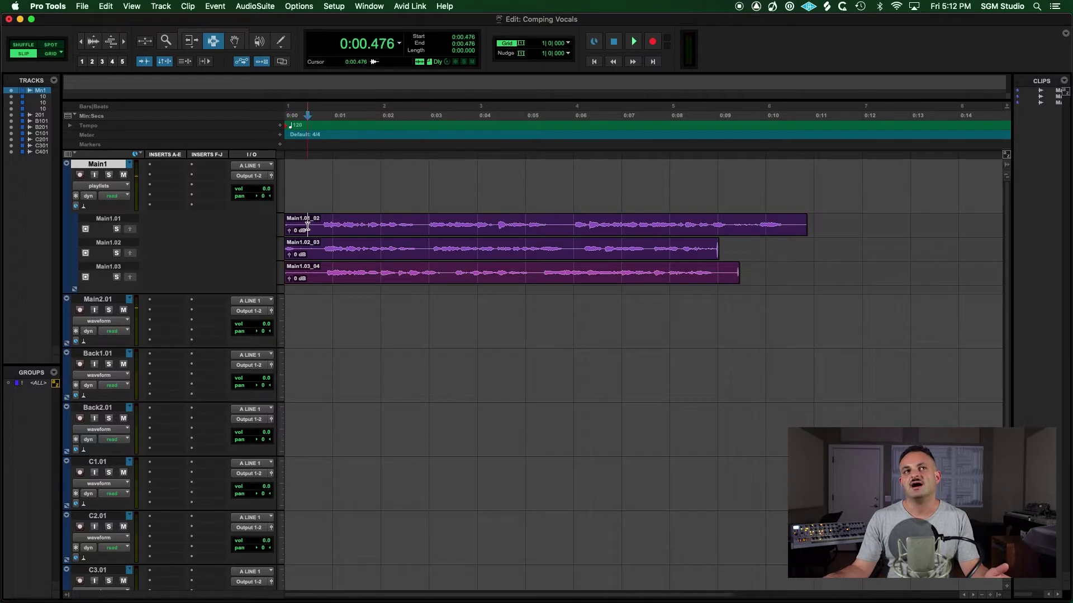
click(320, 226)
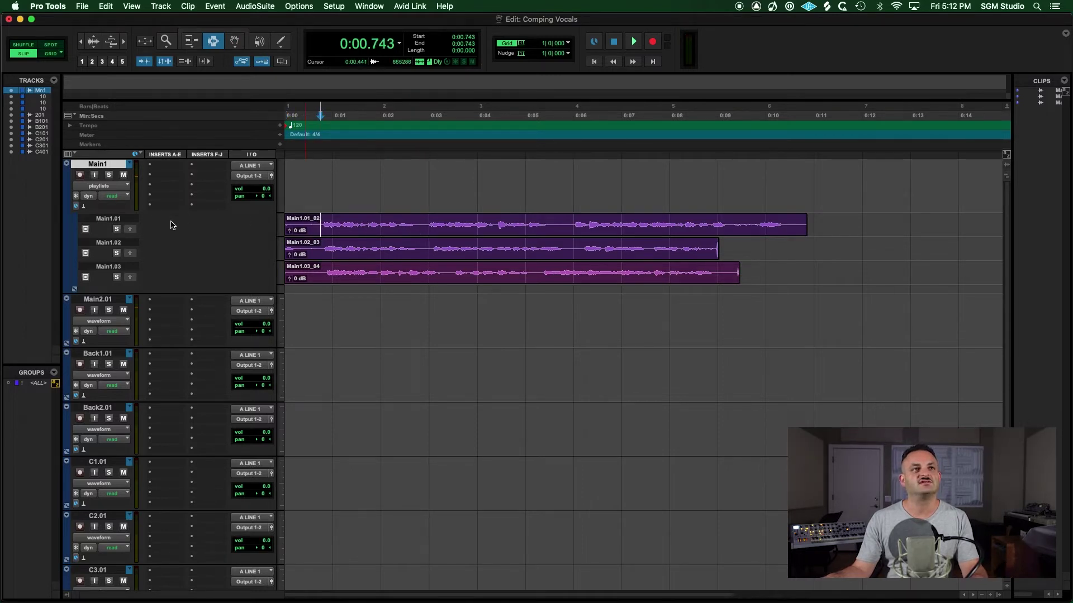
key(space)
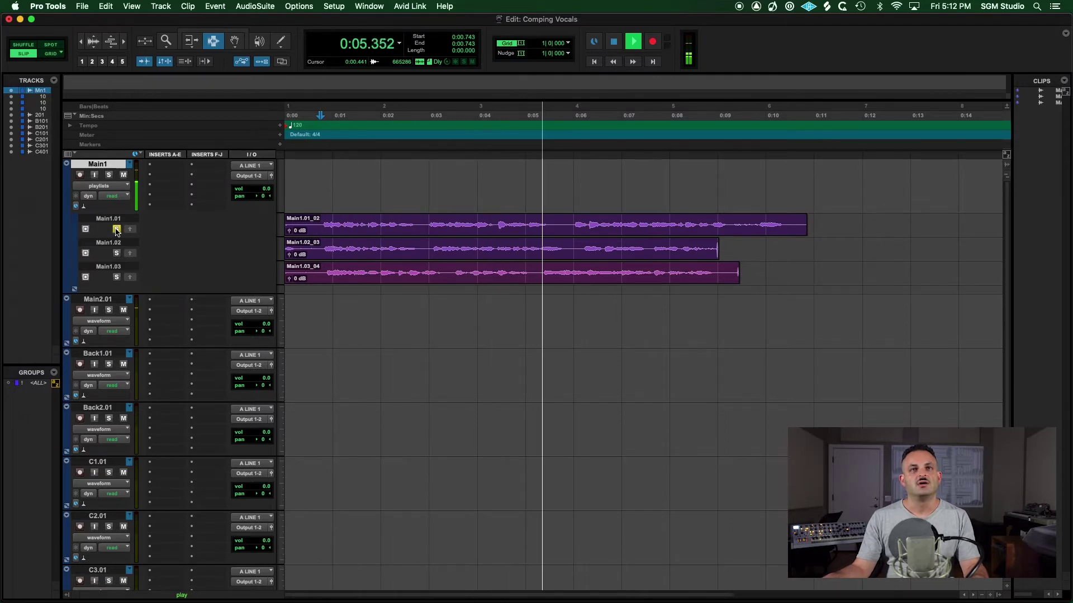
key(space)
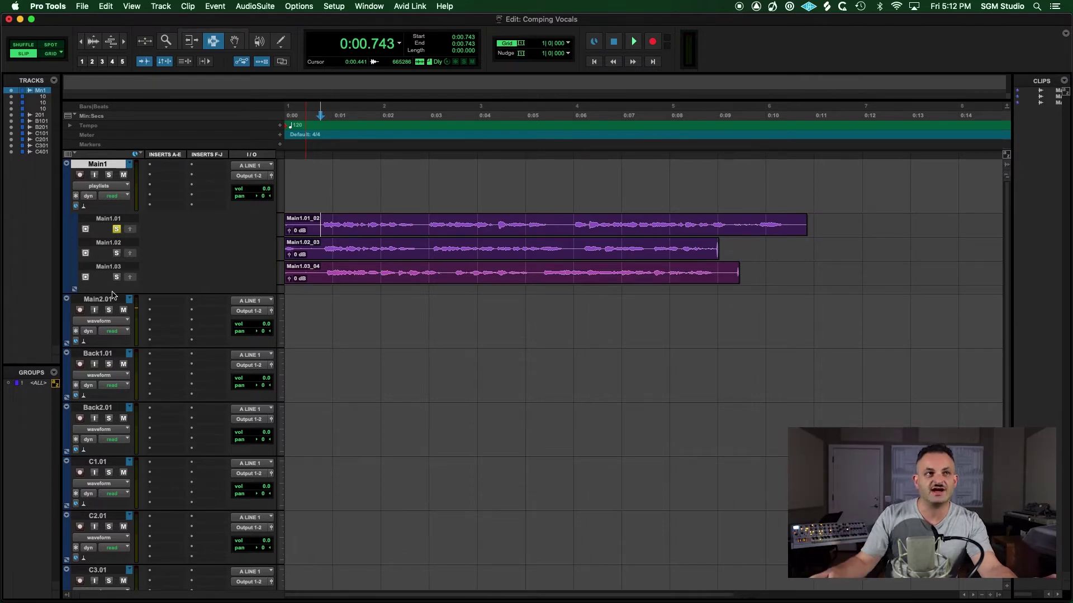
scroll(205, 326, down, 3)
scroll(89, 228, up, 1)
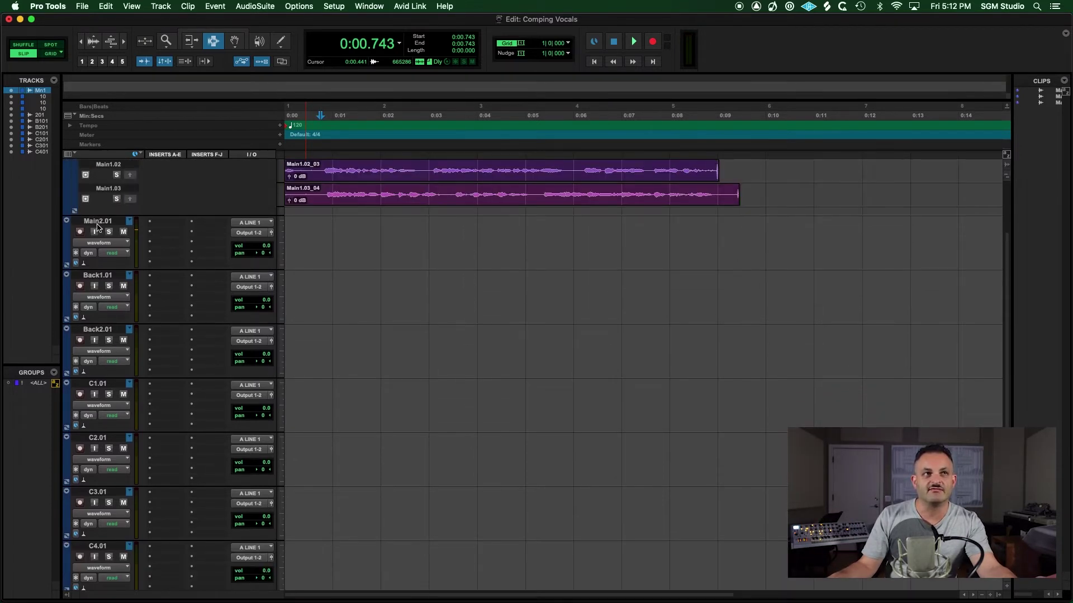
scroll(92, 324, down, 1)
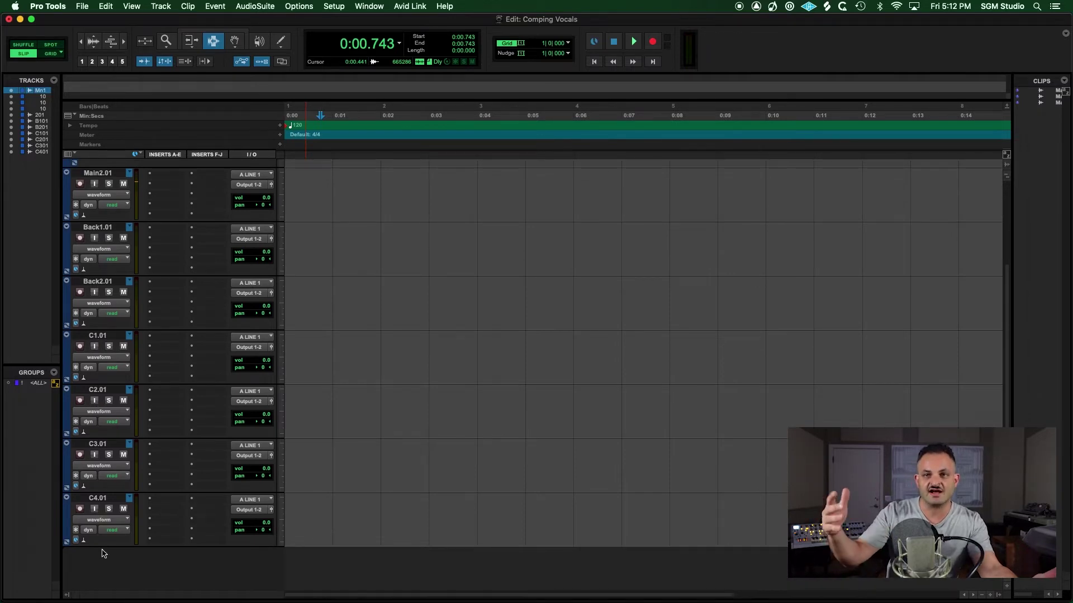
scroll(161, 544, up, 3)
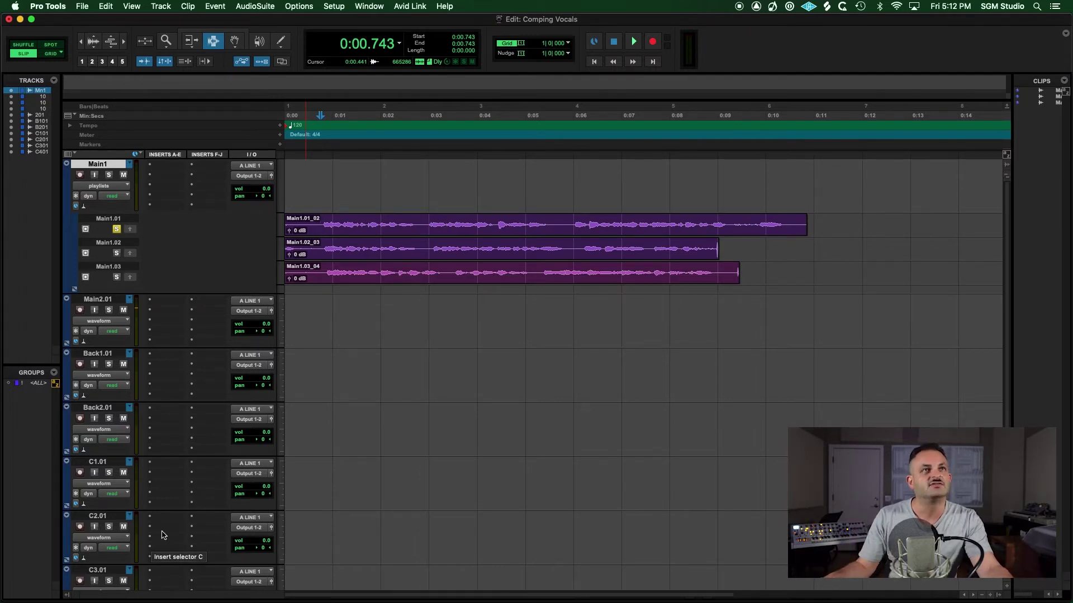
Step: Zoom in and select take one's opening phrase, roughly 0:00.748–0:02.818
key(super+bracketright)
key(super+bracketright)
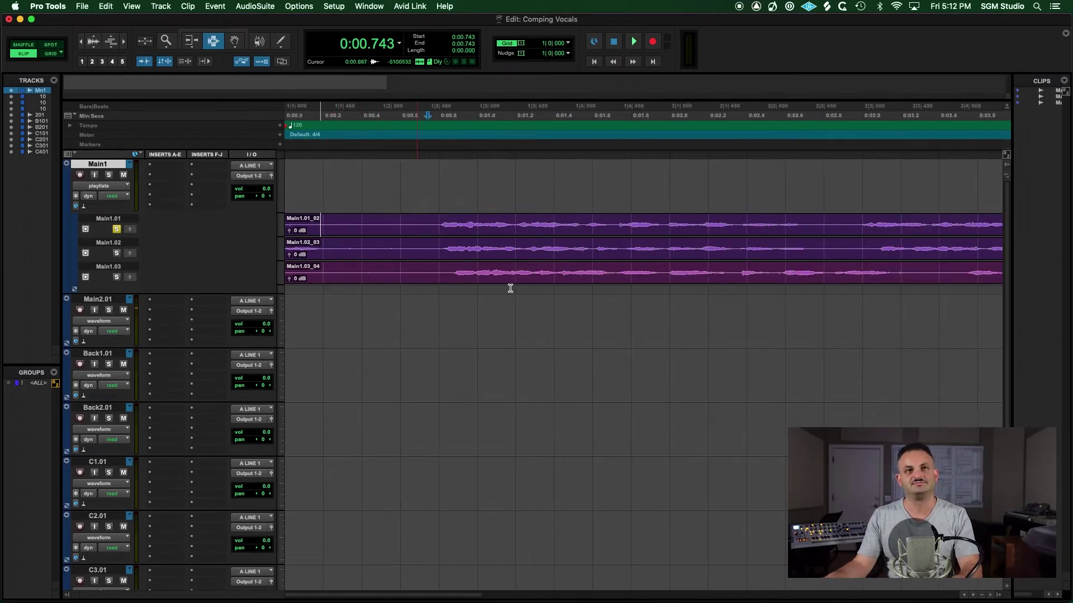
shift+click(827, 226)
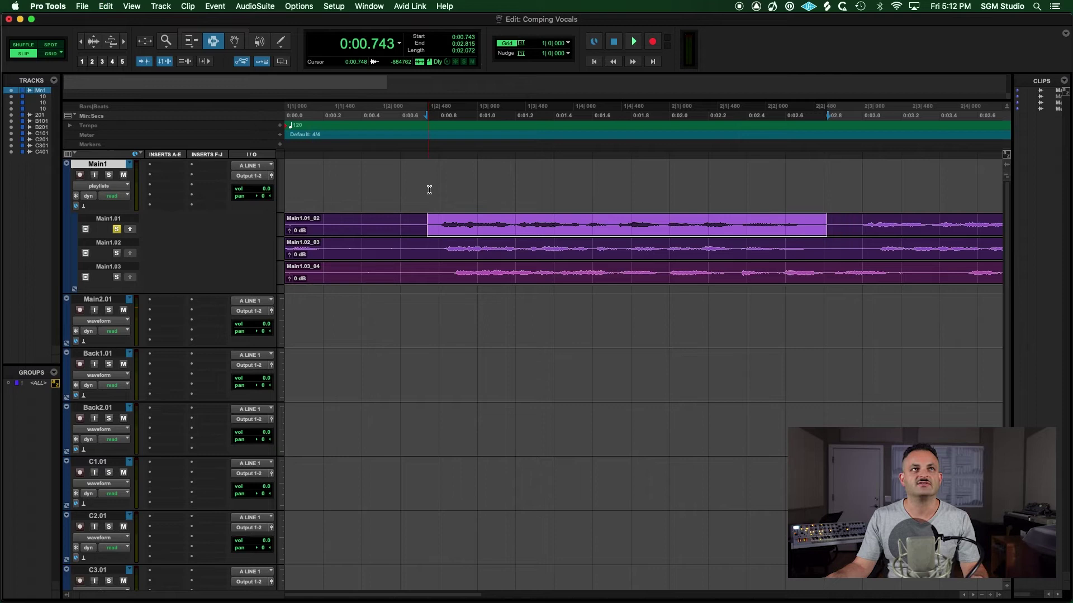
key(alt+shift+Up)
key(super+z)
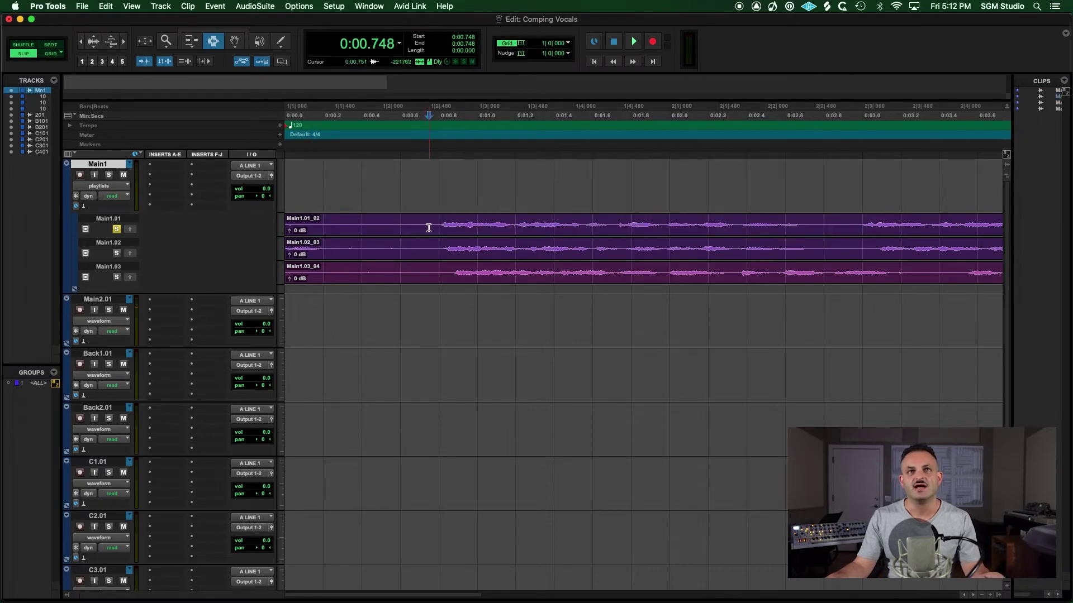
drag(430, 226, 828, 224)
key(super+c)
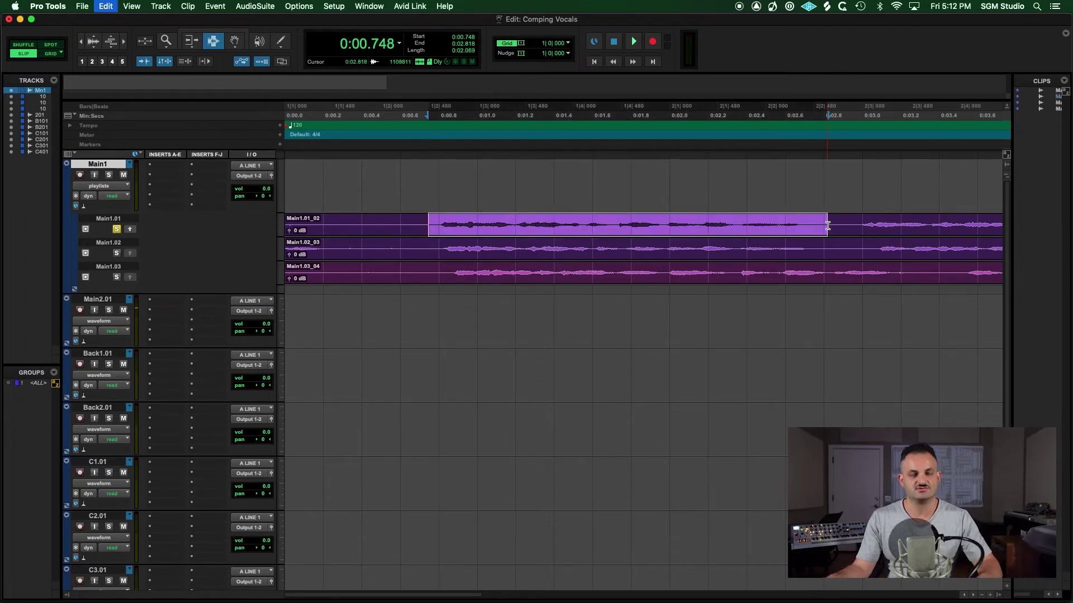
Step: Switch to a 1/8-note grid and copy take one's 0:00.625–0:02.875 phrase to the main playlist
click(58, 53)
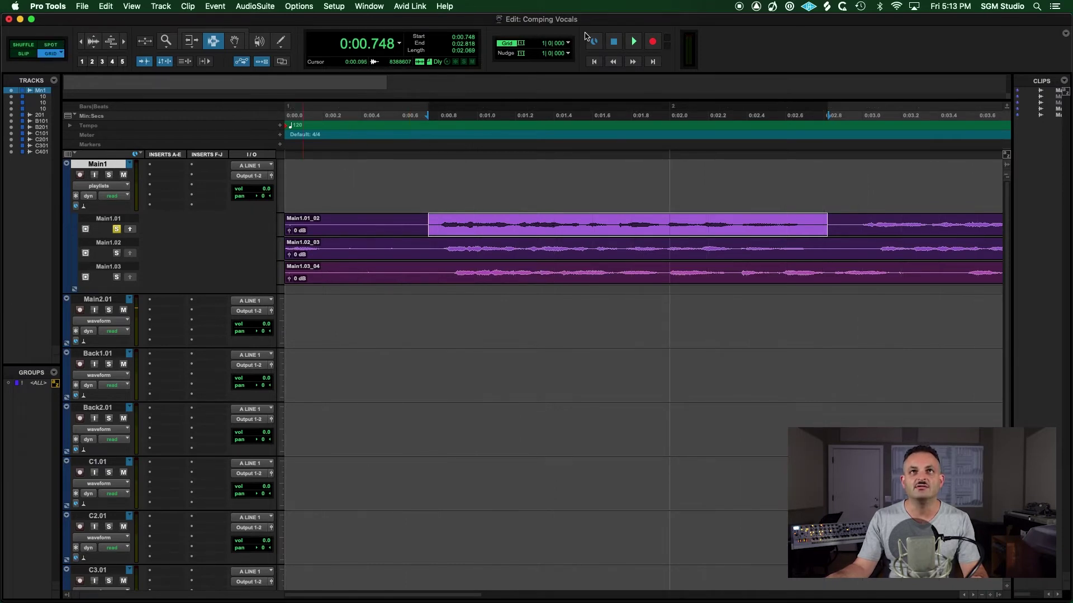
click(559, 43)
click(595, 79)
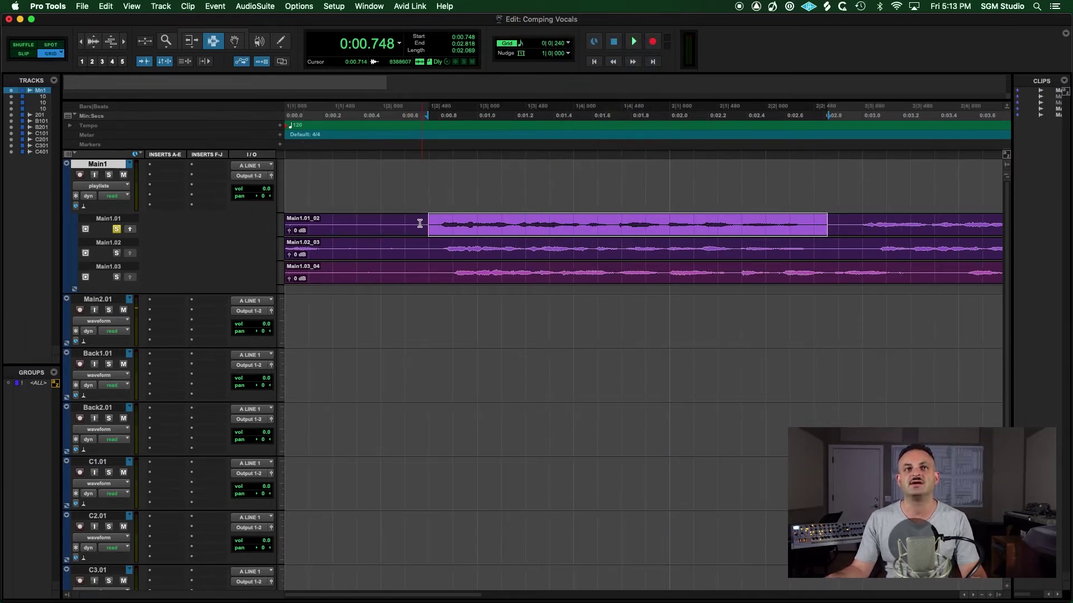
drag(405, 227, 835, 223)
key(super+c)
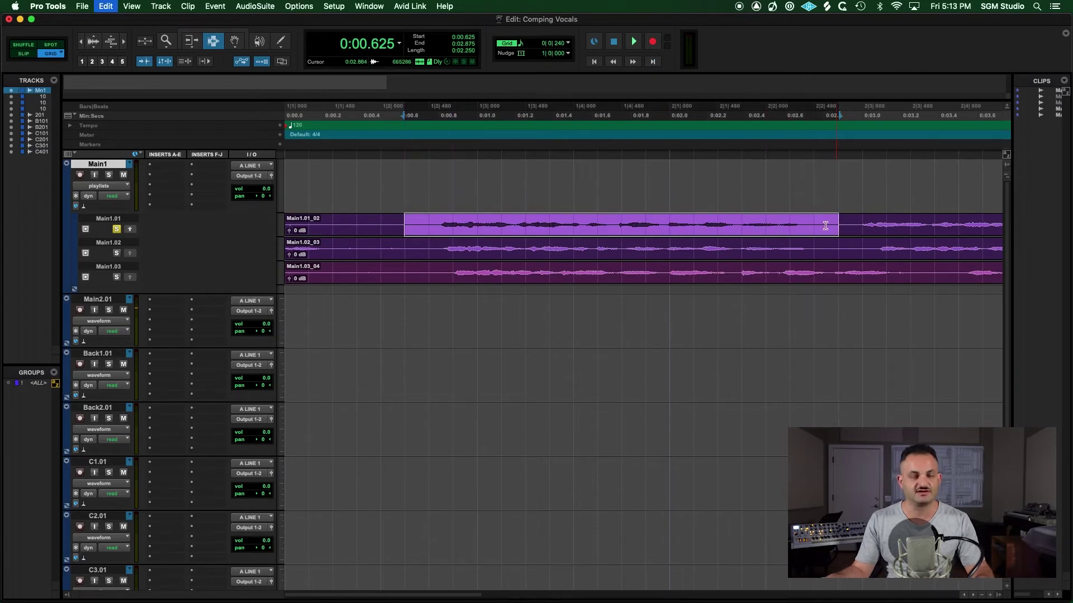
click(402, 192)
key(super+v)
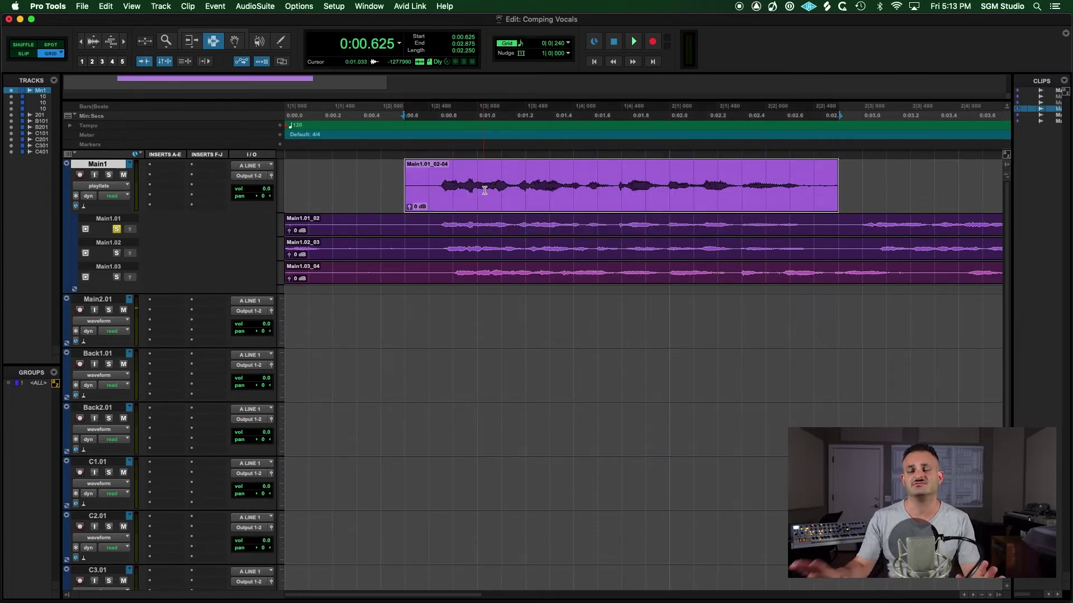
key(super+bracketleft)
key(super+bracketleft)
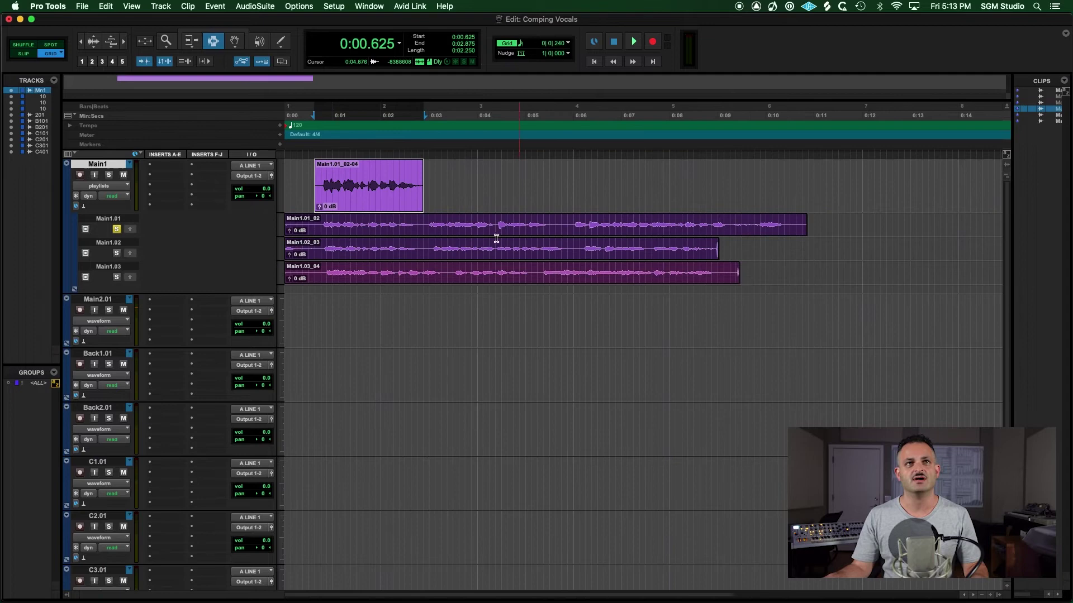
Step: Copy take one's 0:02.875–0:05.625 phrase to the main playlist, then compare takes one and two around 0:06
drag(421, 228, 658, 224)
key(alt+shift+Up)
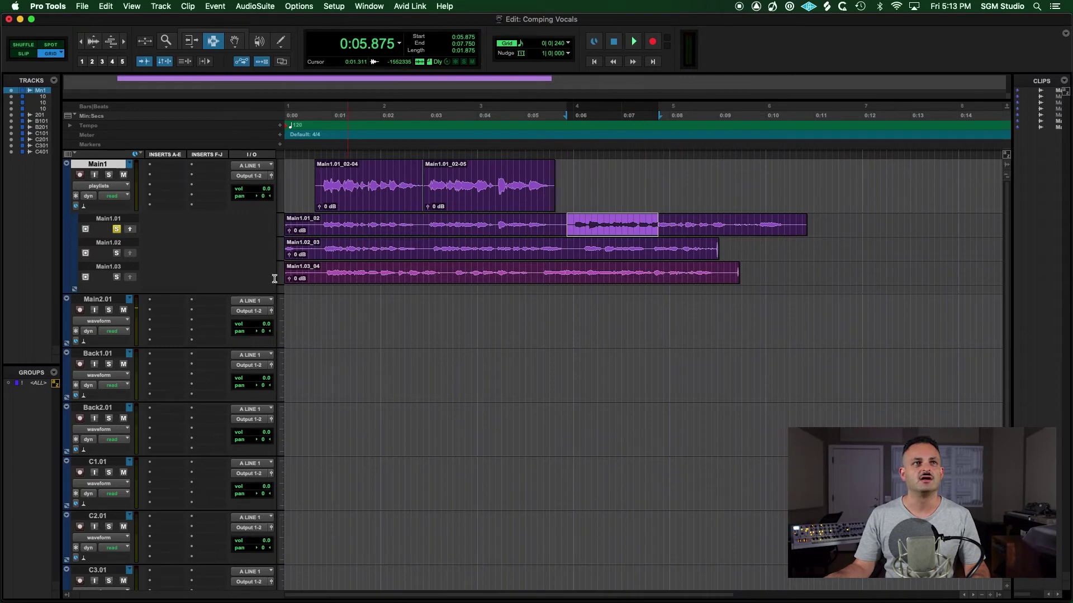
click(117, 253)
key(space)
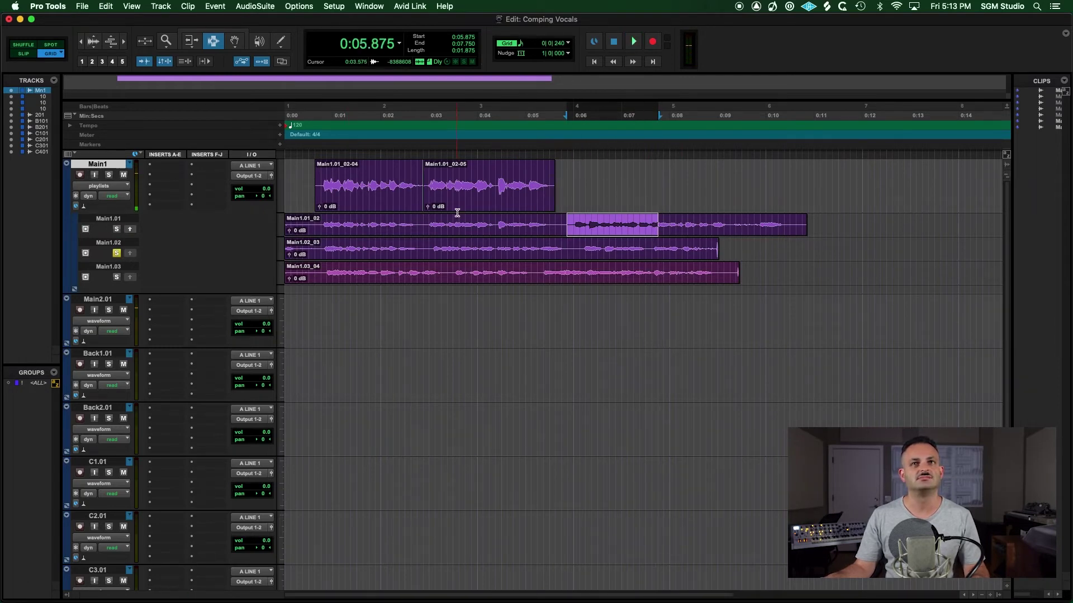
click(578, 246)
key(space)
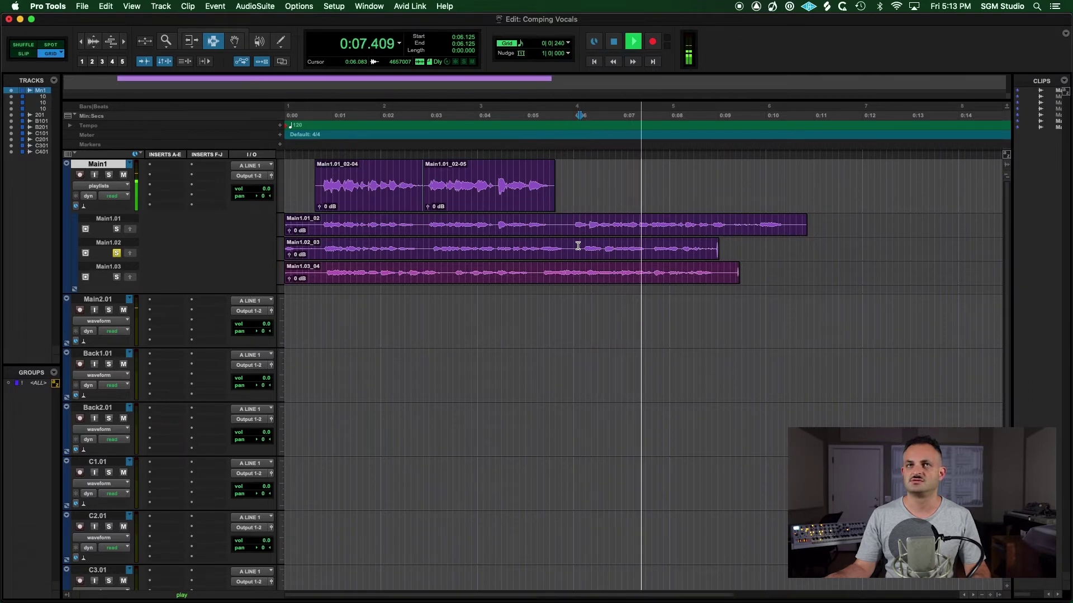
key(space)
click(572, 229)
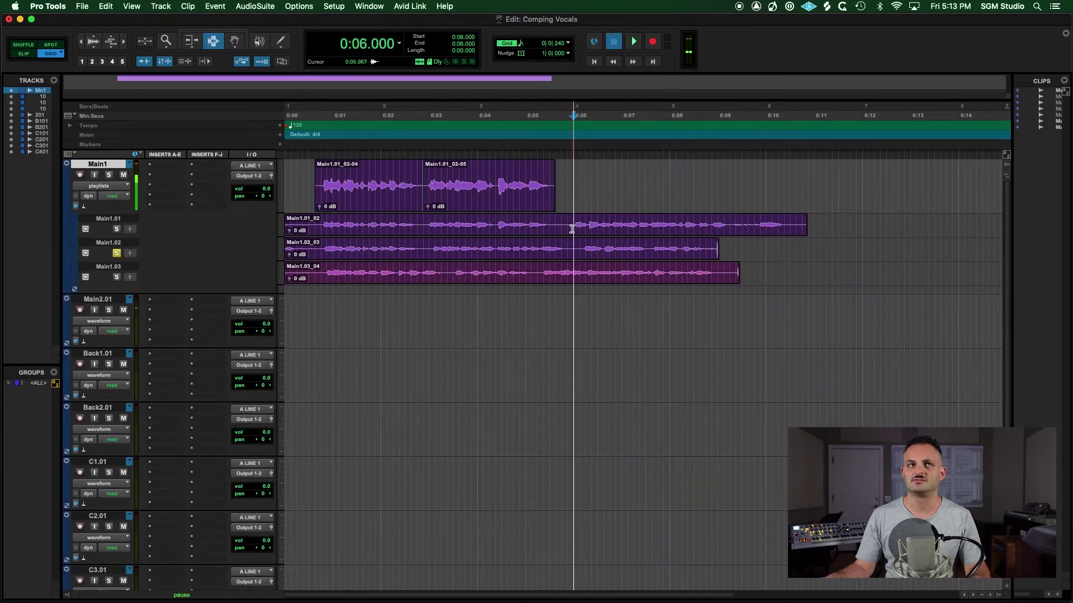
key(space)
key(space)
click(116, 229)
key(space)
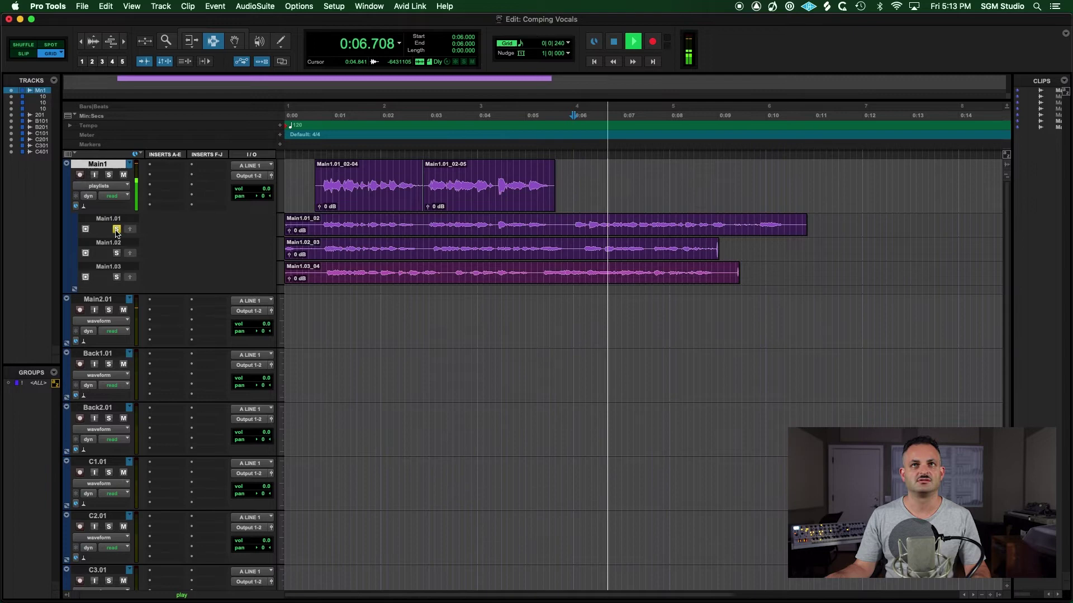
Step: Copy take one's 0:05.875–0:09.250 phrase to the main playlist and replay the comp from 0:06.125
shift+click(568, 225)
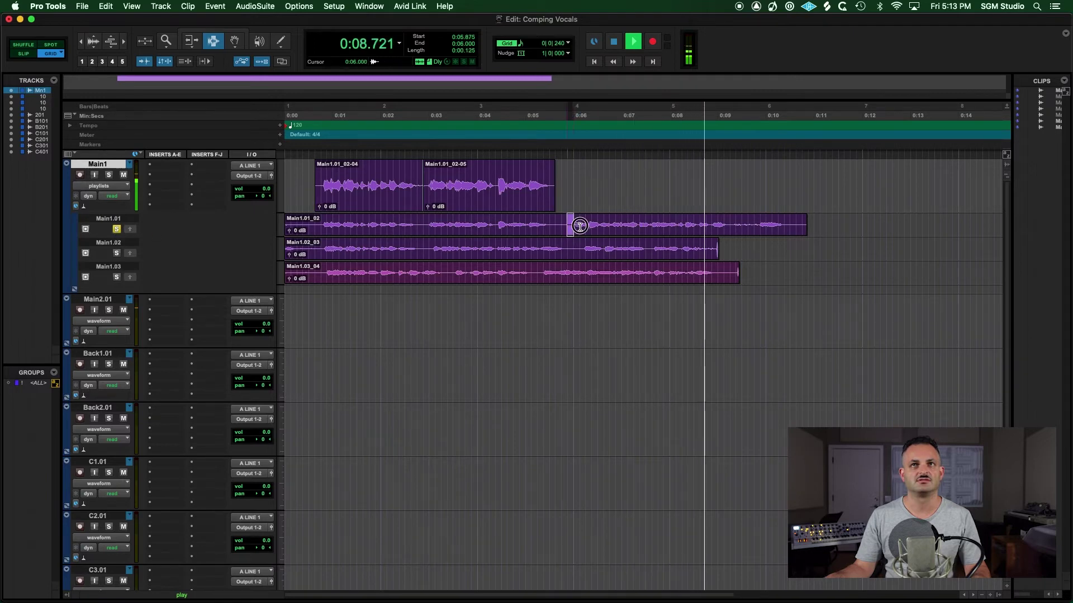
key(Up)
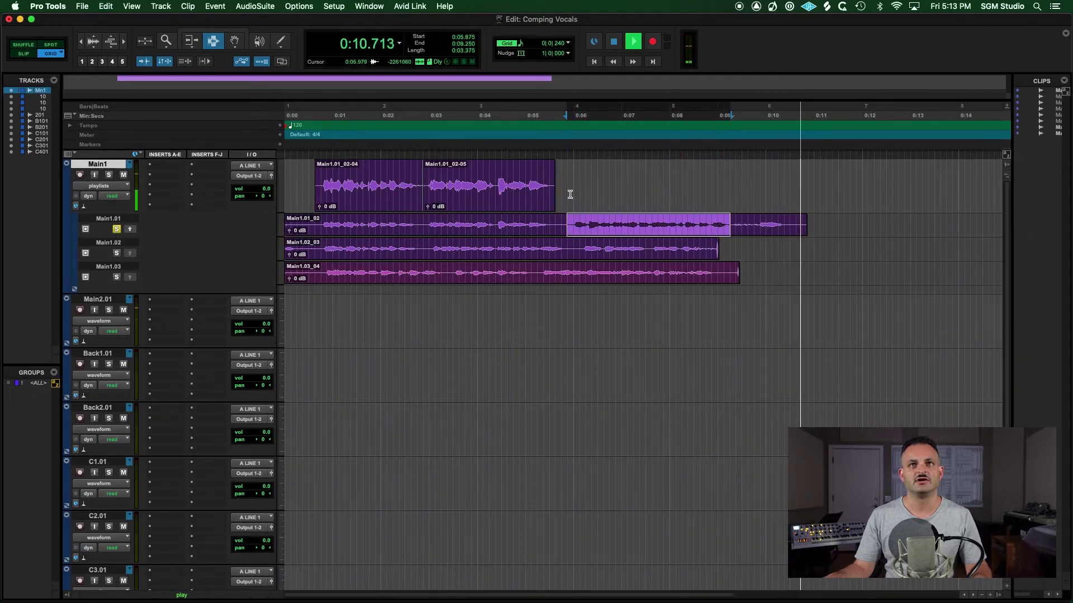
key(ctrl+alt+v)
click(581, 193)
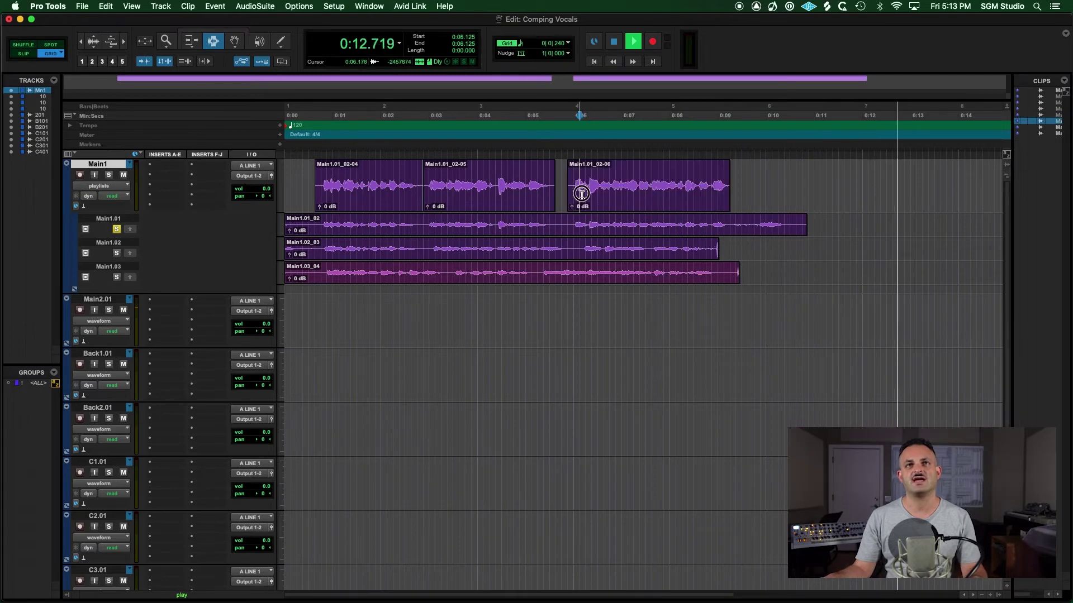
key(space)
key(space)
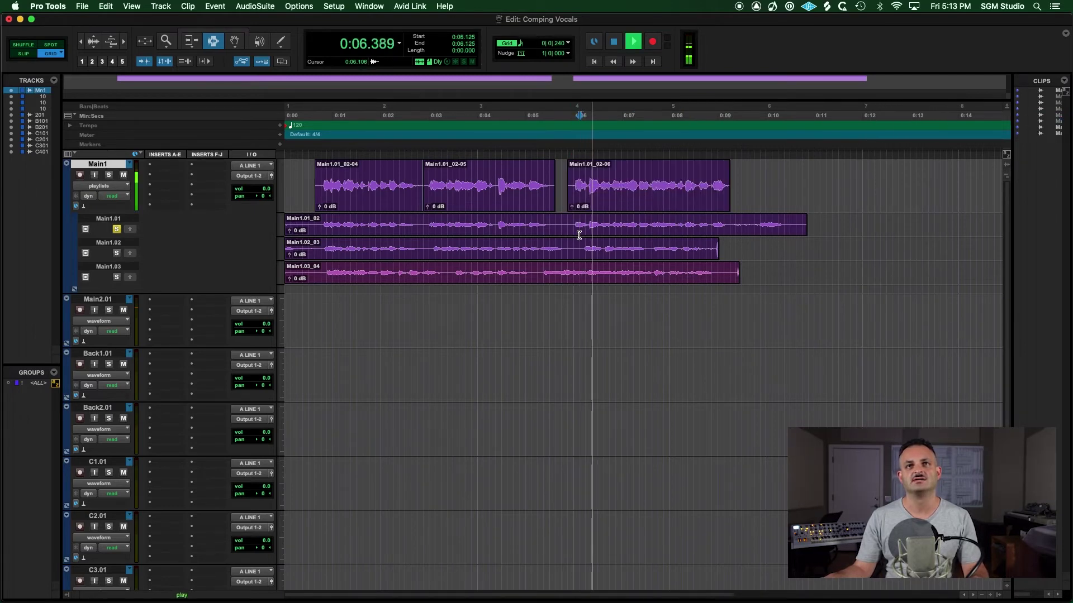
key(space)
click(572, 248)
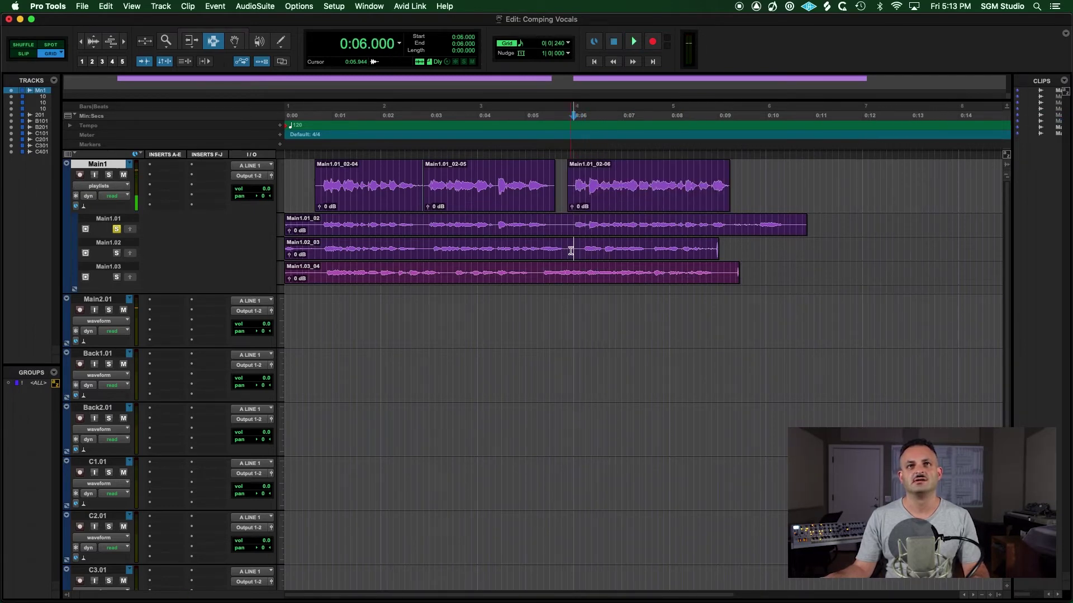
Step: Solo take two and audition it against the comp from about 0:05.875
click(115, 253)
key(space)
key(space)
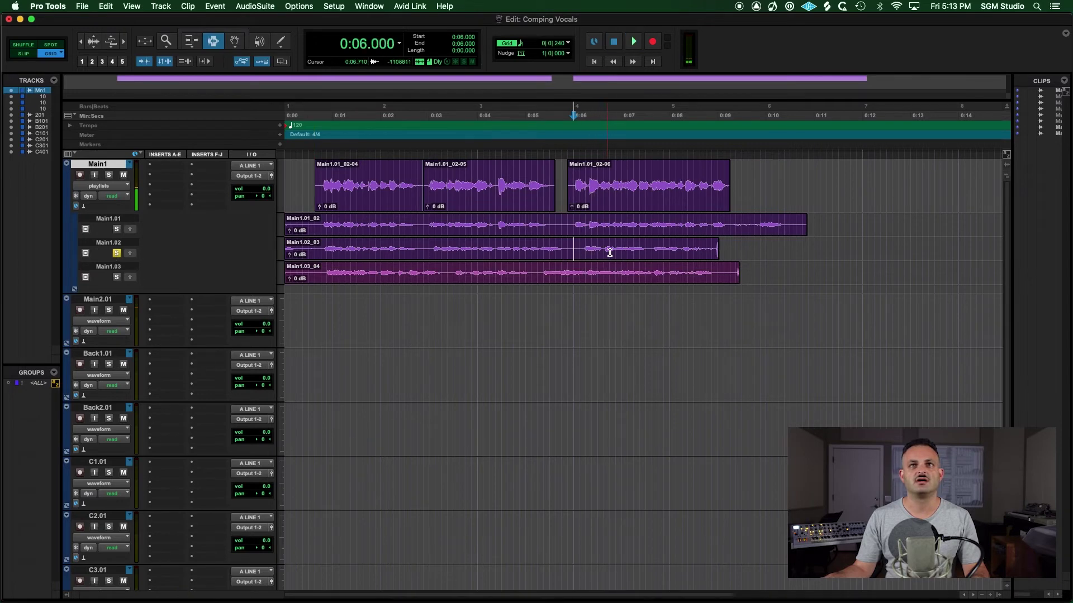
click(605, 251)
click(568, 252)
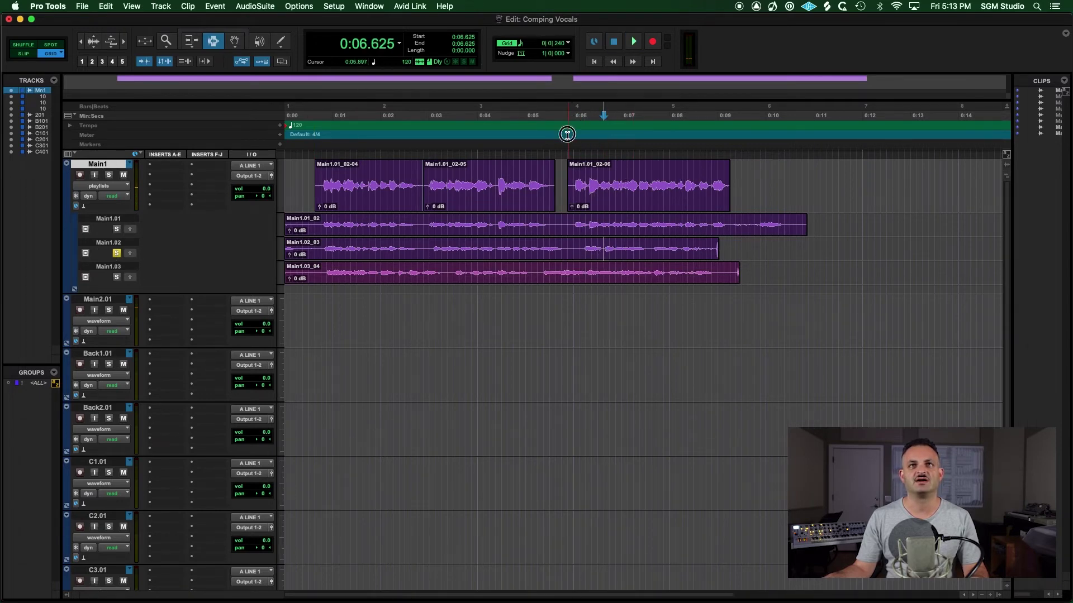
key(space)
key(space)
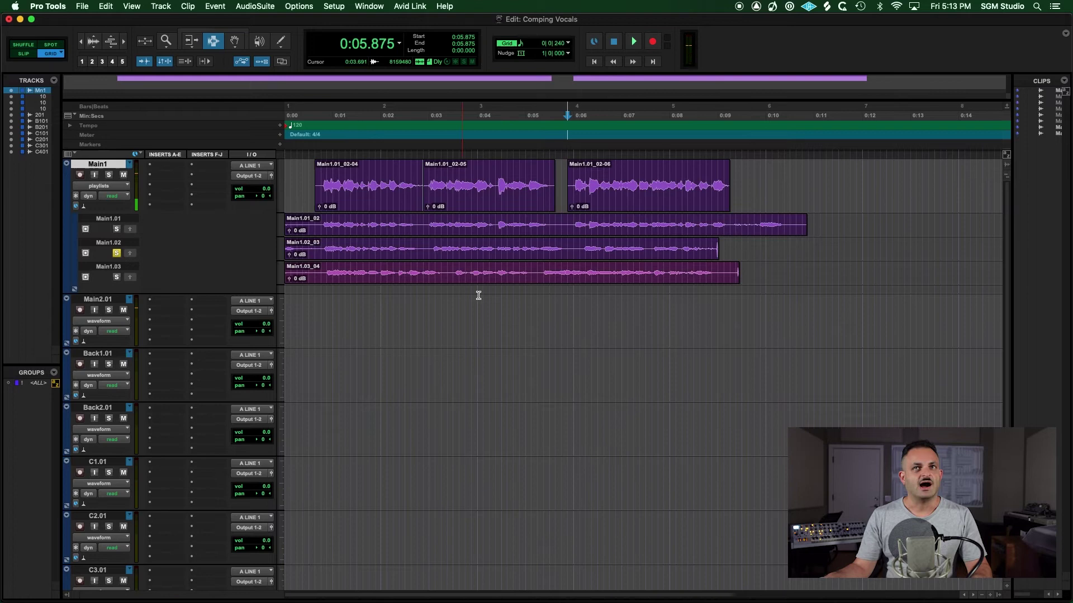
Step: Solo take three and copy its 0:05.375–0:09.125 section into the main comp
click(116, 277)
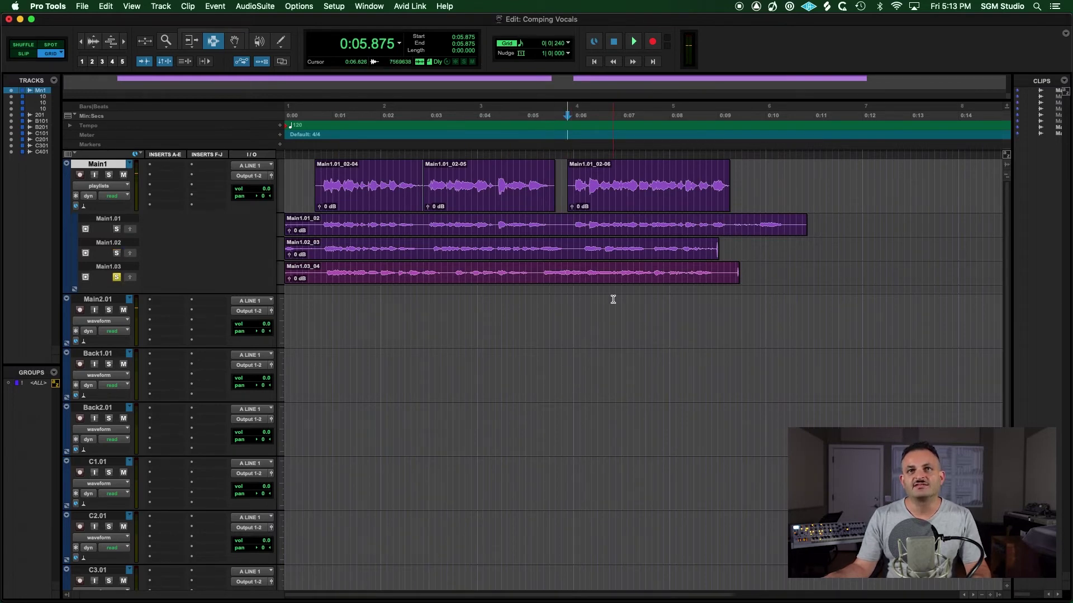
click(536, 272)
key(space)
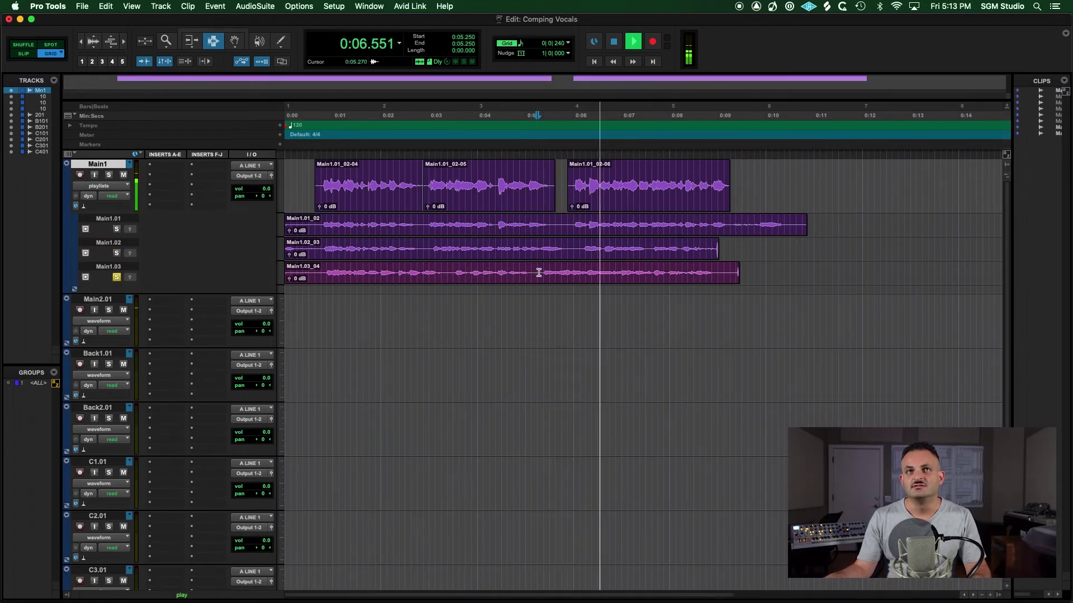
click(541, 274)
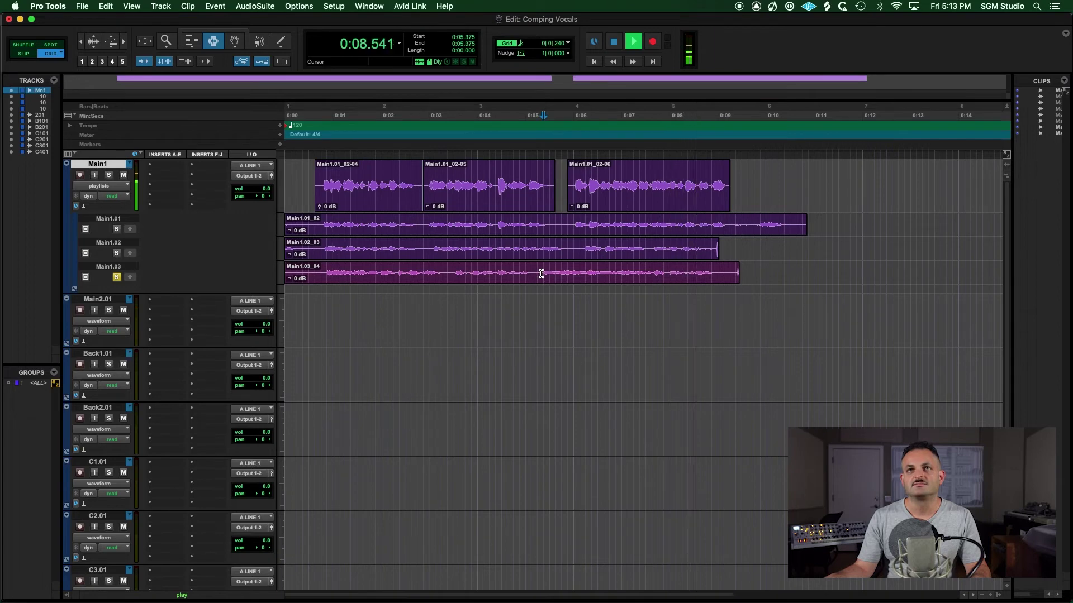
drag(541, 273, 722, 274)
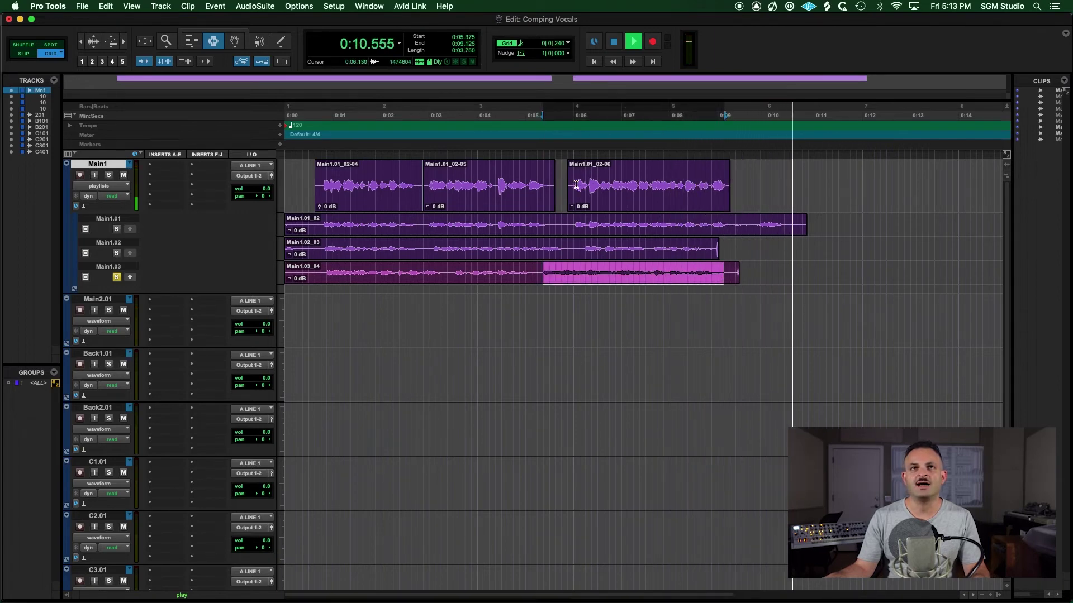
key(ctrl+alt+v)
click(532, 191)
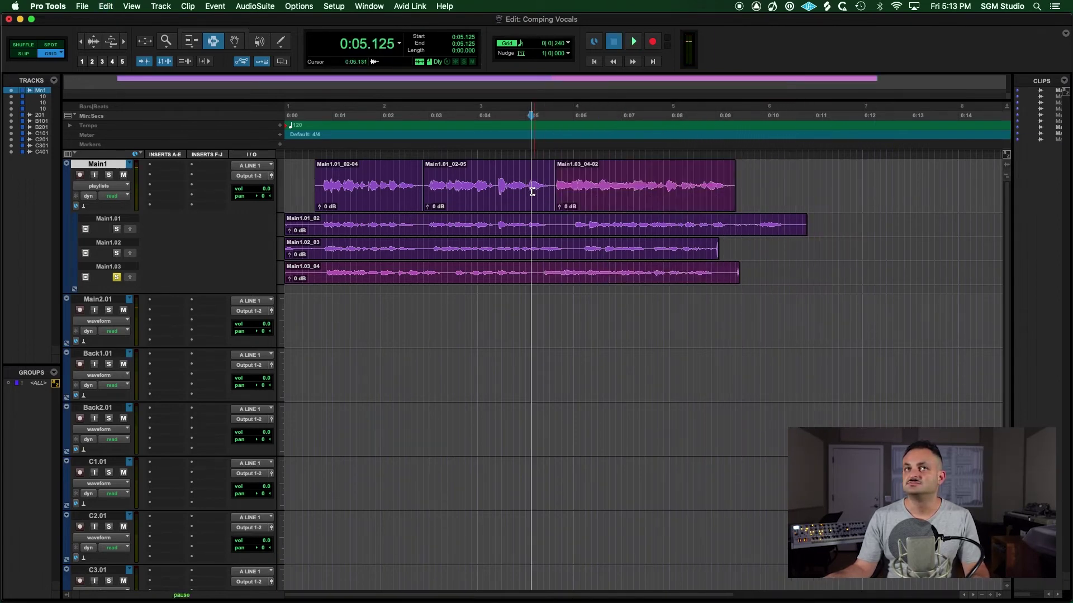
Step: Stop playback and apply Batch Fades to the Main1 comp clips from 0:00.625 to 0:09.250
key(space)
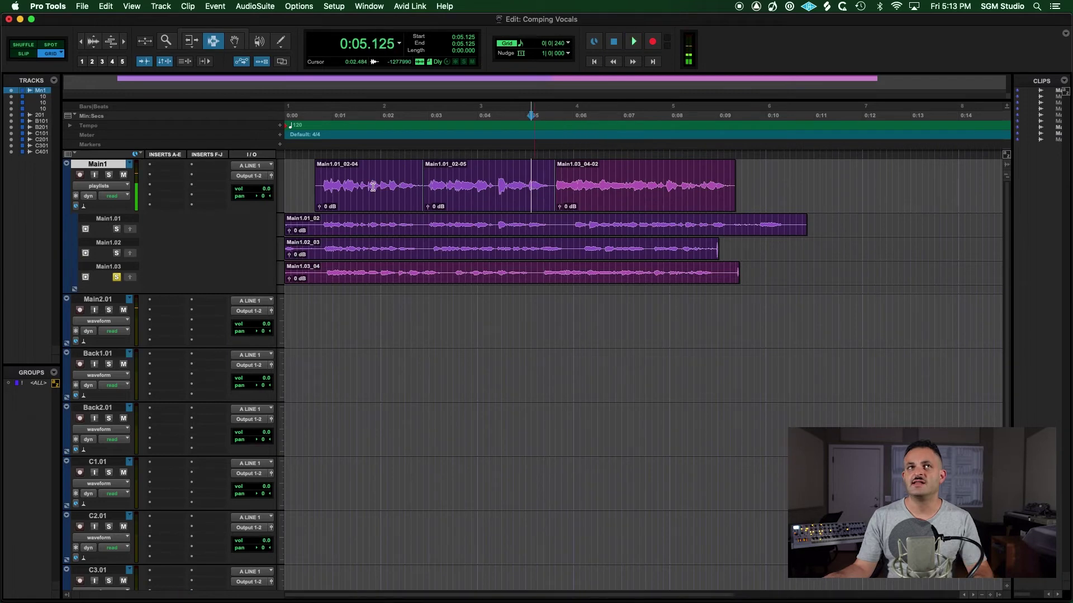
drag(315, 184, 736, 170)
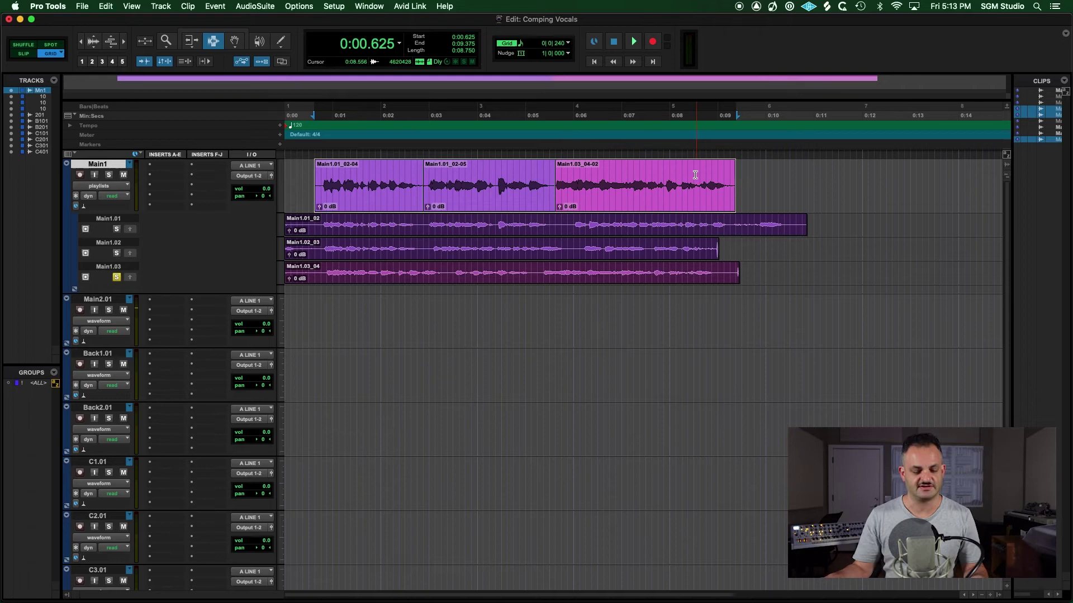
key(super+f)
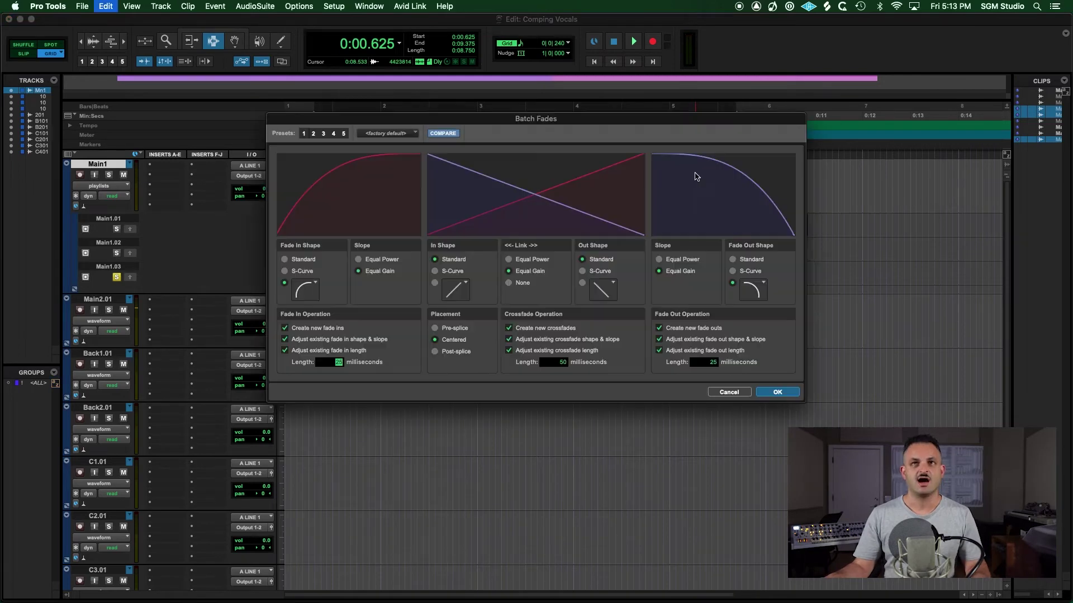
click(775, 392)
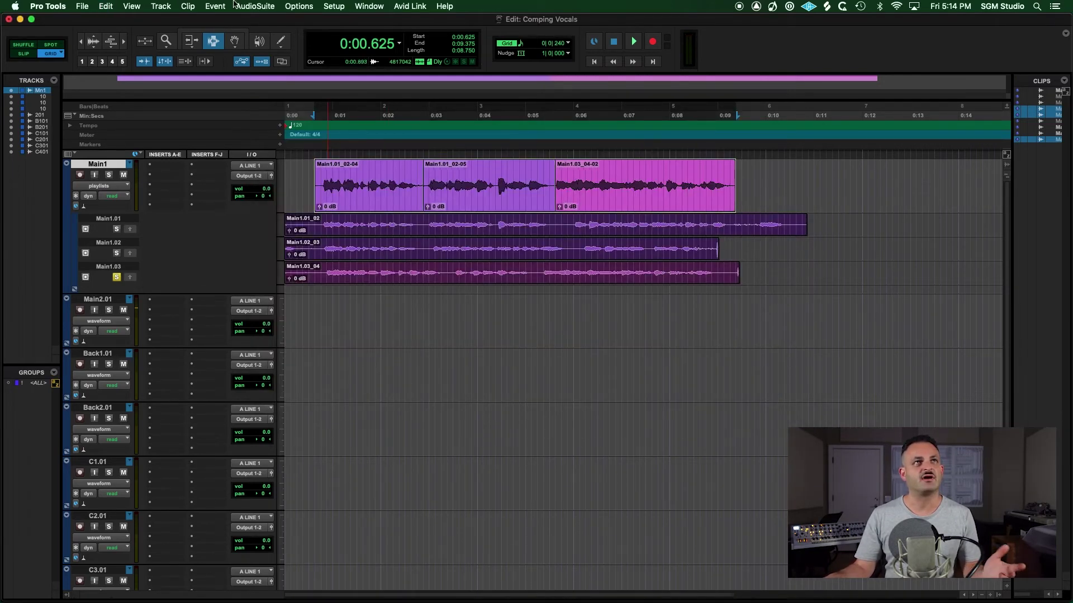
click(131, 6)
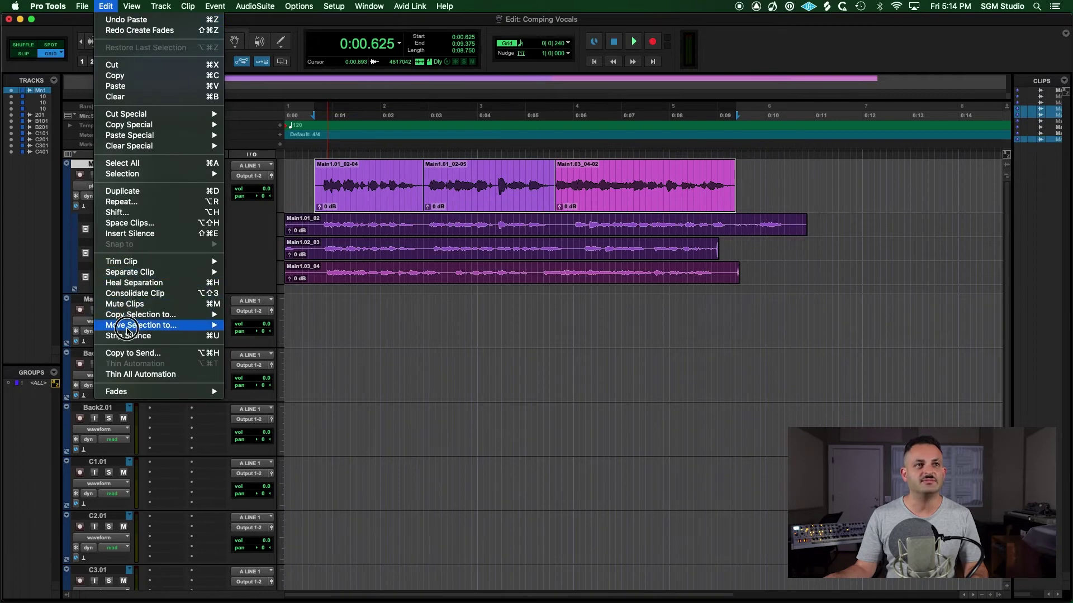
Step: Open Strip Silence and select the three comp clips plus take clip Main1.01_02
click(128, 335)
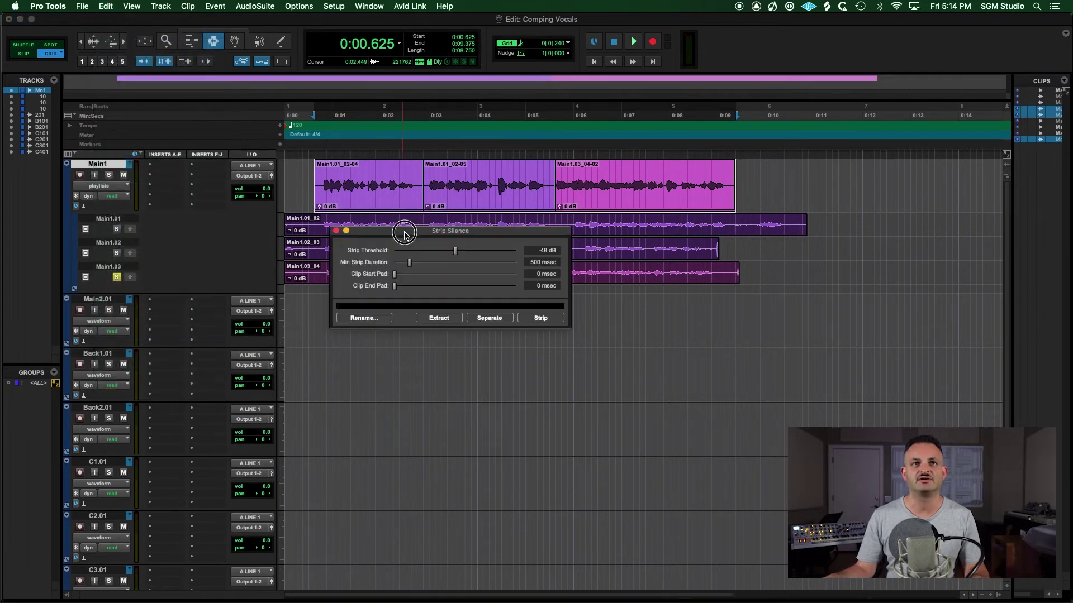
drag(404, 233, 453, 253)
key(F8)
click(843, 170)
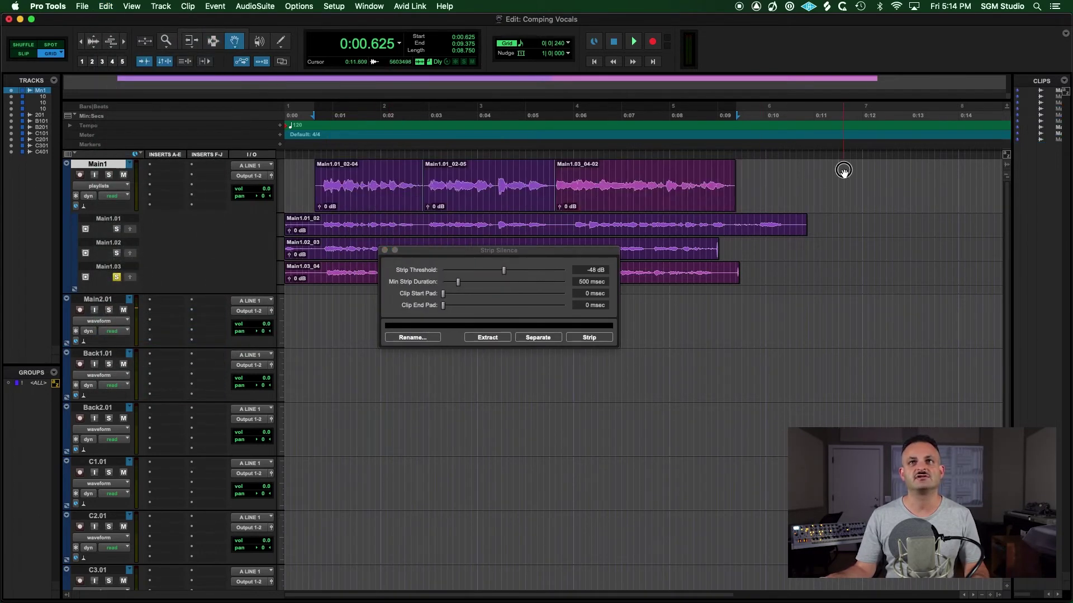
click(659, 193)
click(531, 196)
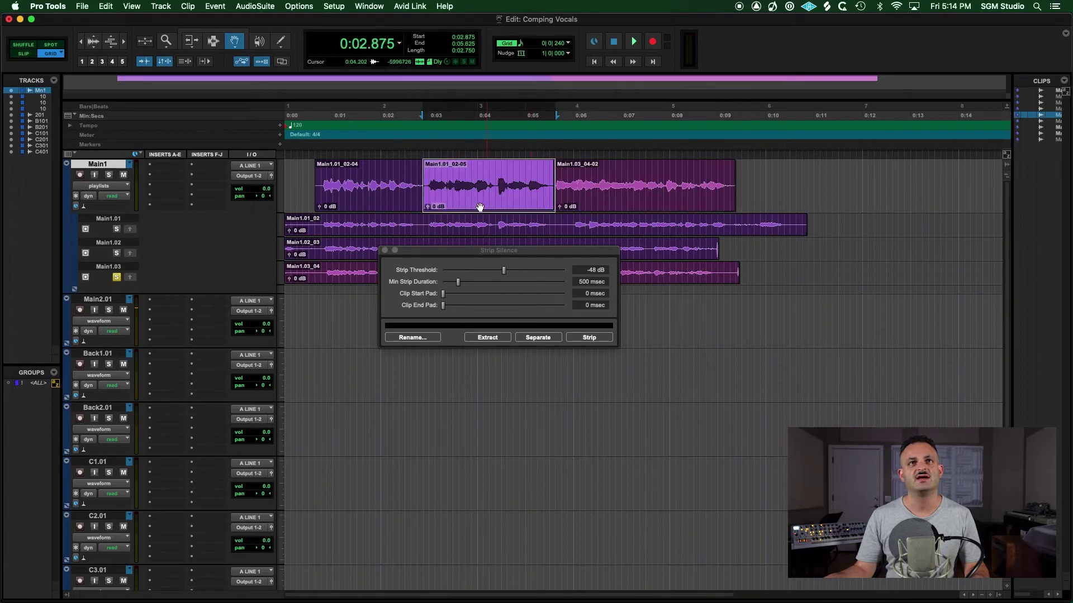
click(409, 199)
click(497, 222)
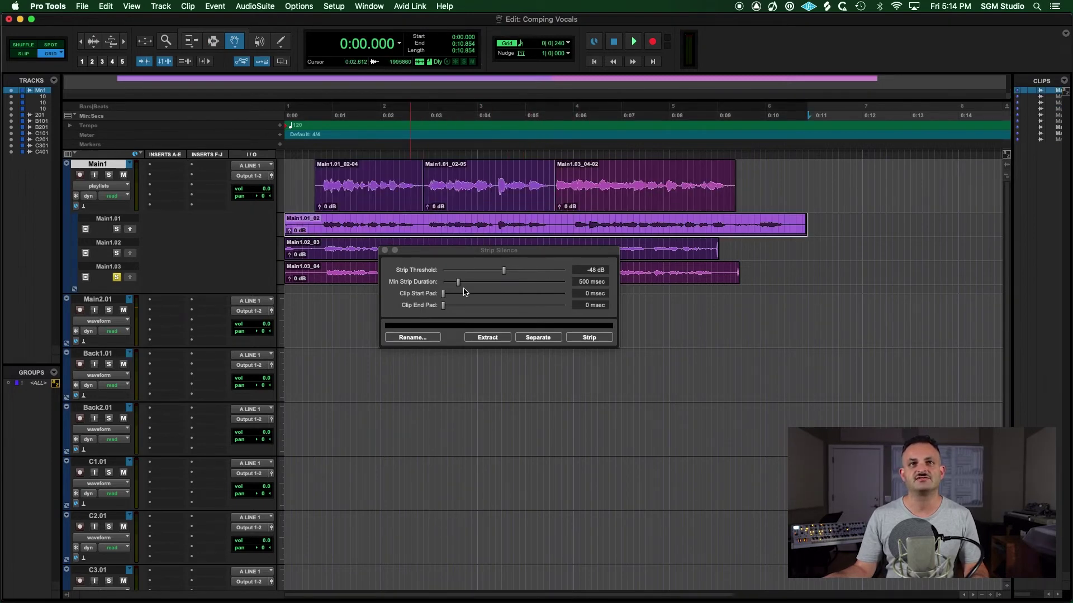
Step: Try a -45 dB strip threshold with 159 ms start and 194 ms end padding, then close without stripping
drag(501, 272, 508, 271)
drag(443, 294, 448, 305)
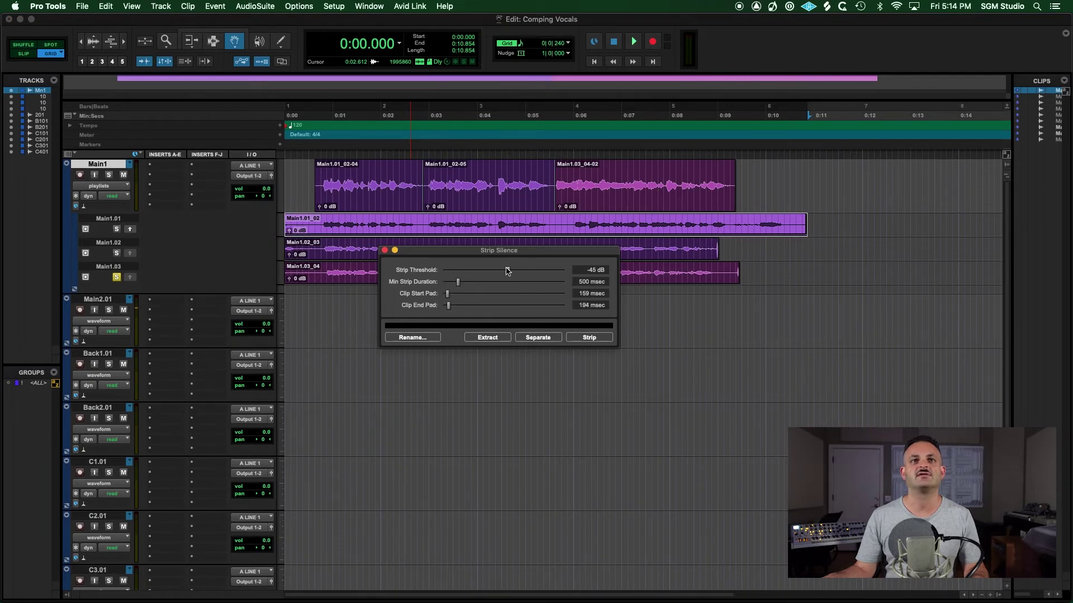
mouse_move(509, 270)
mouse_down()
mouse_move(552, 272)
mouse_move(506, 270)
mouse_up()
click(385, 251)
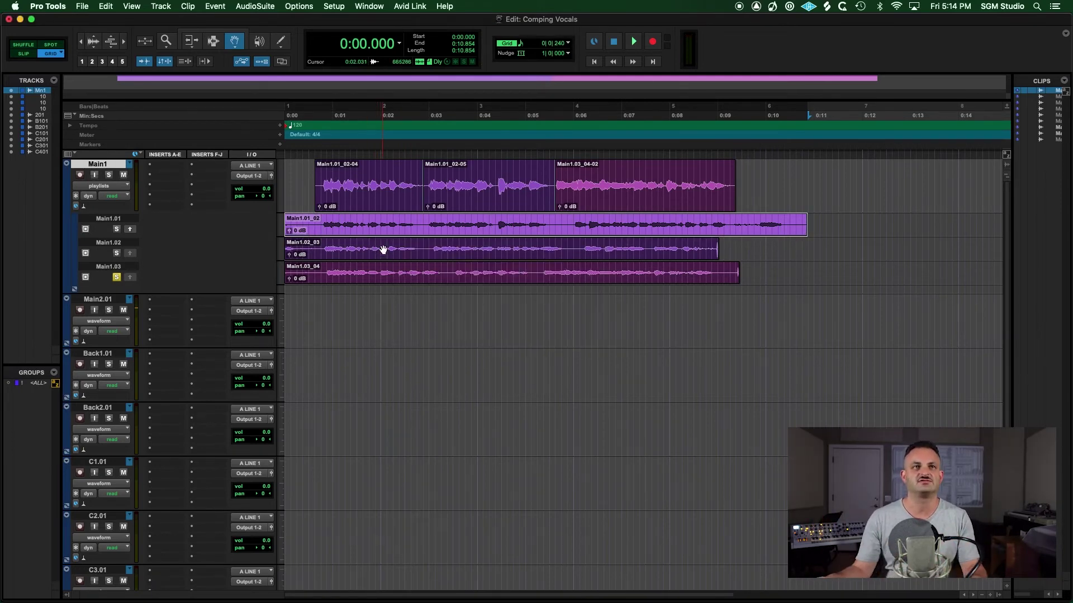
Step: Apply batch fades and crossfades to the three Main1 comp clips, then unsolo the Main1.03 take lane
click(369, 200)
shift+click(606, 202)
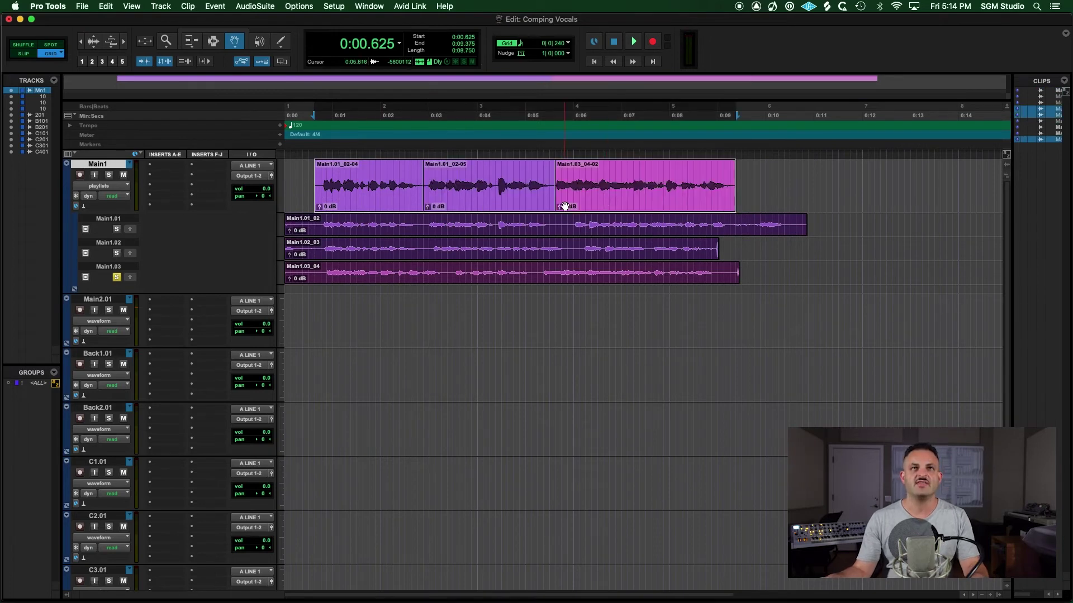
key(super+f)
click(775, 394)
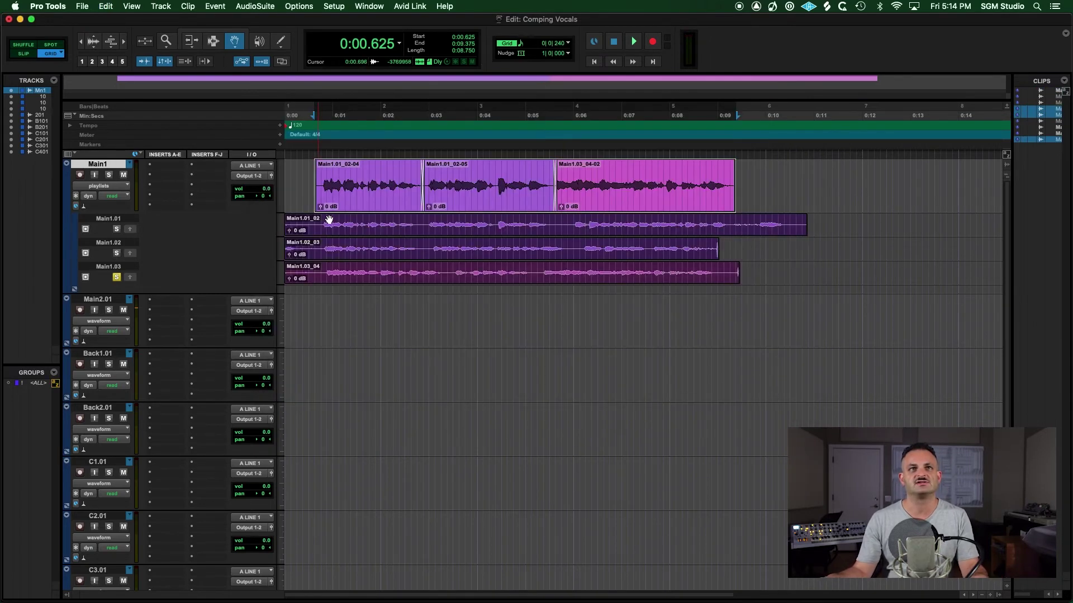
click(315, 148)
click(118, 277)
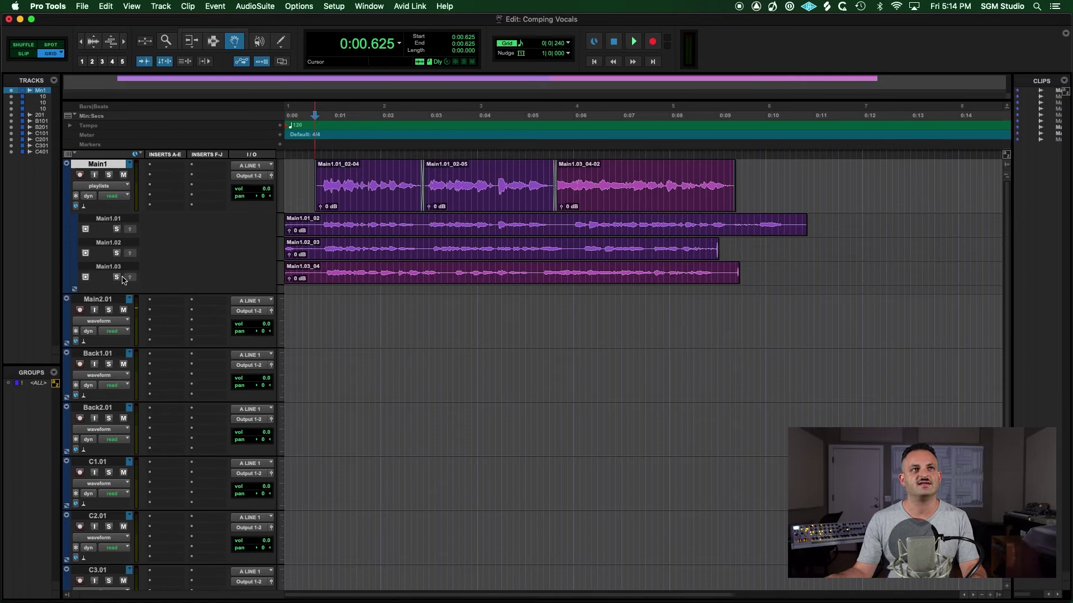
Step: Switch Main1's track view to waveform so the alternate take lanes are hidden
click(129, 164)
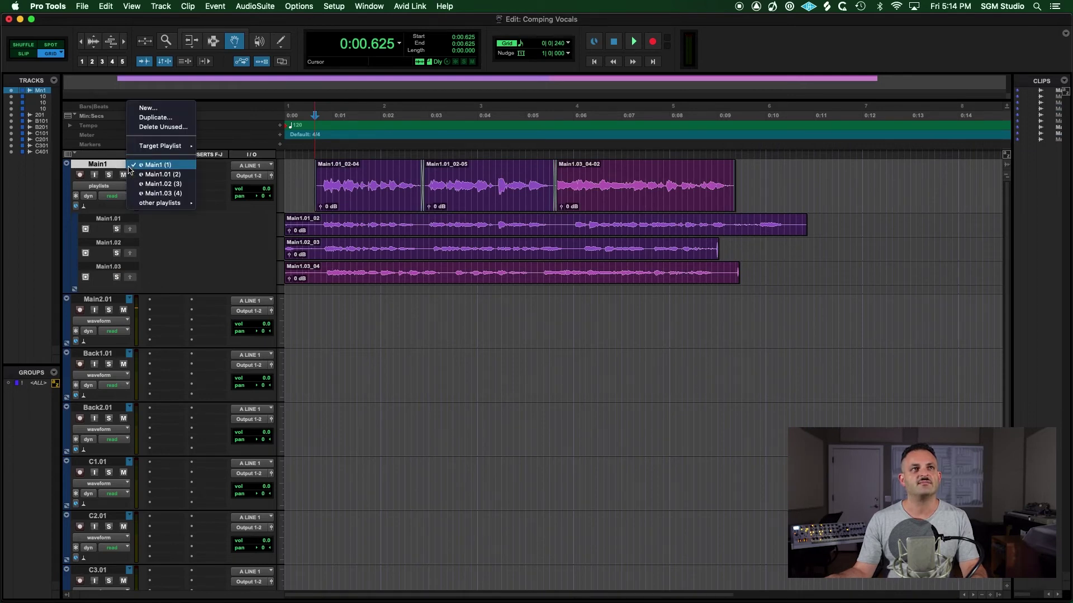
key(Escape)
click(99, 186)
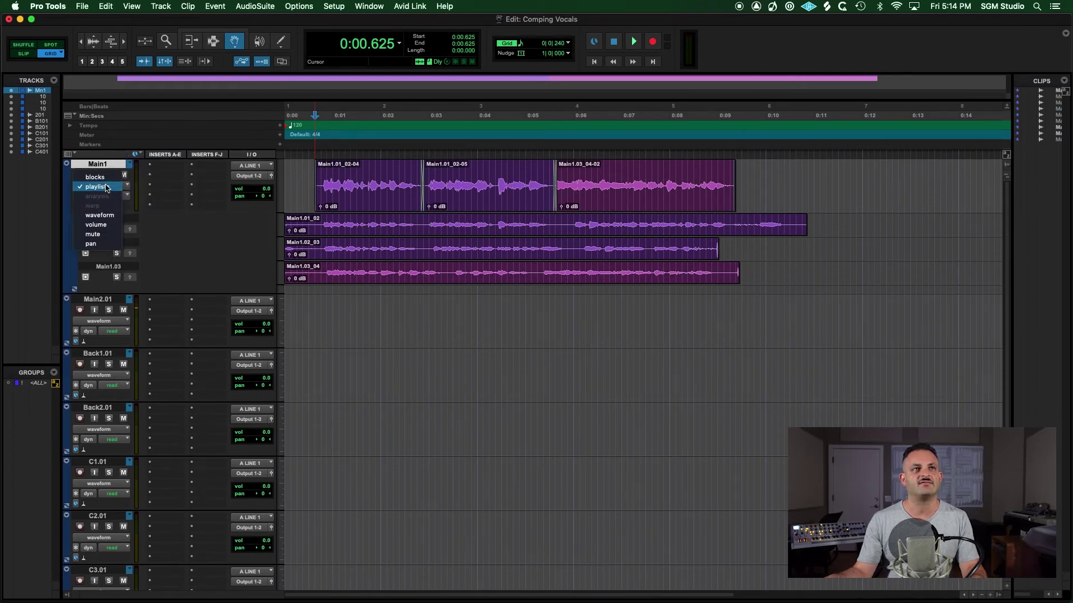
click(99, 204)
Step: Play the comp from 0:00.750, then zoom in around the first crossfade at 0:02.125
click(319, 138)
key(space)
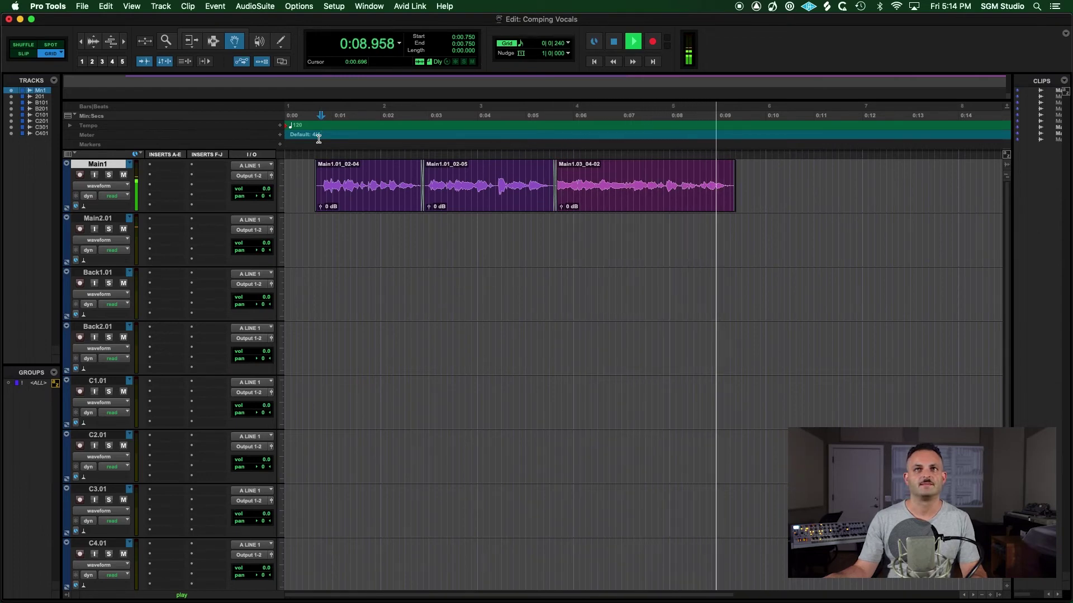
key(space)
click(384, 135)
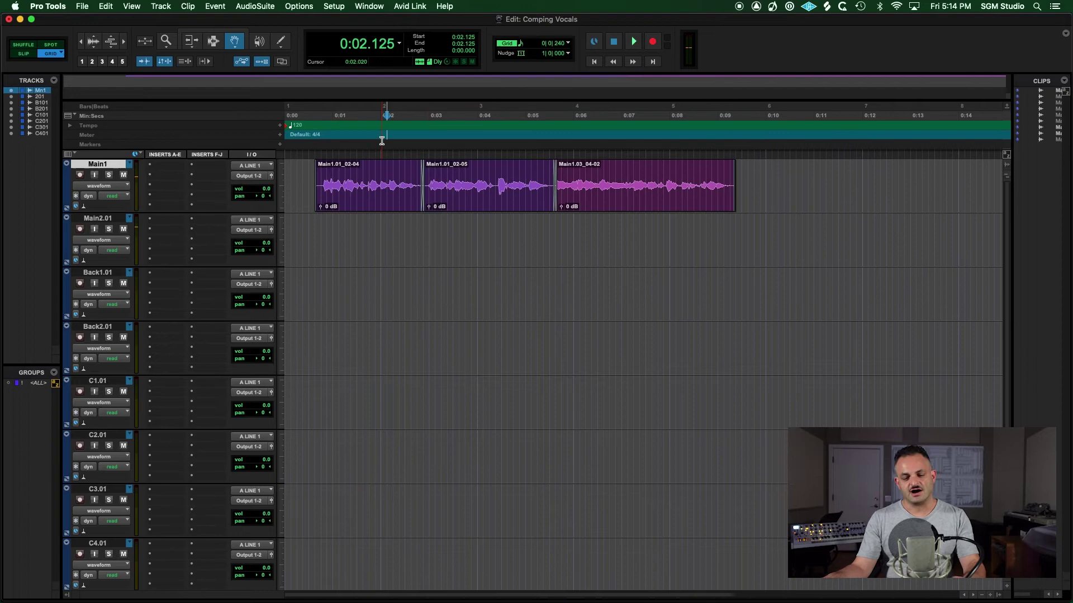
key(super+bracketright)
key(super+bracketright)
click(129, 165)
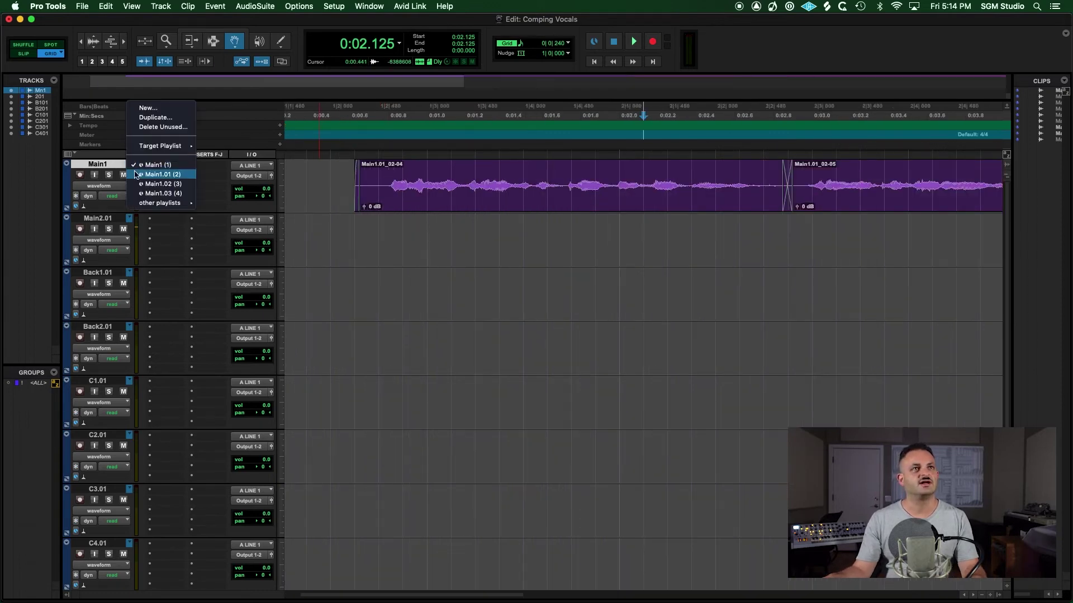
Step: Show Main1's take lanes again and audition take Main1.02 soloed from 0:01.625
click(99, 186)
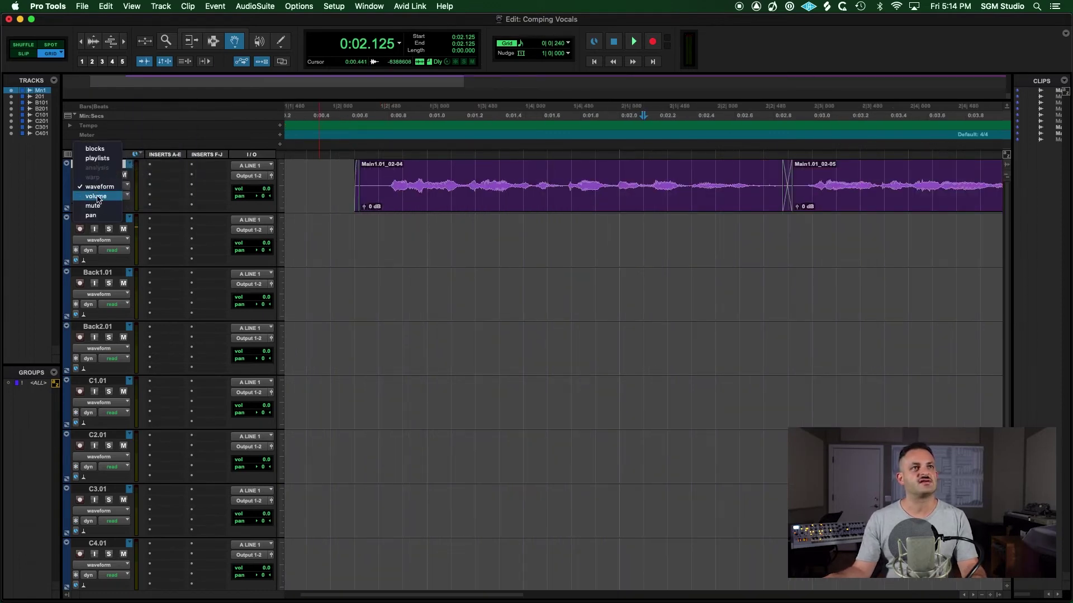
click(97, 159)
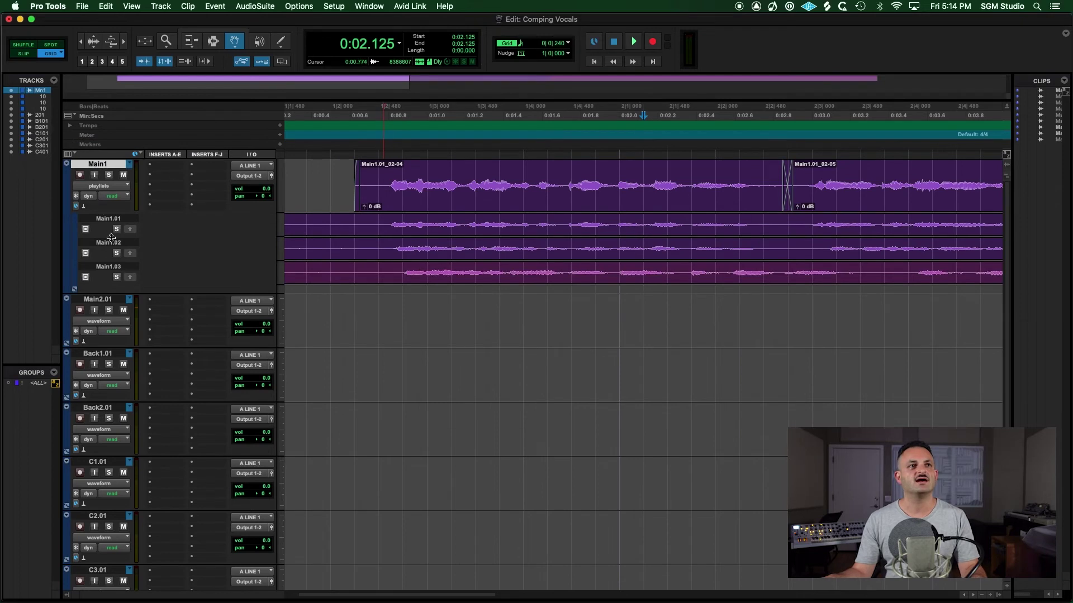
click(223, 41)
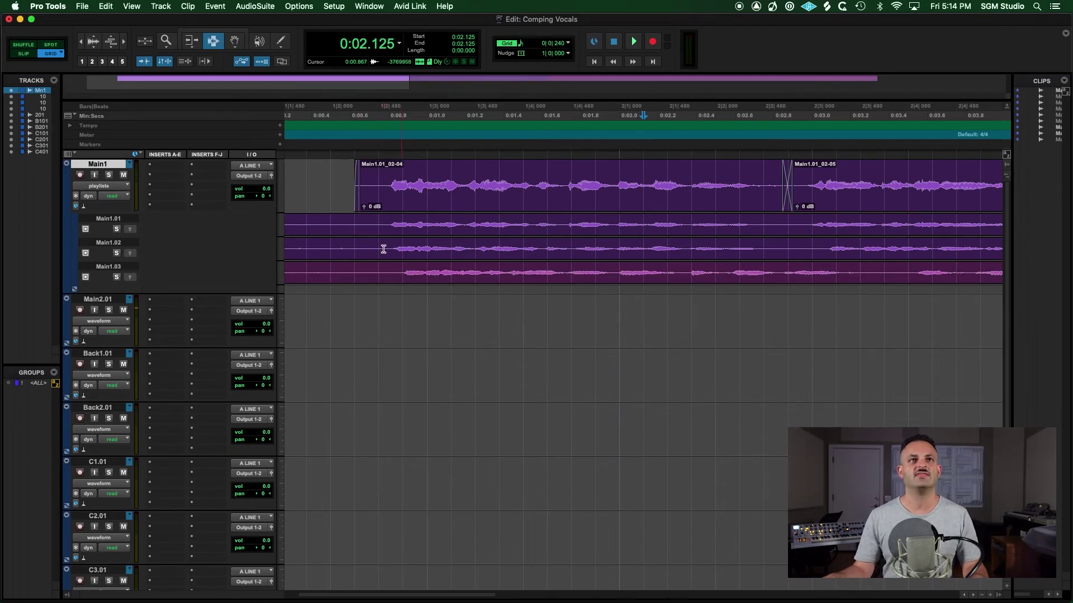
drag(377, 234, 769, 267)
click(547, 202)
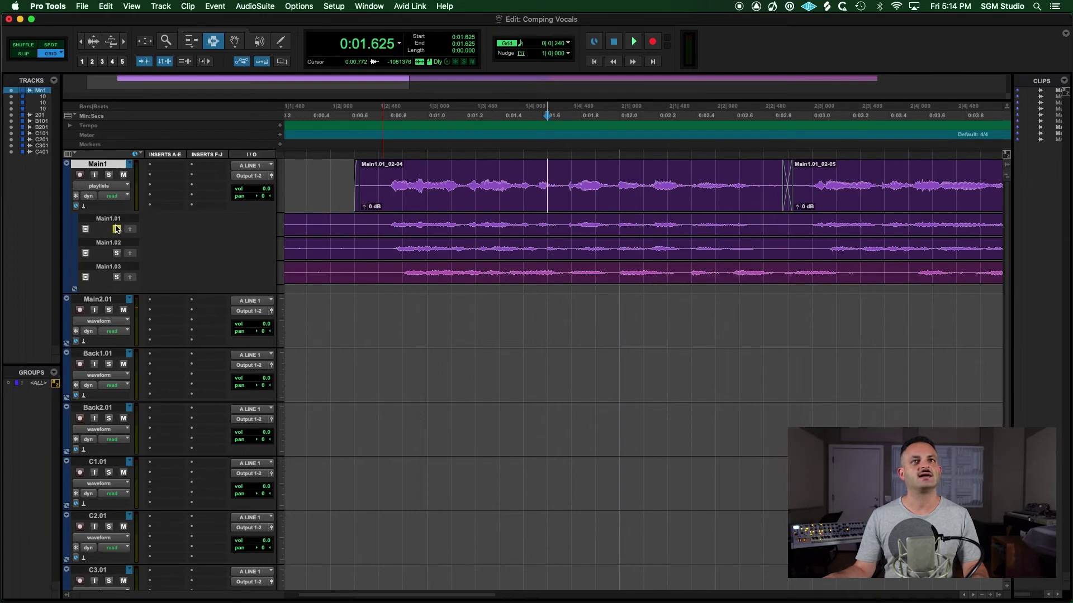
key(space)
key(space)
click(116, 253)
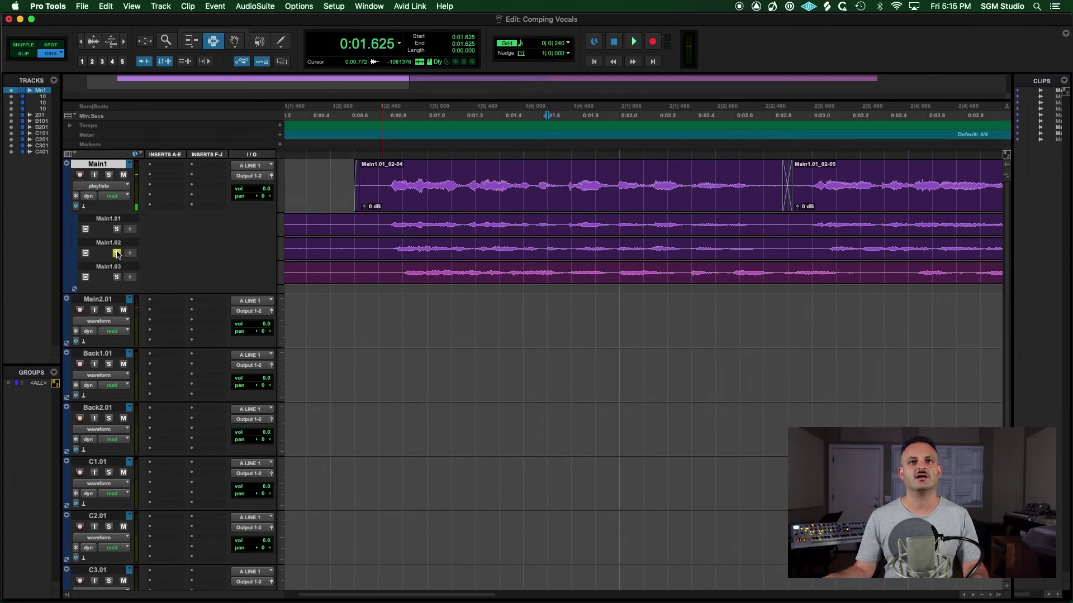
key(space)
key(space)
Step: Copy the Main1.02 phrase (0:01.750–0:02.864) into the comp and trim its start to 0:01.735 in Slip mode
drag(570, 249, 786, 247)
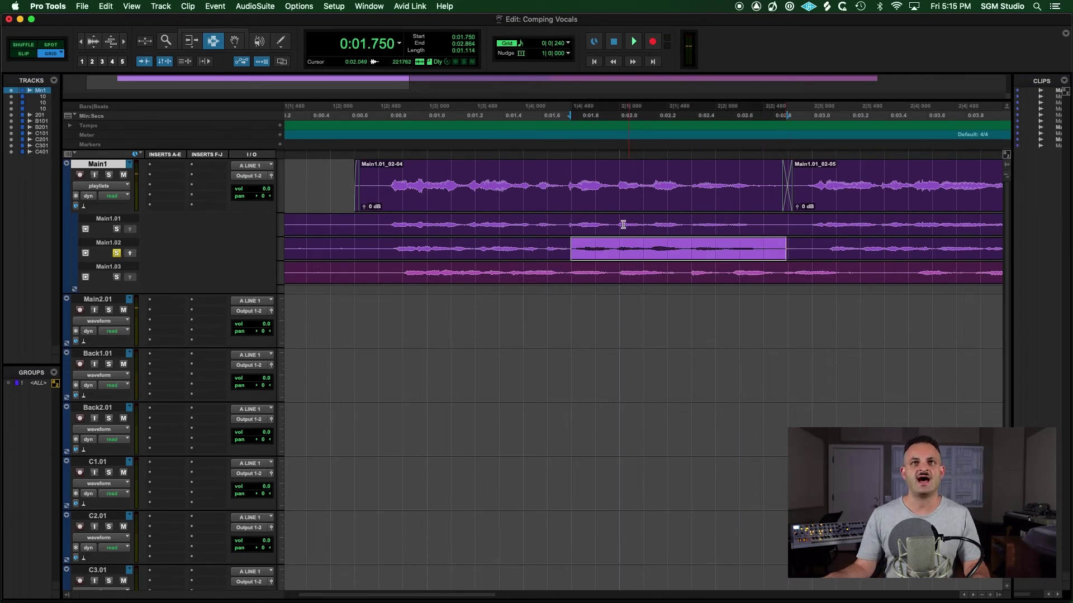
key(ctrl+alt+v)
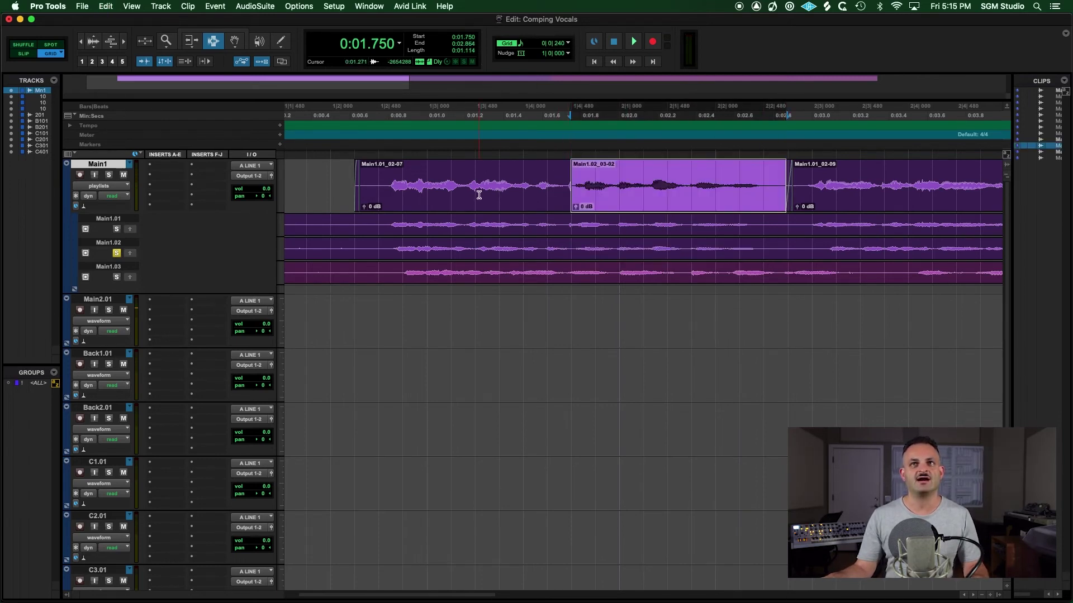
click(193, 42)
key(F2)
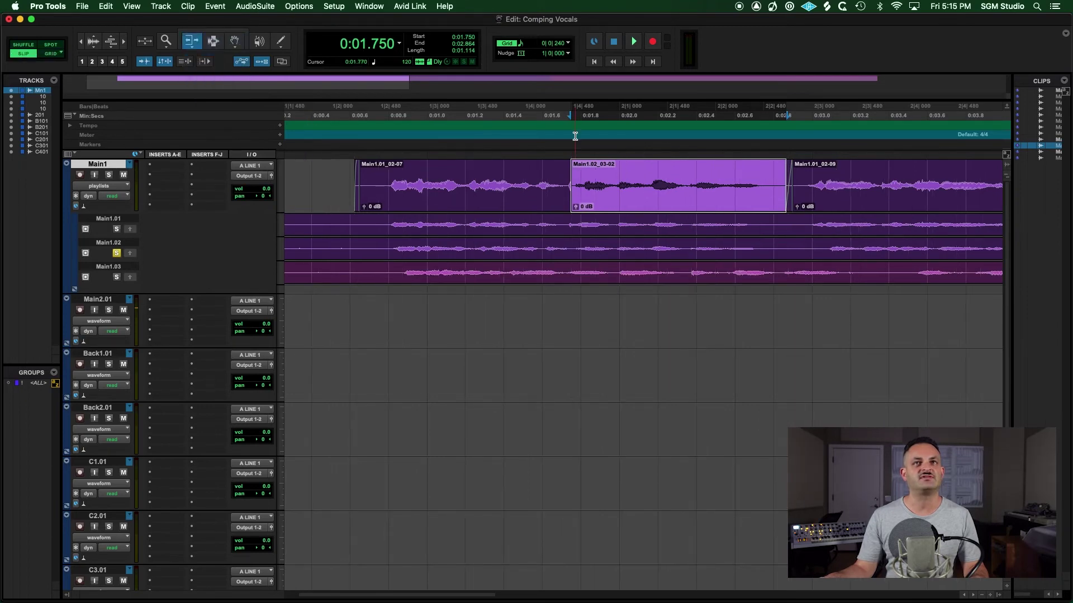
click(566, 137)
key(super+bracketright)
key(super+bracketright)
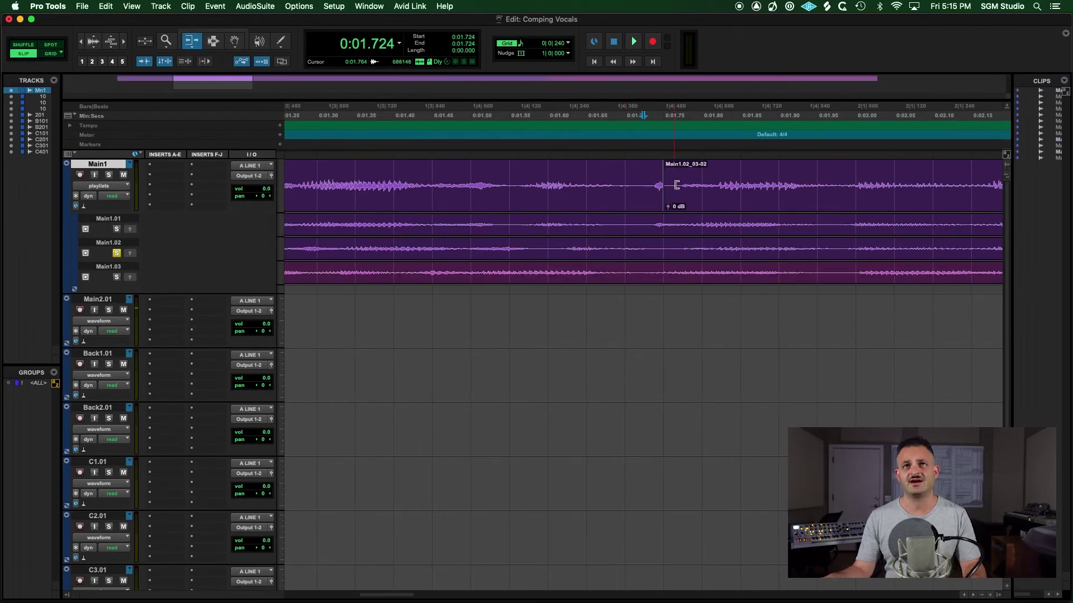
mouse_move(668, 185)
mouse_down()
mouse_move(630, 195)
mouse_move(635, 184)
mouse_move(666, 195)
mouse_move(651, 196)
mouse_up()
click(672, 199)
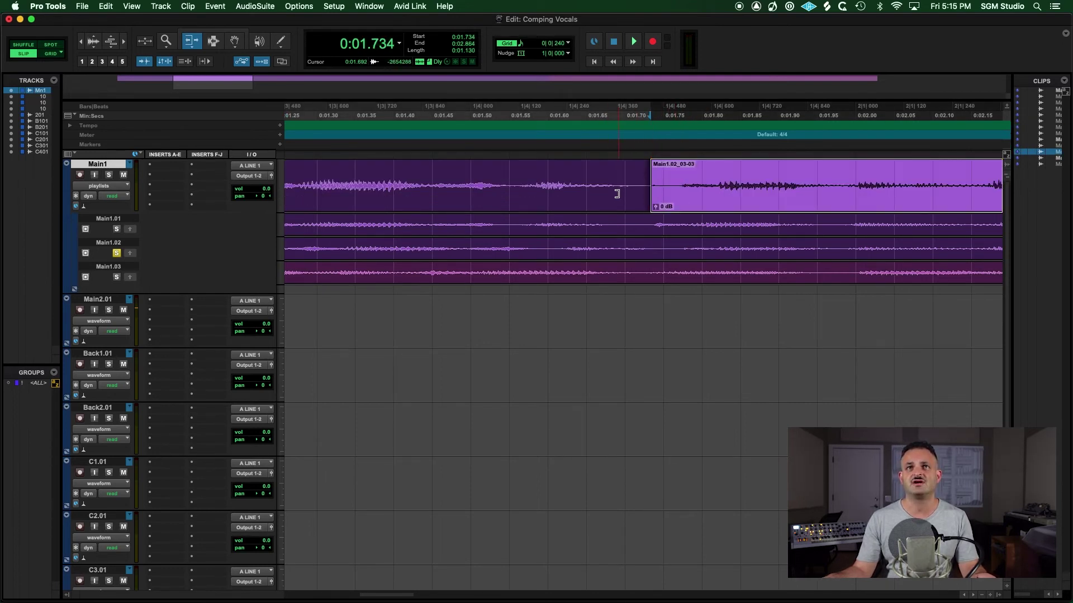
Step: Delete the fade-in at the start of clip Main1.01_02-09
key(r)
key(r)
key(r)
key(r)
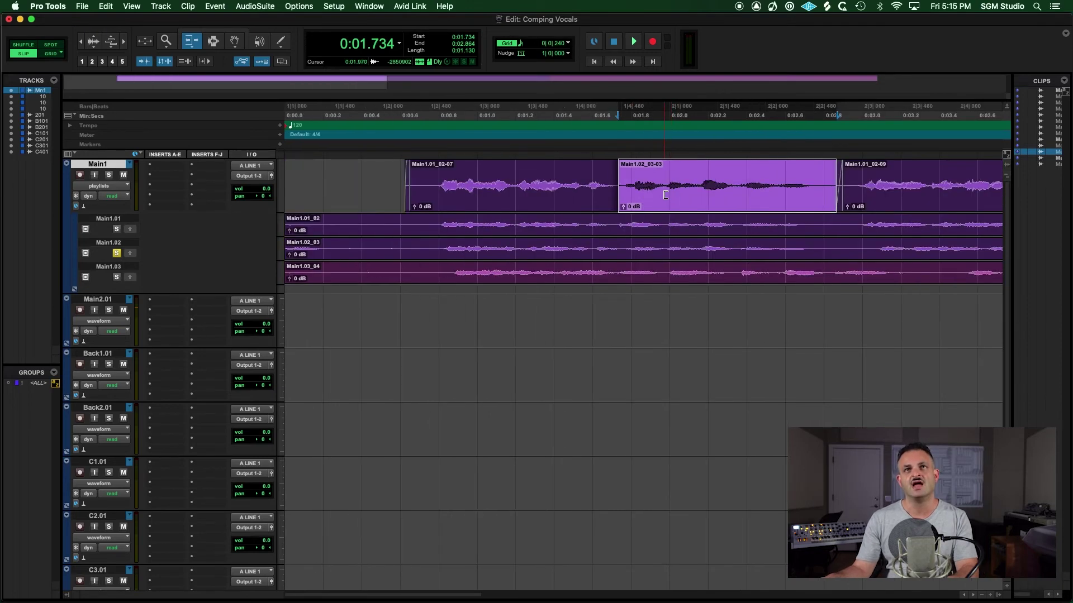
key(F8)
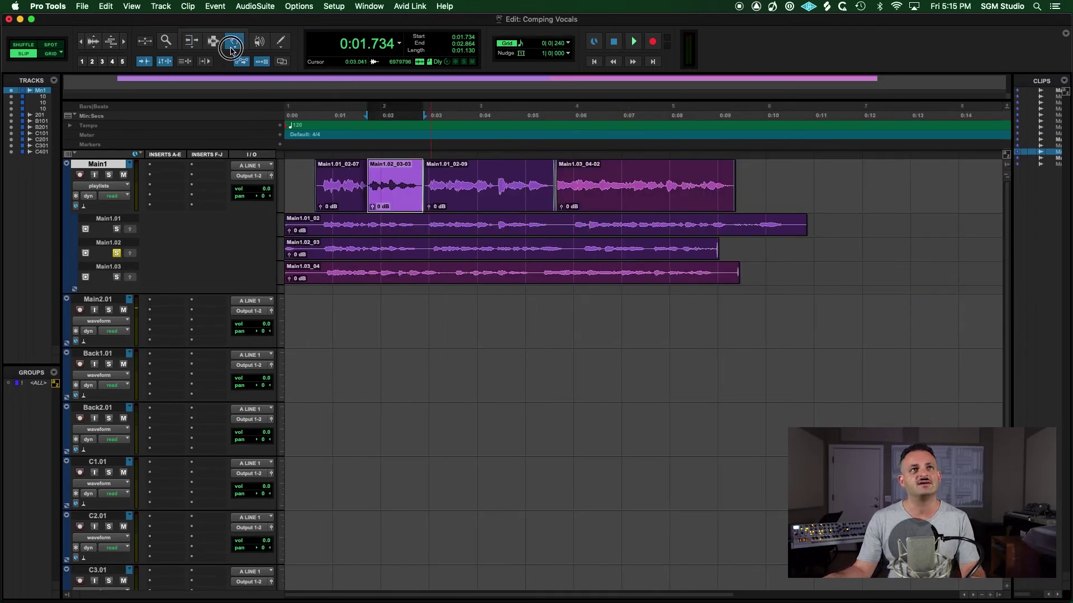
click(427, 147)
key(t)
key(t)
key(t)
key(t)
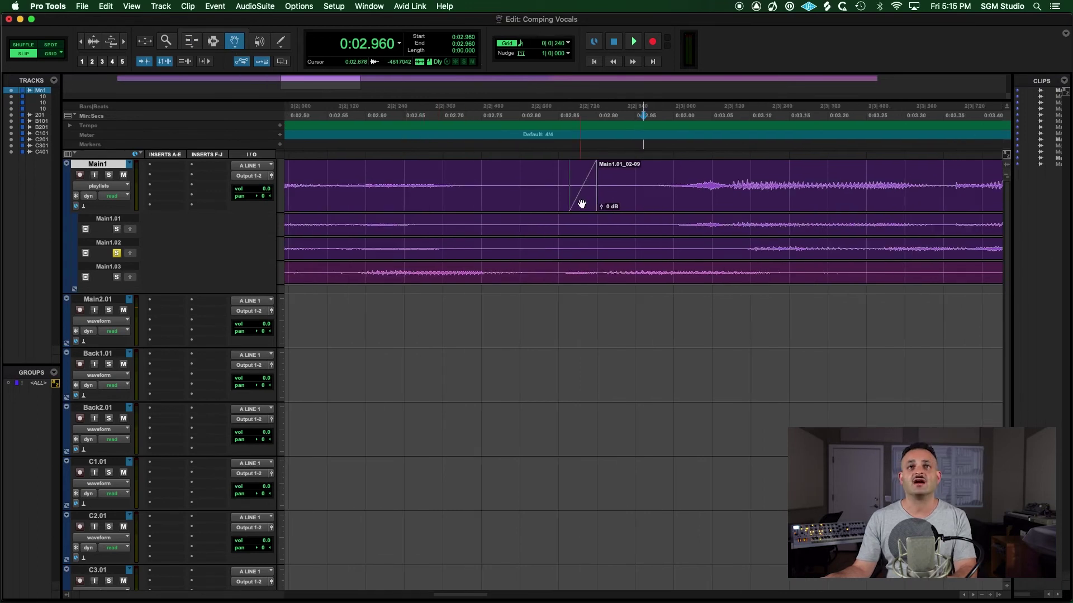
click(581, 203)
key(Delete)
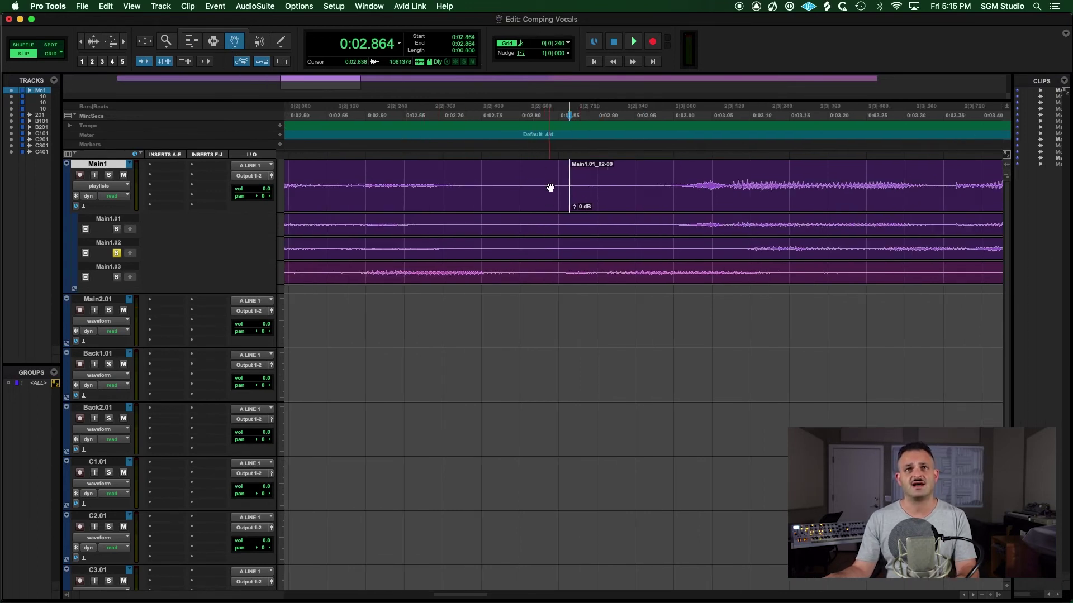
Step: Extend clip Main1.02_03-03's end to 0:02.935 and select the first three comp clips
click(191, 42)
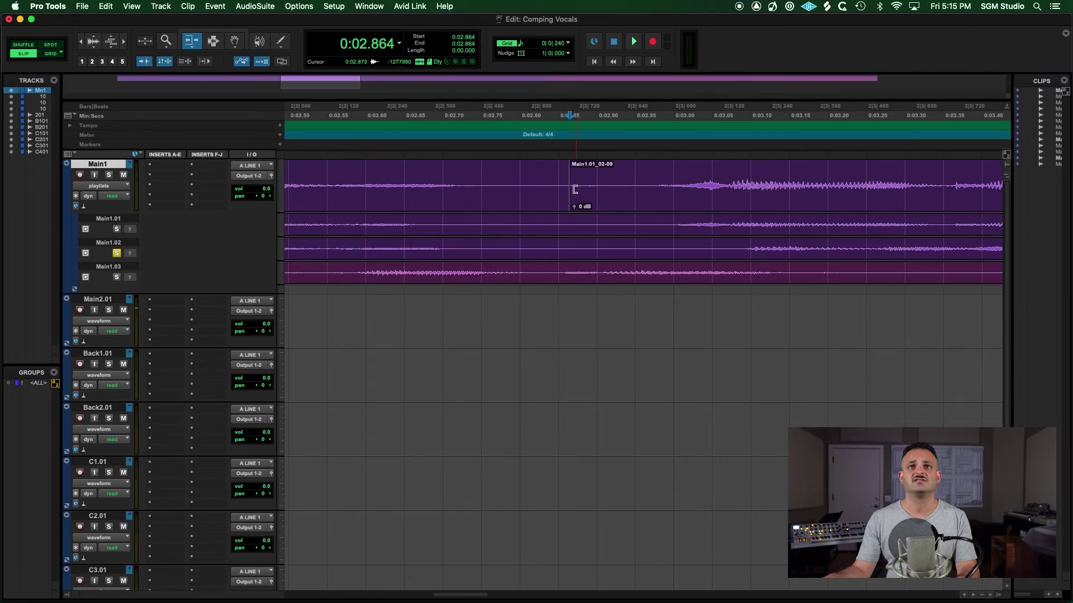
drag(570, 192, 624, 184)
key(super+bracketleft)
key(super+bracketleft)
key(super+bracketleft)
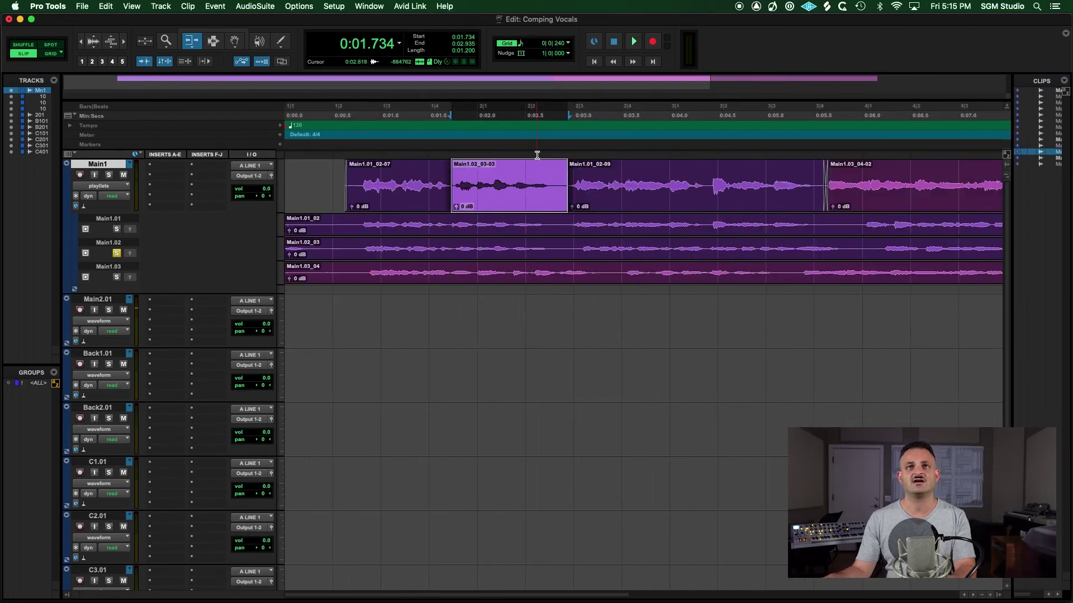
click(234, 41)
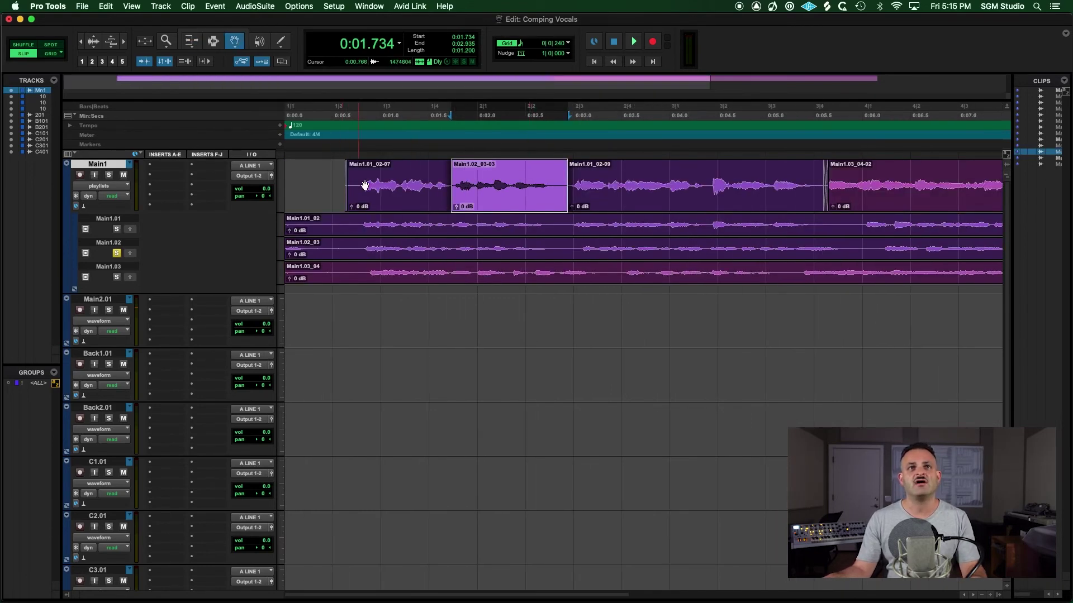
click(366, 186)
shift+click(680, 194)
Step: Select all four comp clips and apply Batch Fades crossfades at every boundary
shift+click(877, 192)
key(super+f)
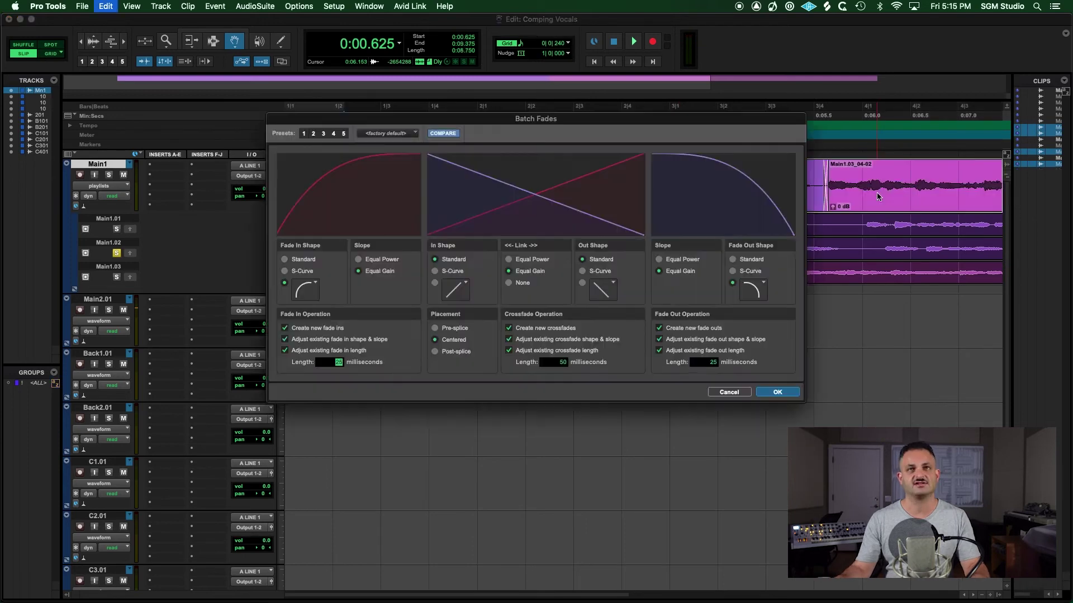
key(Return)
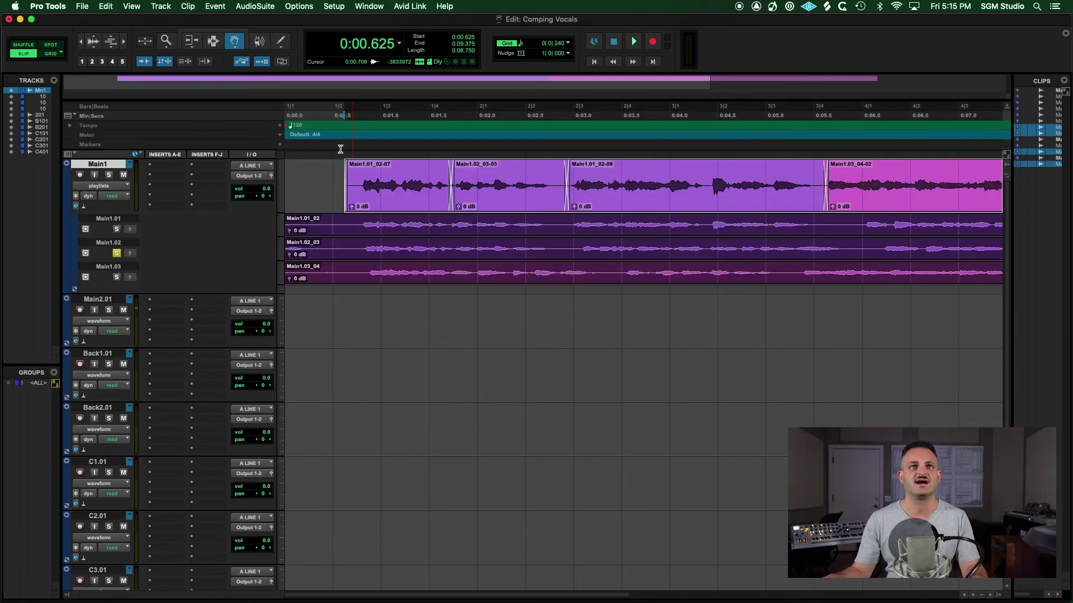
Step: Play back the crossfaded comp from 0:00.748
click(357, 149)
key(space)
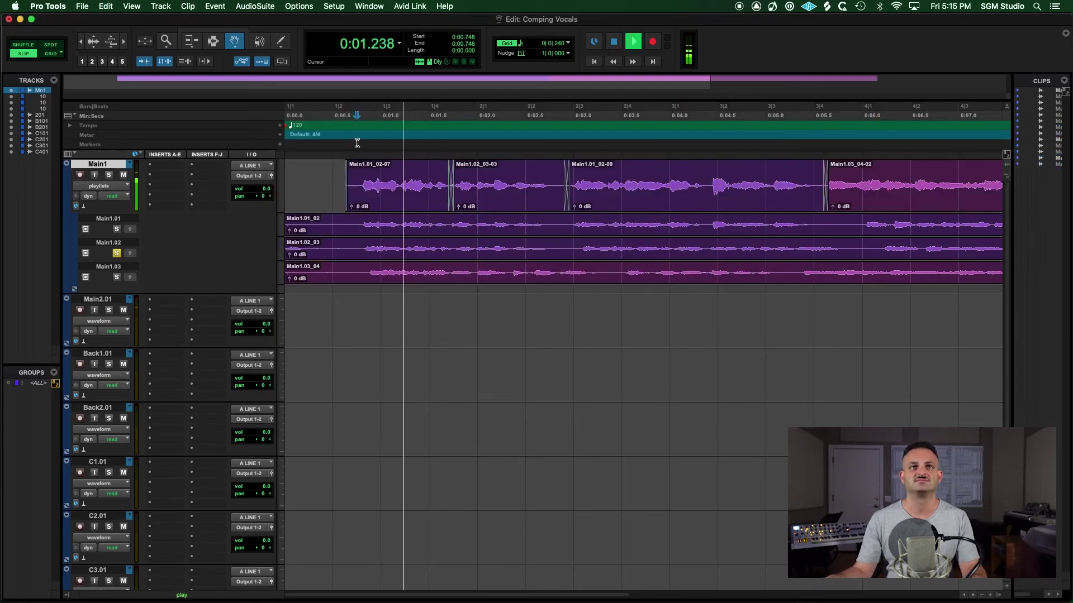
key(space)
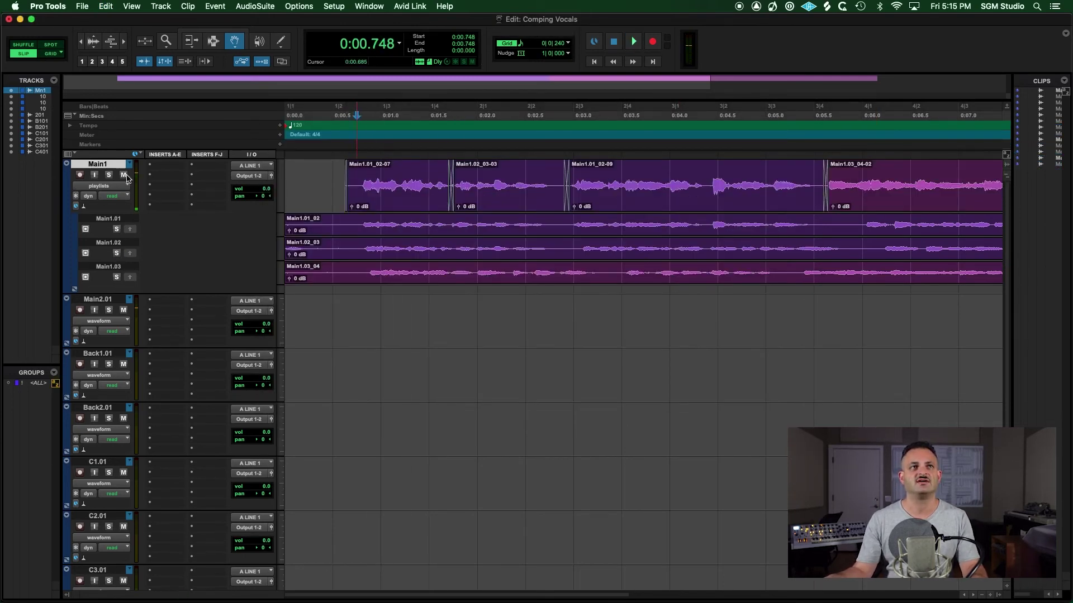
key(space)
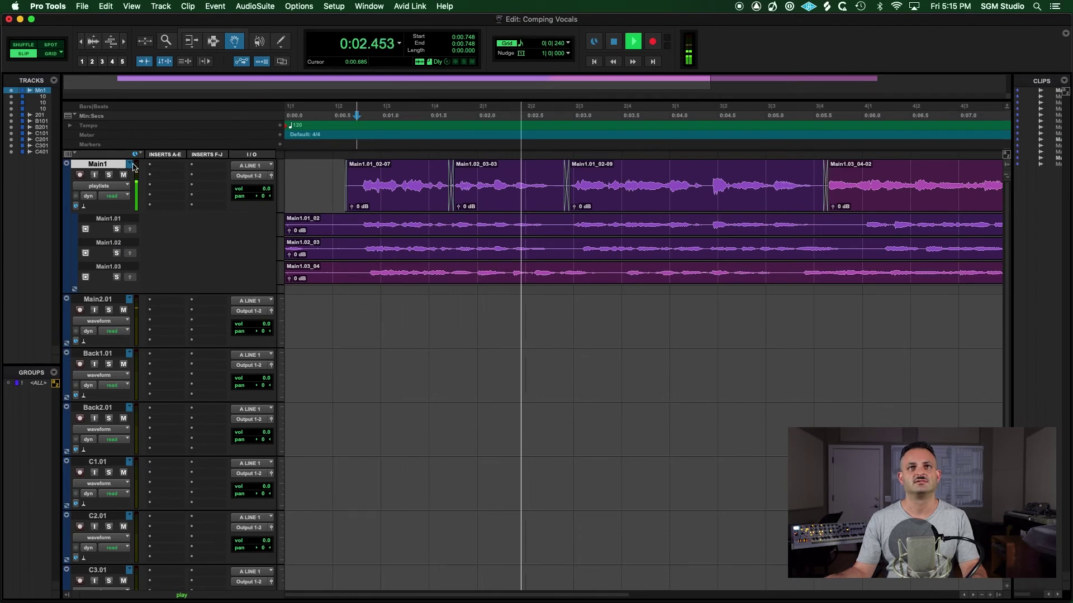
click(329, 144)
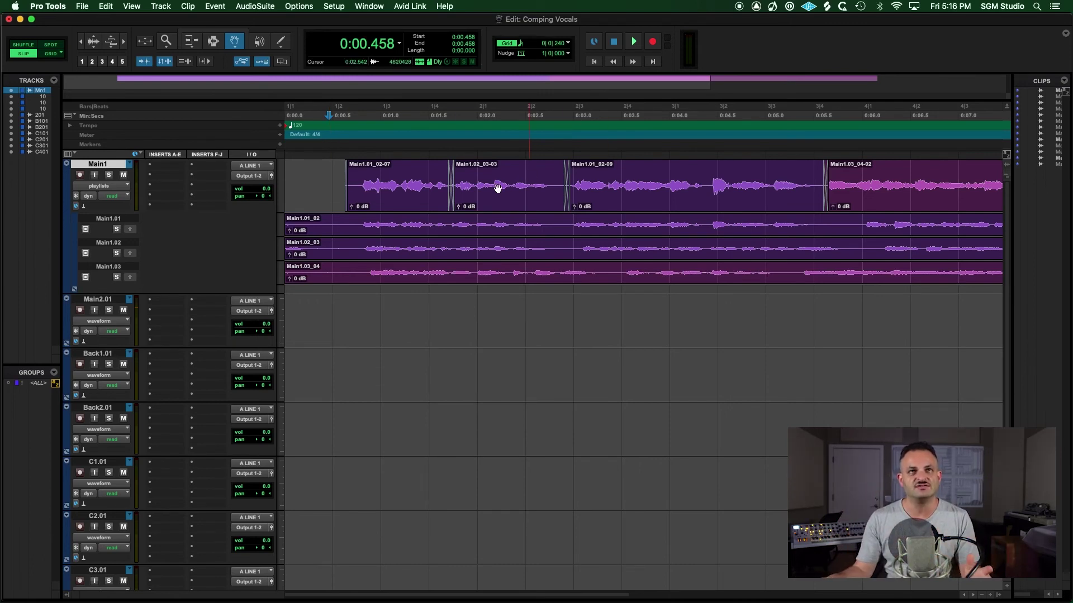
Step: Zoom into Main1 around 0:01.5–0:02.3 and split the comp clip at the 0:02.171 transient
key(F5)
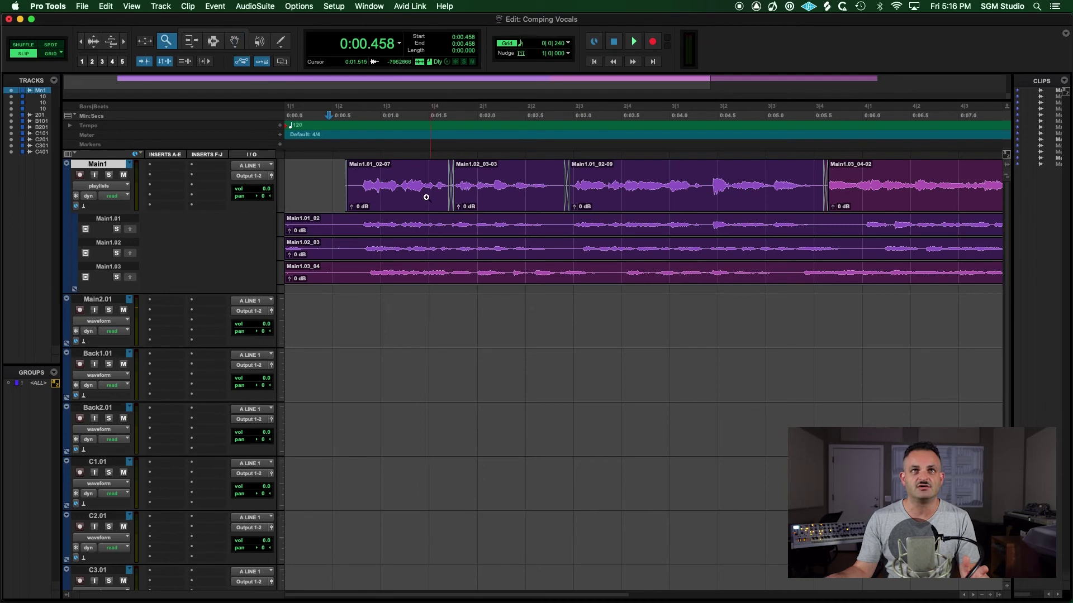
drag(427, 198, 486, 191)
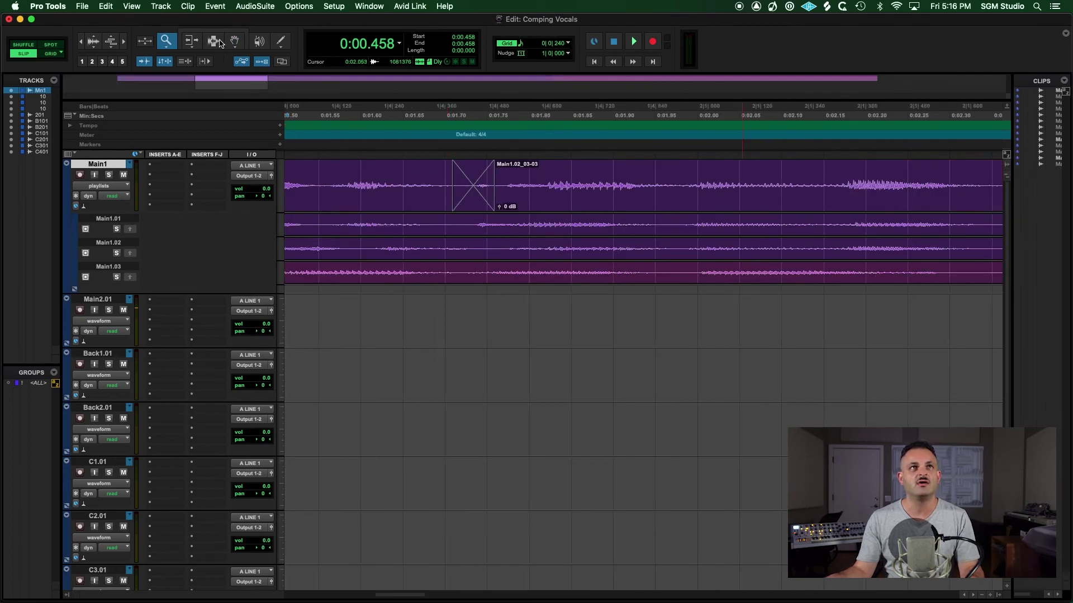
click(218, 42)
click(838, 194)
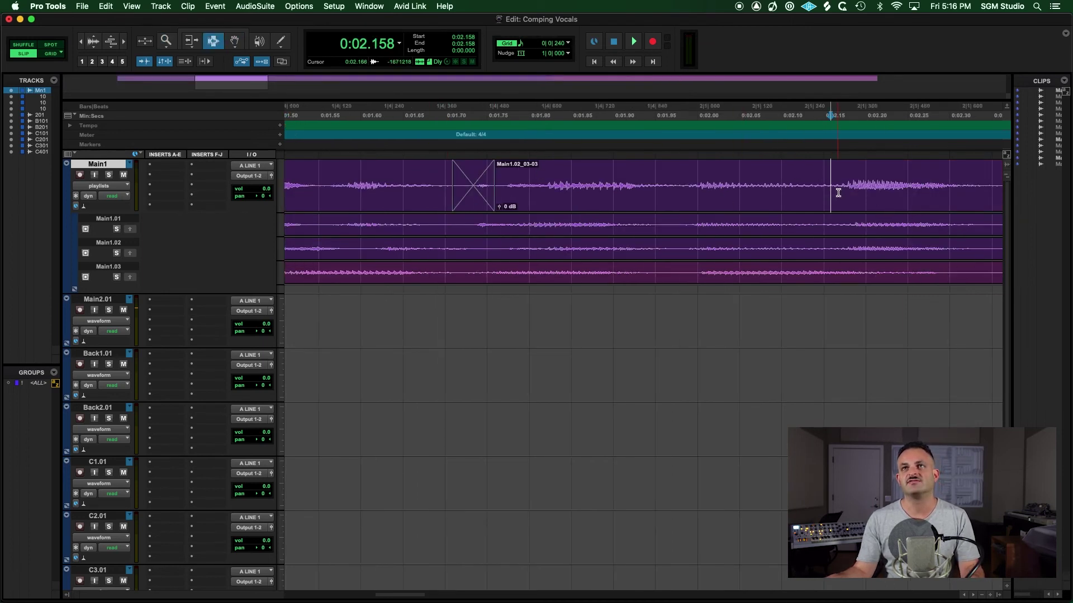
key(Tab)
key(super+e)
Step: Split off the word ending at 0:02.343 and lower its clip gain to -1.8 dB
shift+click(986, 194)
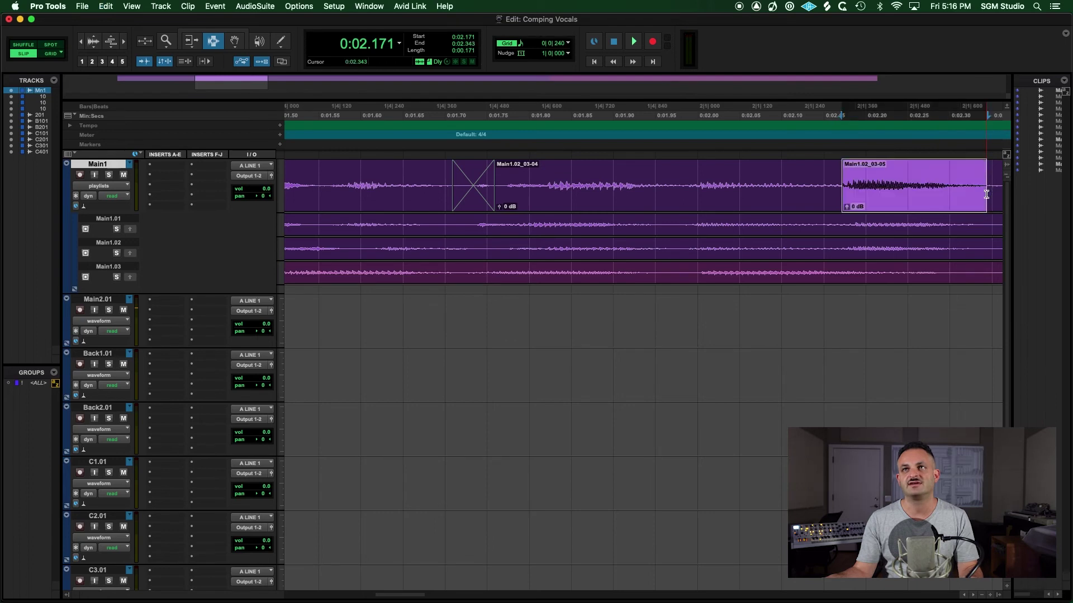
key(super+e)
drag(846, 206, 847, 210)
click(811, 143)
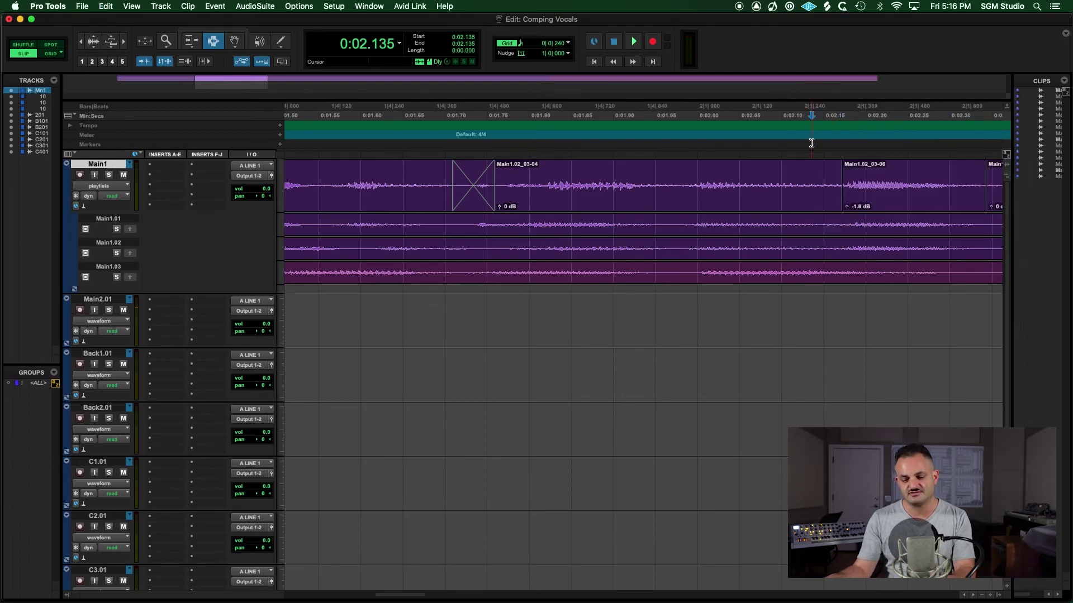
key(r)
key(r)
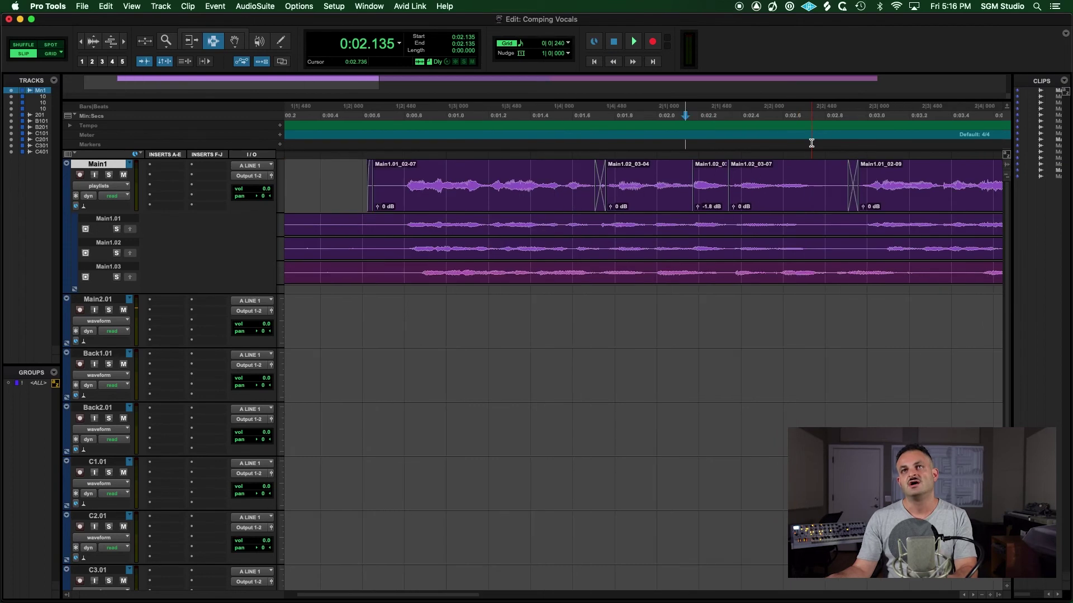
click(647, 137)
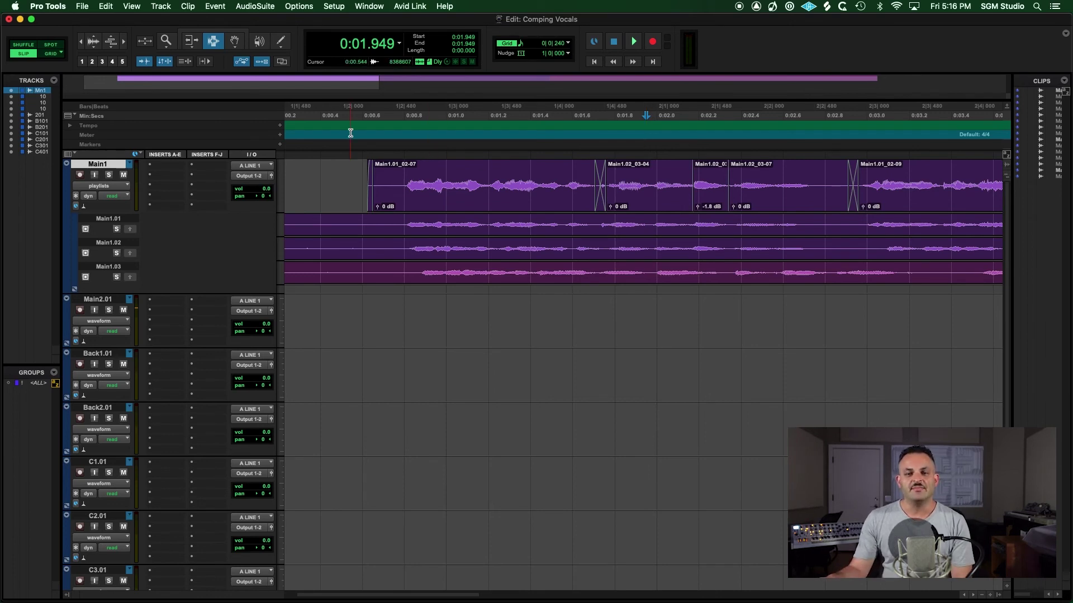
key(r)
key(r)
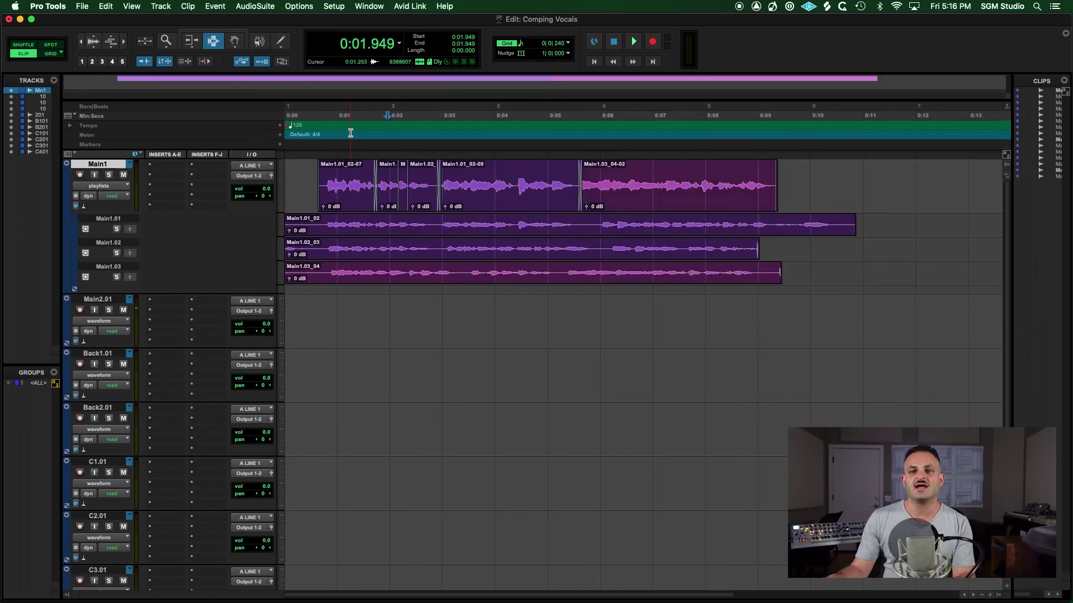